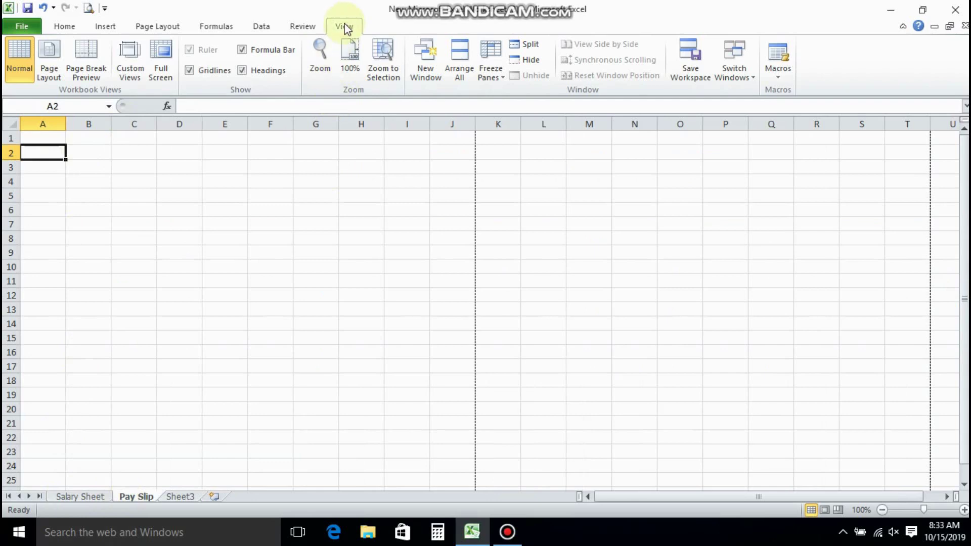
- Show the Pay Slip sheet in Page Layout view and merge and center A1:F2
{"action": "left_click", "coordinate": [49, 60]}
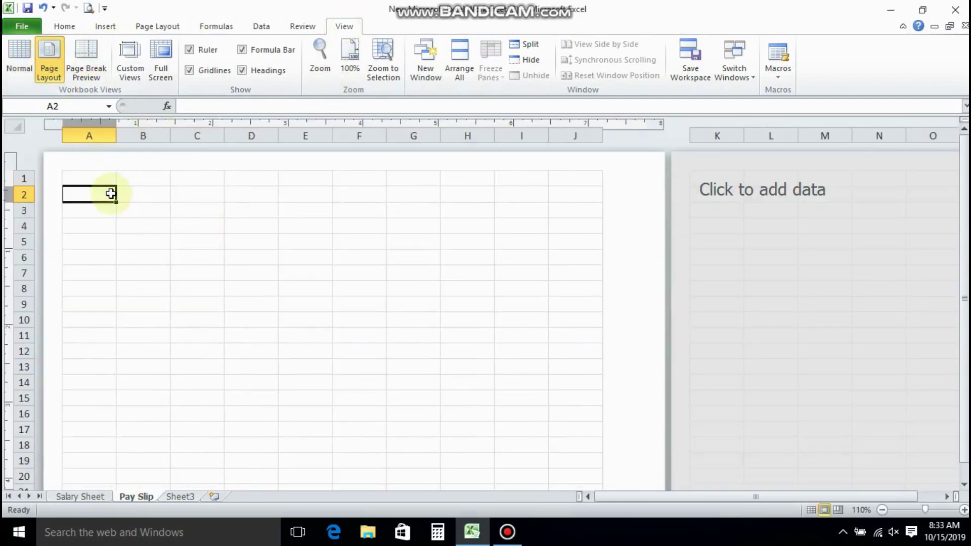
{"action": "left_click_drag", "start_coordinate": [102, 181], "coordinate": [339, 196]}
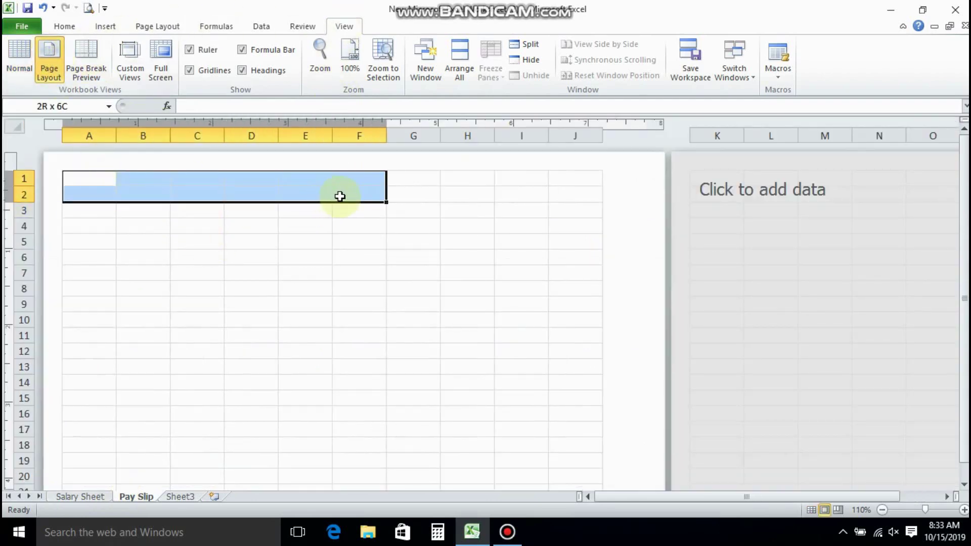
{"action": "left_click", "coordinate": [64, 26]}
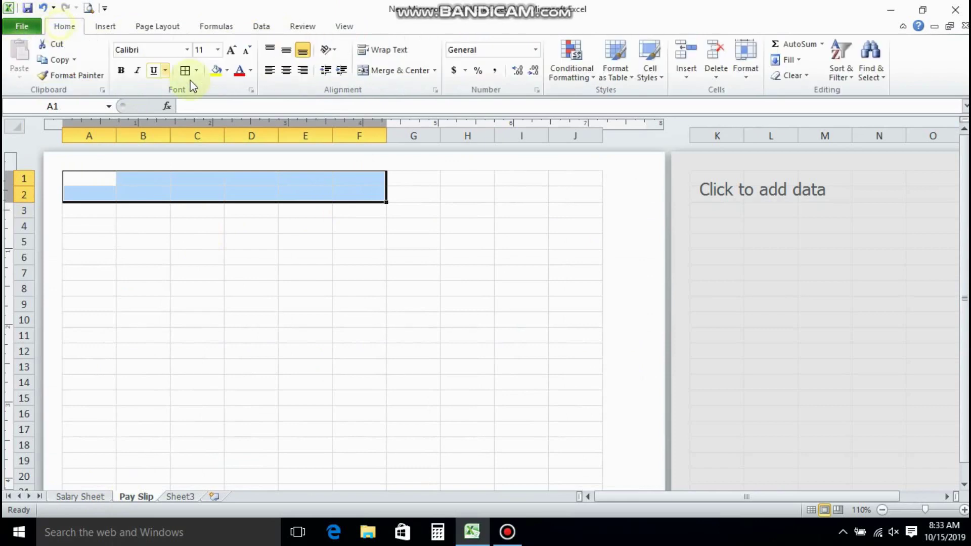
{"action": "left_click", "coordinate": [369, 69]}
- Enter the labels "Employee ID No:", "Employee Name :" and "Appointment :" in cells A3 to A5
{"action": "left_click", "coordinate": [86, 211]}
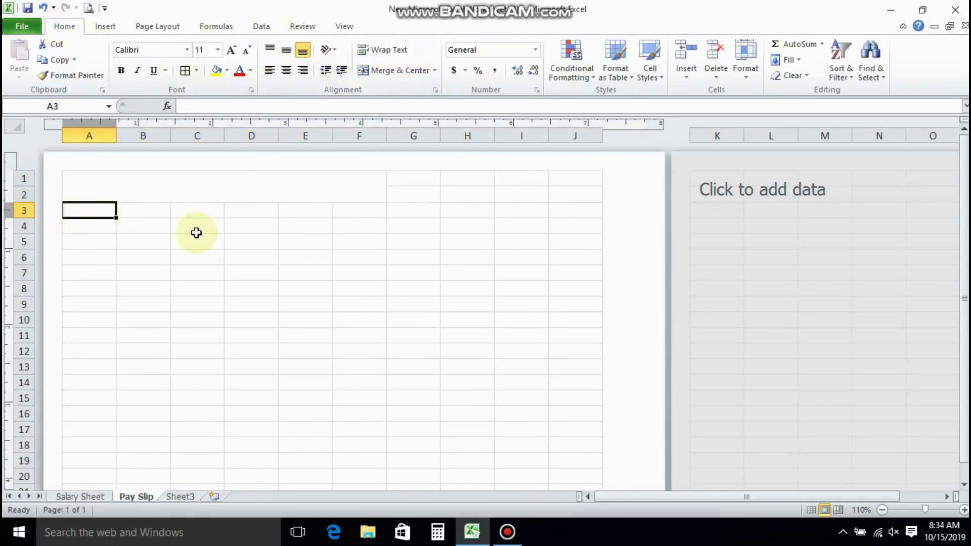
{"action": "type", "text": "Employee ID No:"}
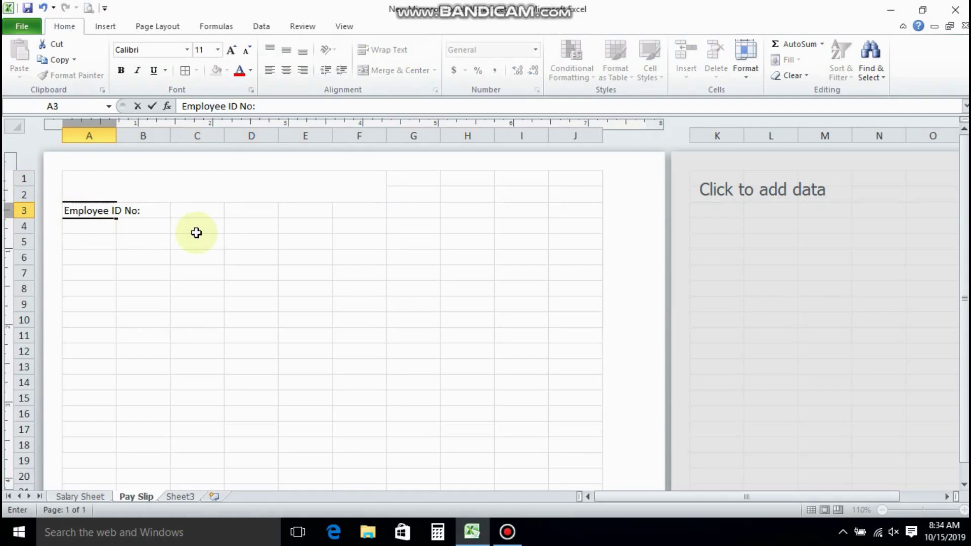
{"action": "key", "text": "Tab"}
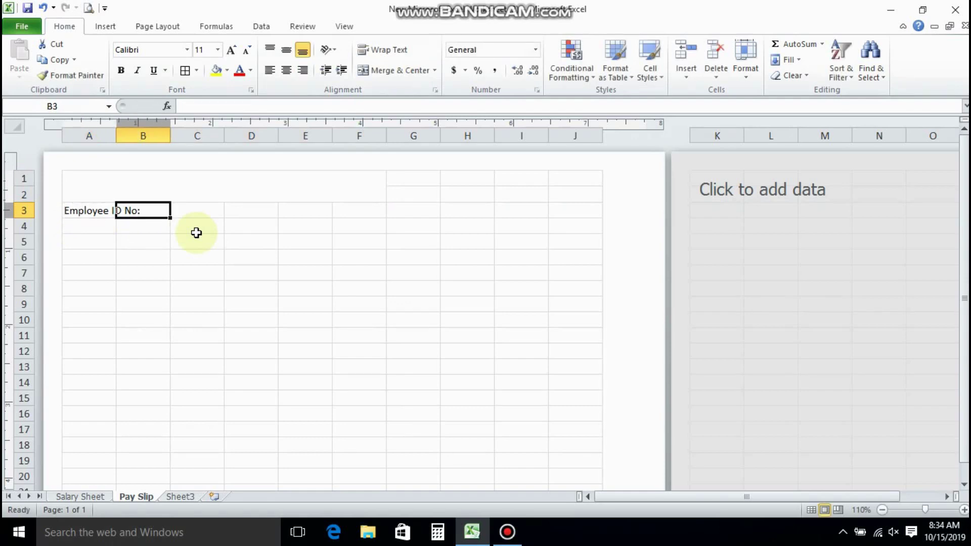
{"action": "left_click", "coordinate": [91, 224]}
{"action": "type", "text": "Employee Name :"}
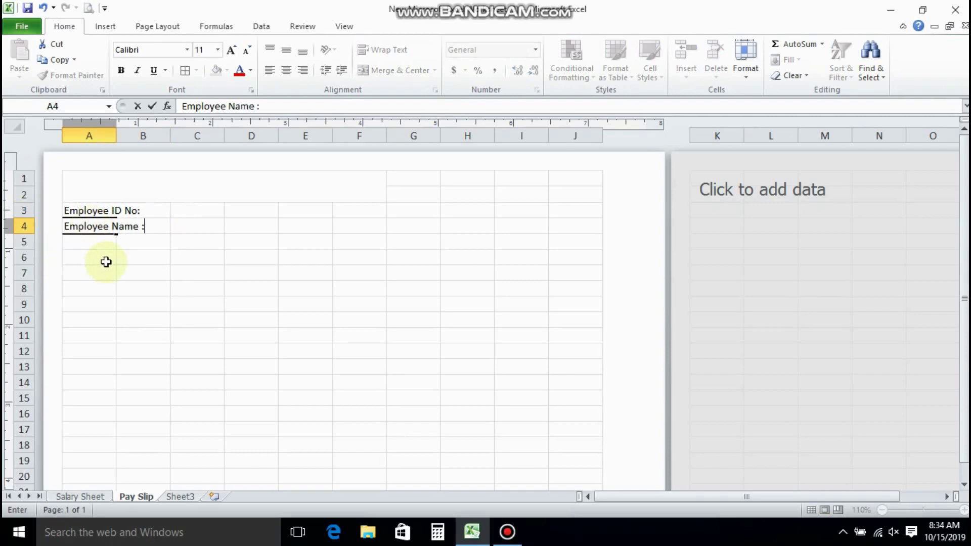
{"action": "left_click", "coordinate": [99, 242]}
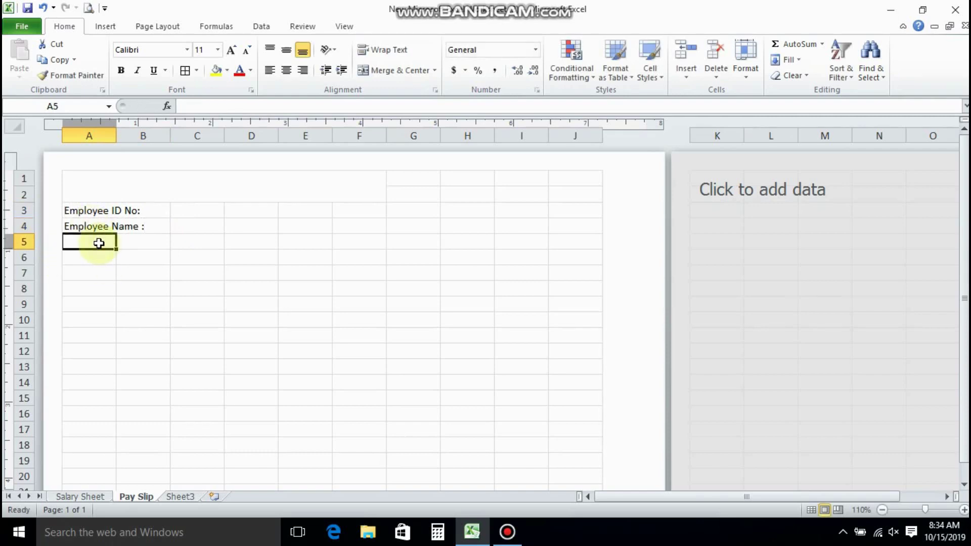
{"action": "type", "text": "Apointmen"}
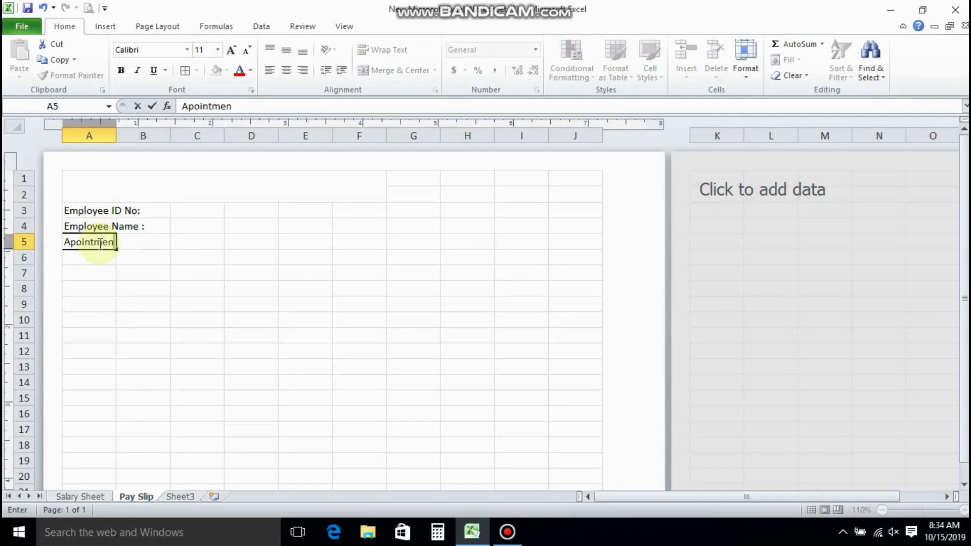
{"action": "type", "text": "t :"}
{"action": "key", "text": "Tab"}
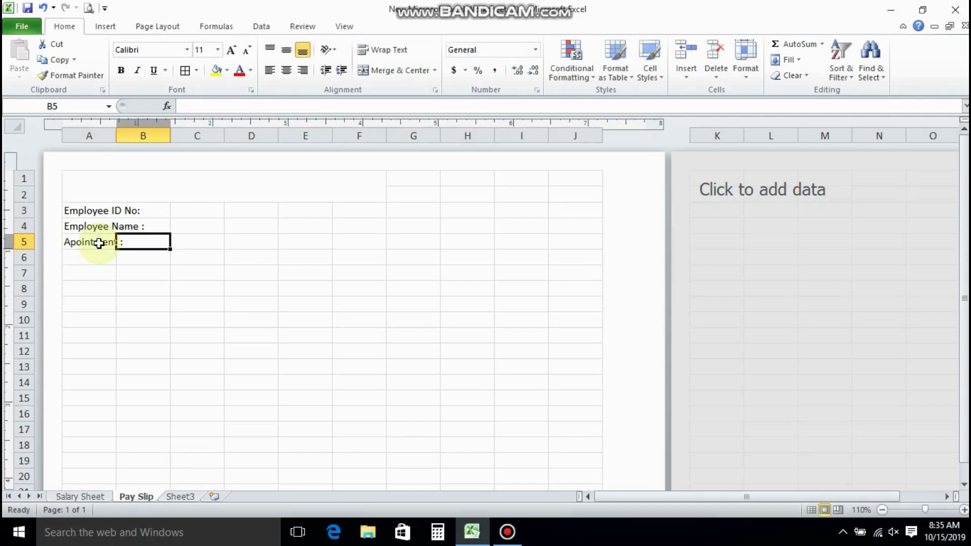
{"action": "double_click", "coordinate": [77, 241]}
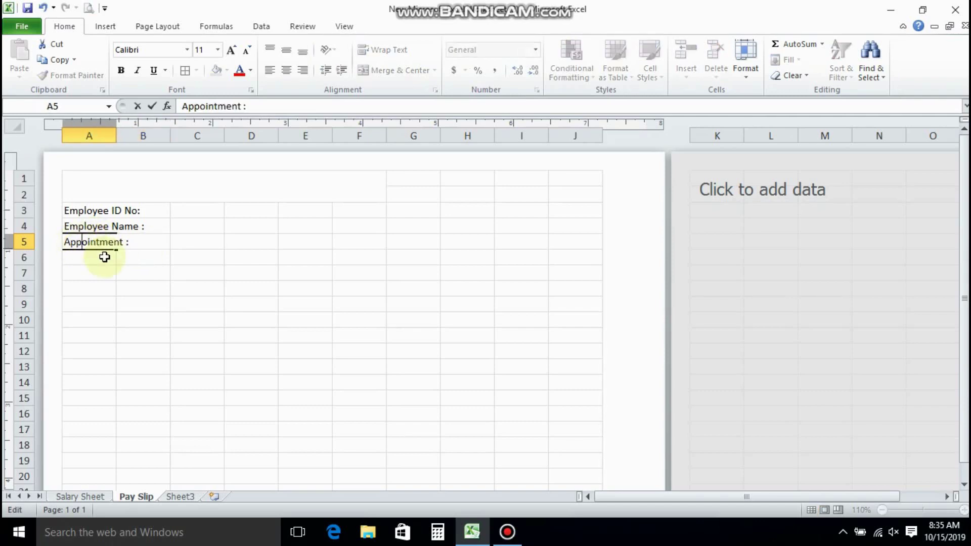
{"action": "left_click", "coordinate": [184, 245]}
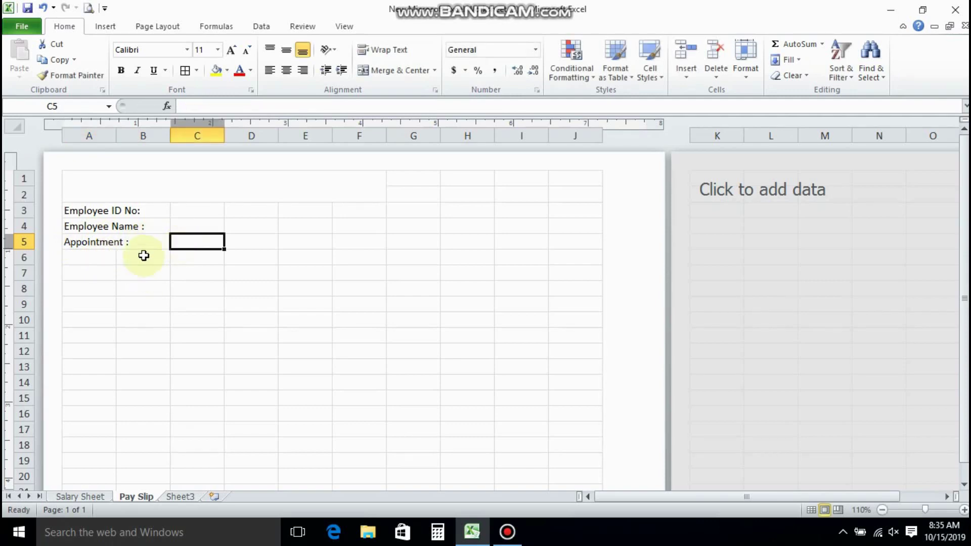
{"action": "left_click", "coordinate": [144, 256]}
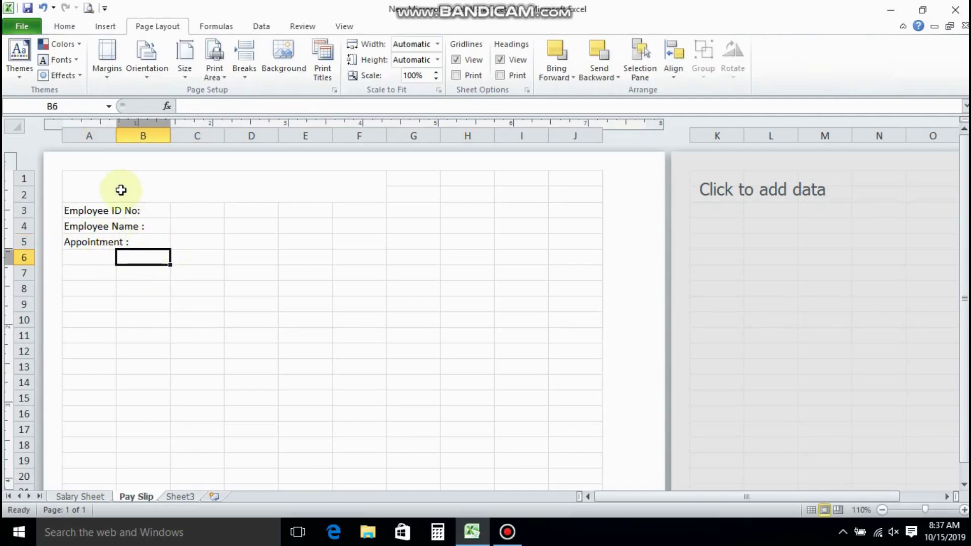
- Apply a Thick Box Border around the pay slip area A1:F23
{"action": "left_click_drag", "start_coordinate": [123, 189], "coordinate": [138, 441]}
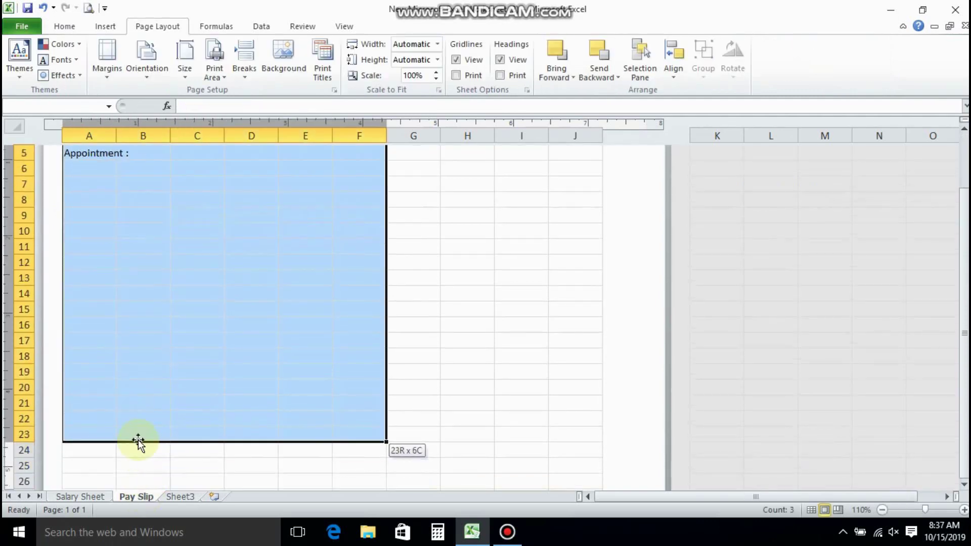
{"action": "left_click", "coordinate": [64, 28]}
{"action": "left_click", "coordinate": [196, 71]}
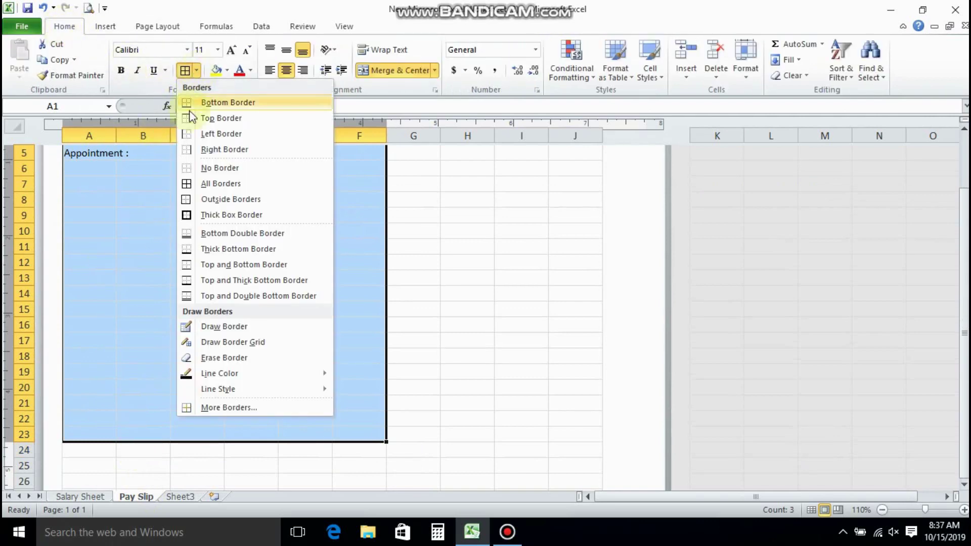
{"action": "left_click", "coordinate": [190, 216]}
{"action": "left_click", "coordinate": [156, 253]}
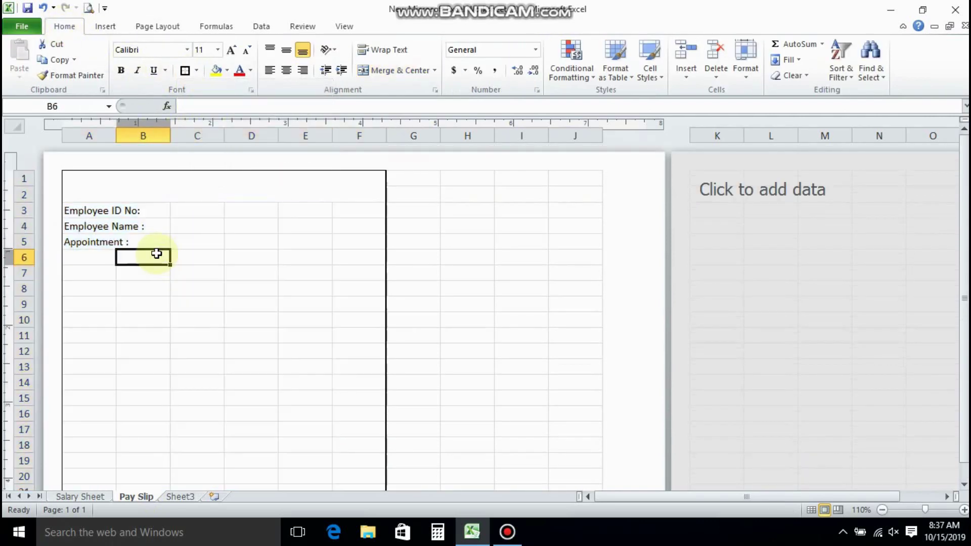
- Merge and center columns A and B separately for each label in rows 3, 4 and 5
{"action": "left_click_drag", "start_coordinate": [82, 210], "coordinate": [134, 241]}
{"action": "left_click", "coordinate": [367, 71]}
{"action": "left_click", "coordinate": [368, 71]}
{"action": "left_click", "coordinate": [368, 71]}
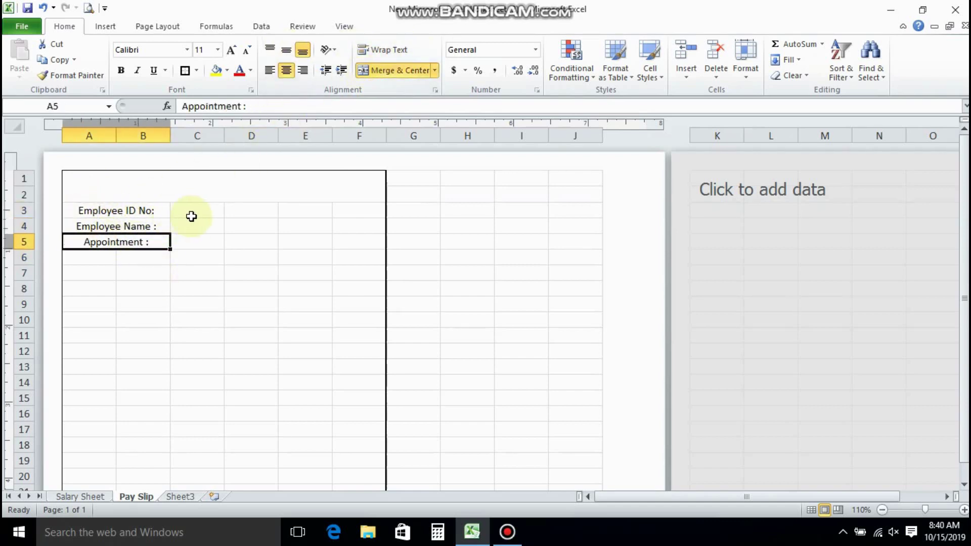
- Enter the label "Month:" in cell D3
{"action": "left_click", "coordinate": [264, 212]}
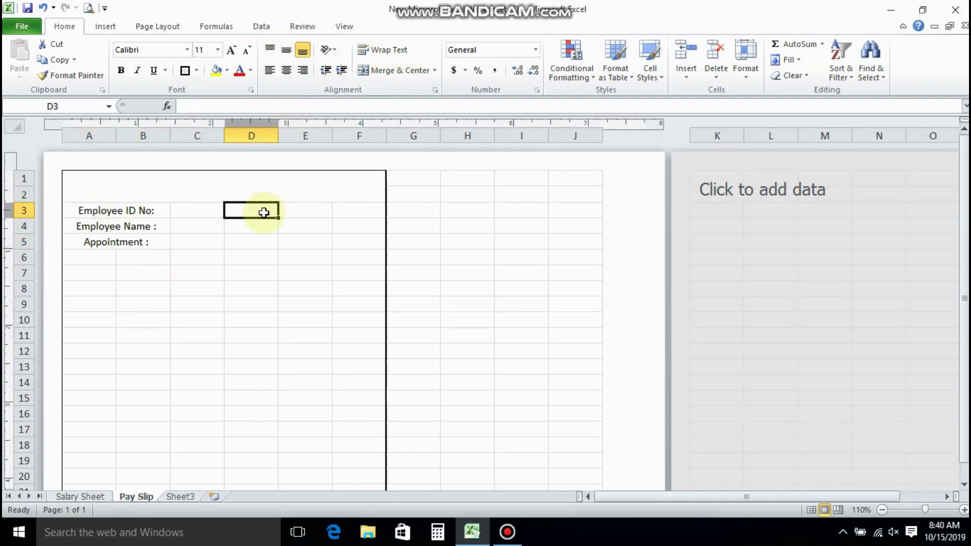
{"action": "type", "text": "Mo"}
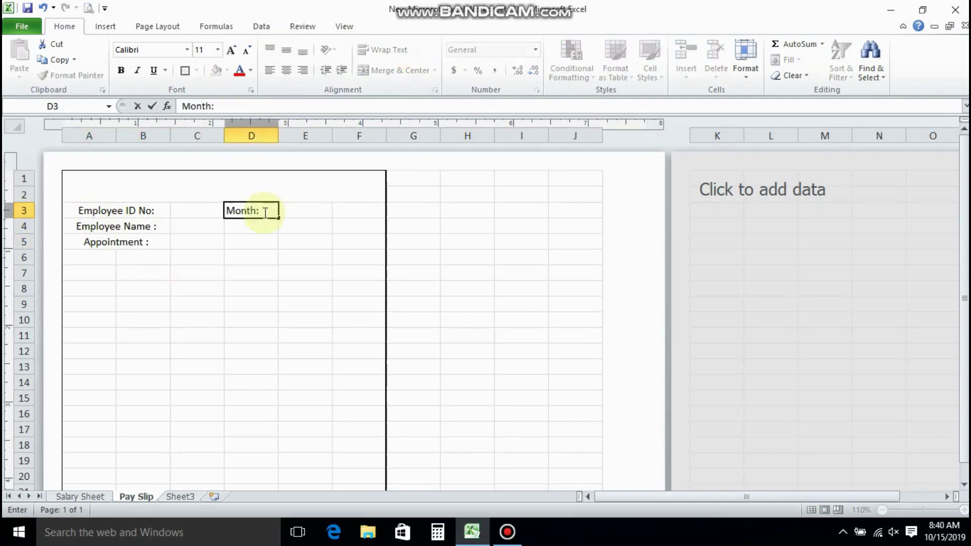
{"action": "type", "text": "nth:"}
{"action": "key", "text": "Tab"}
- Merge and center the blank entry cells E3:F3, C5:F5 and C4:F4 as three separate fields
{"action": "left_click_drag", "start_coordinate": [286, 210], "coordinate": [341, 210]}
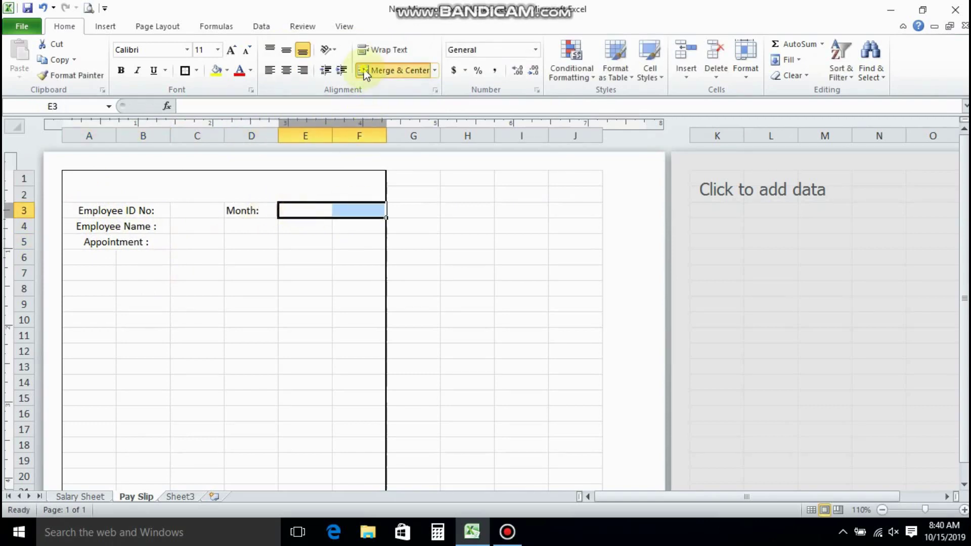
{"action": "left_click", "coordinate": [395, 70]}
{"action": "left_click_drag", "start_coordinate": [186, 244], "coordinate": [362, 243]}
{"action": "left_click", "coordinate": [390, 71]}
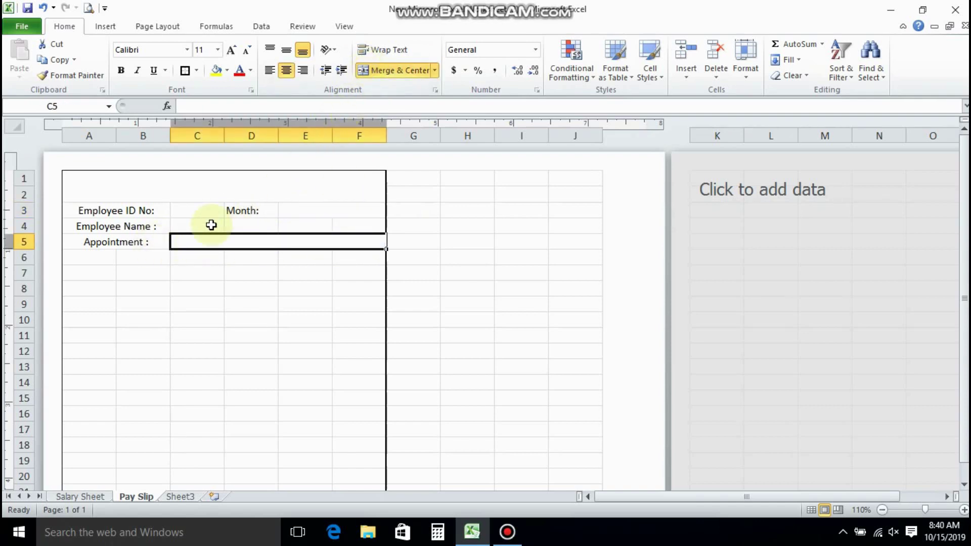
{"action": "left_click_drag", "start_coordinate": [210, 226], "coordinate": [359, 234]}
{"action": "left_click", "coordinate": [400, 70]}
- Left-align the employee labels in rows 3 to 5, and merge and center A6:E6 with the heading "Credits"
{"action": "left_click_drag", "start_coordinate": [81, 209], "coordinate": [287, 260]}
{"action": "left_click", "coordinate": [271, 71]}
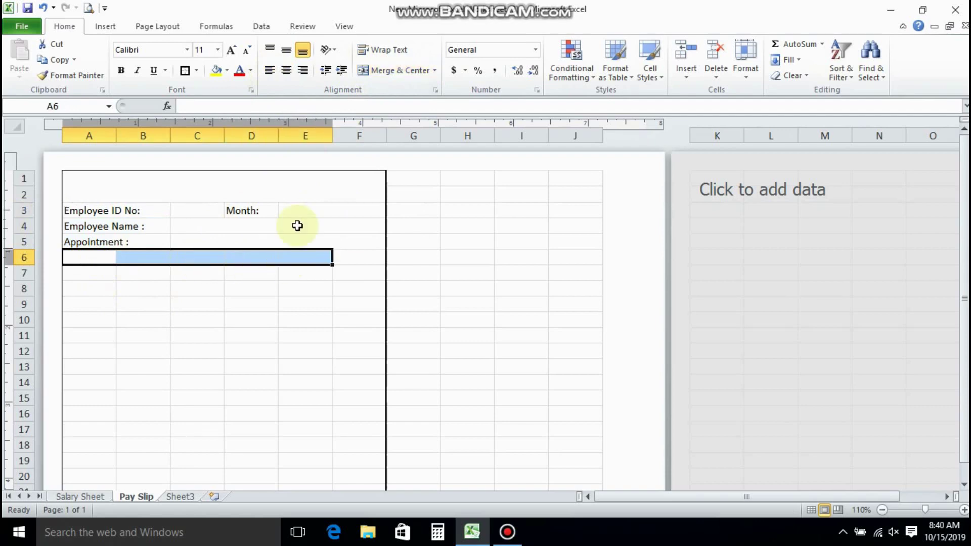
{"action": "left_click", "coordinate": [400, 70]}
{"action": "type", "text": "Credits"}
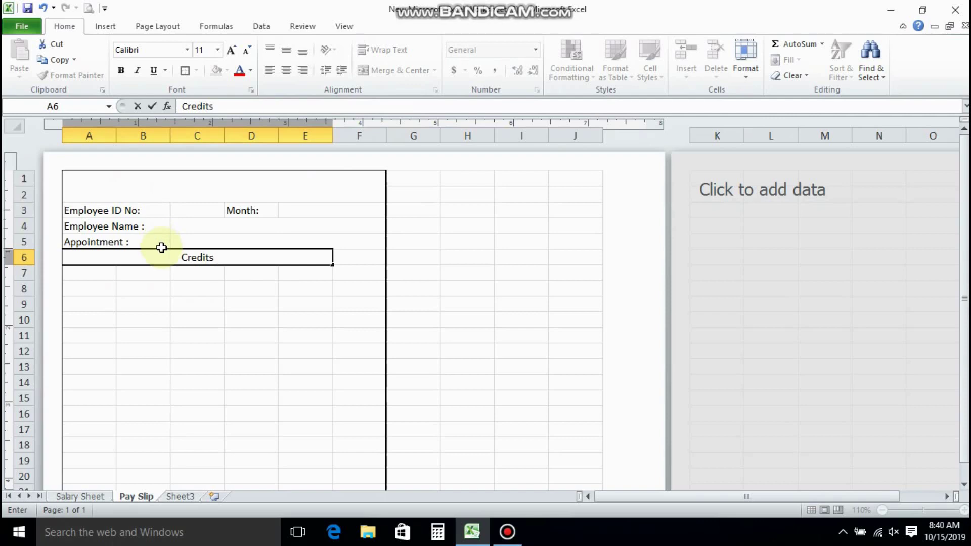
- Enter the column headings "Ser" in A7, "Credits" in B7 and "Amount" in D7
{"action": "left_click", "coordinate": [98, 273]}
{"action": "type", "text": "Ser"}
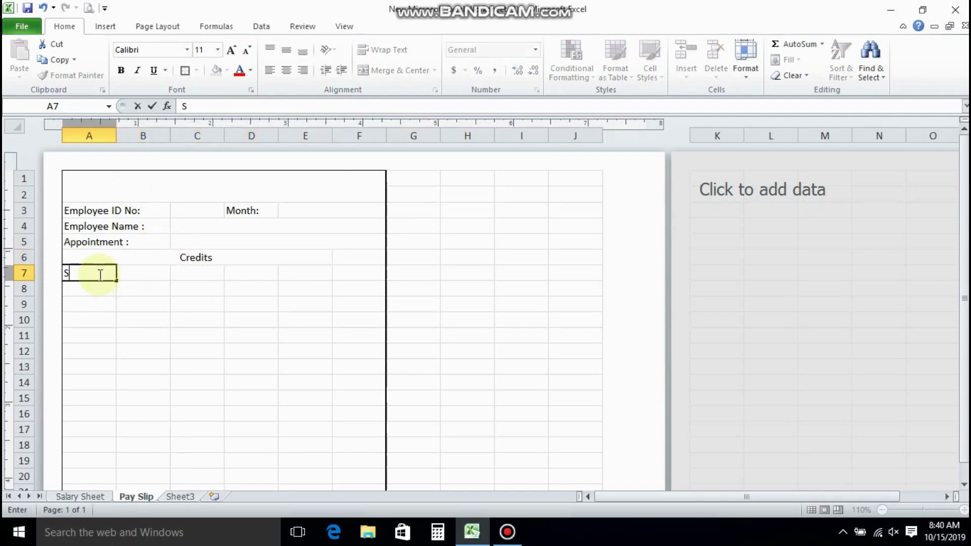
{"action": "key", "text": "Tab"}
{"action": "type", "text": "Cre"}
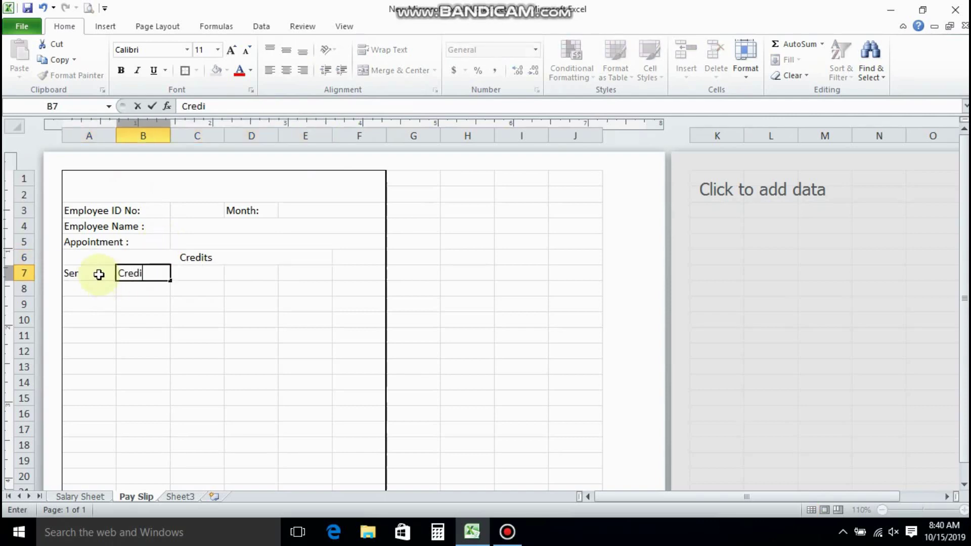
{"action": "key", "text": "Tab"}
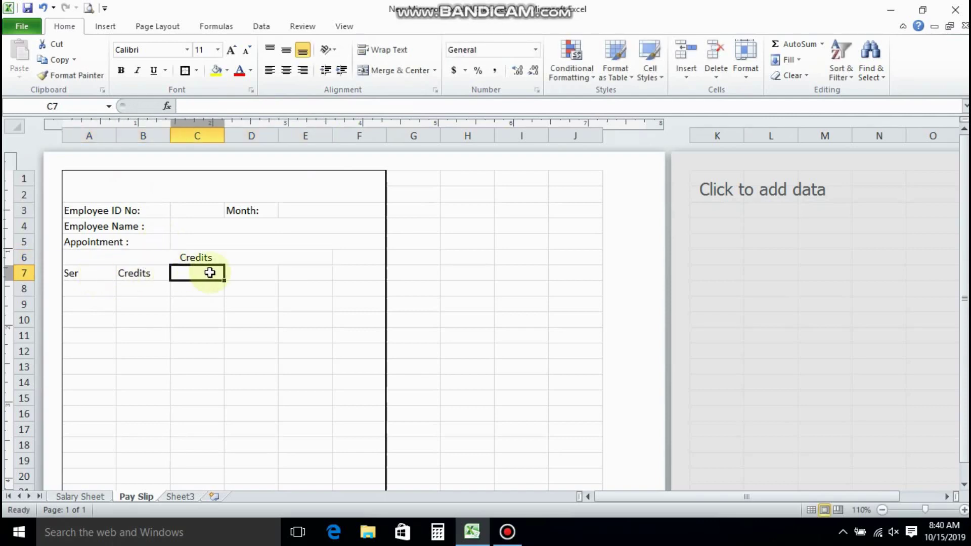
{"action": "left_click", "coordinate": [229, 273]}
{"action": "type", "text": "A"}
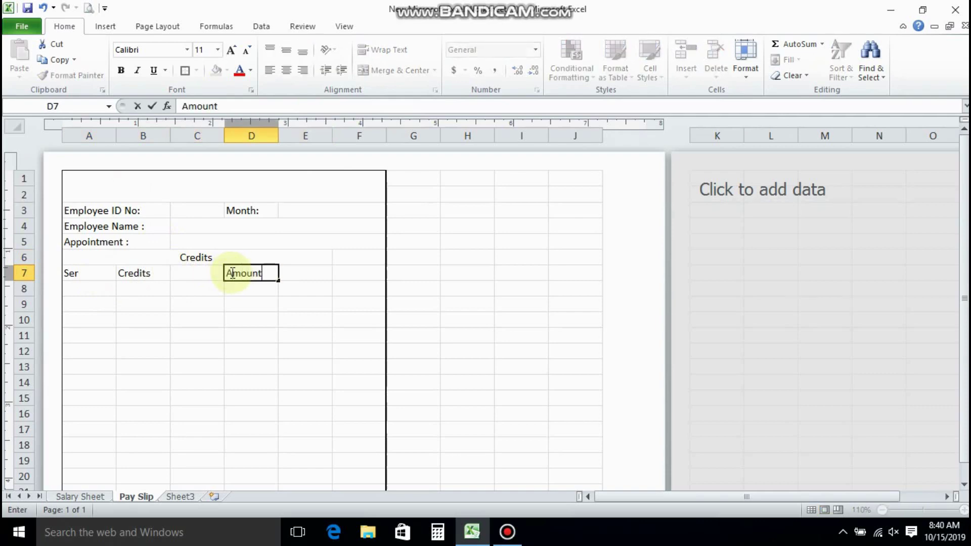
{"action": "type", "text": "mount"}
- Merge and center columns B and C separately on each row from 7 to 13
{"action": "left_click", "coordinate": [99, 287]}
{"action": "left_click", "coordinate": [133, 287]}
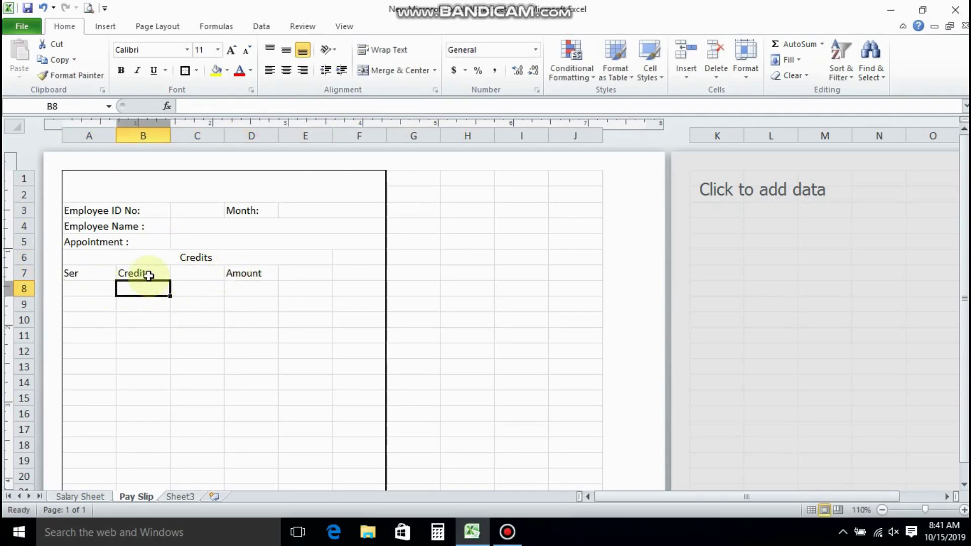
{"action": "left_click_drag", "start_coordinate": [148, 275], "coordinate": [200, 288]}
{"action": "left_click", "coordinate": [365, 71]}
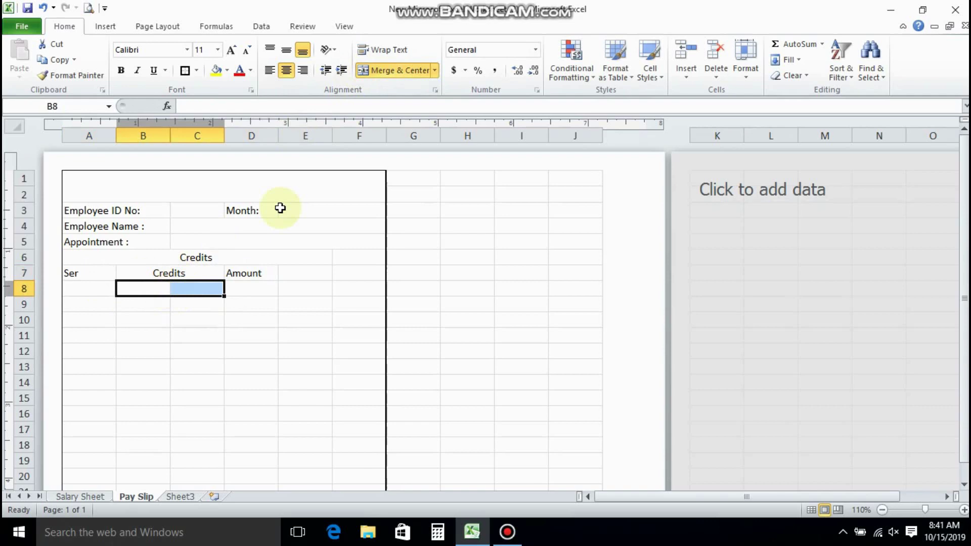
{"action": "left_click", "coordinate": [368, 74]}
{"action": "left_click_drag", "start_coordinate": [146, 305], "coordinate": [198, 304]}
{"action": "left_click", "coordinate": [362, 71]}
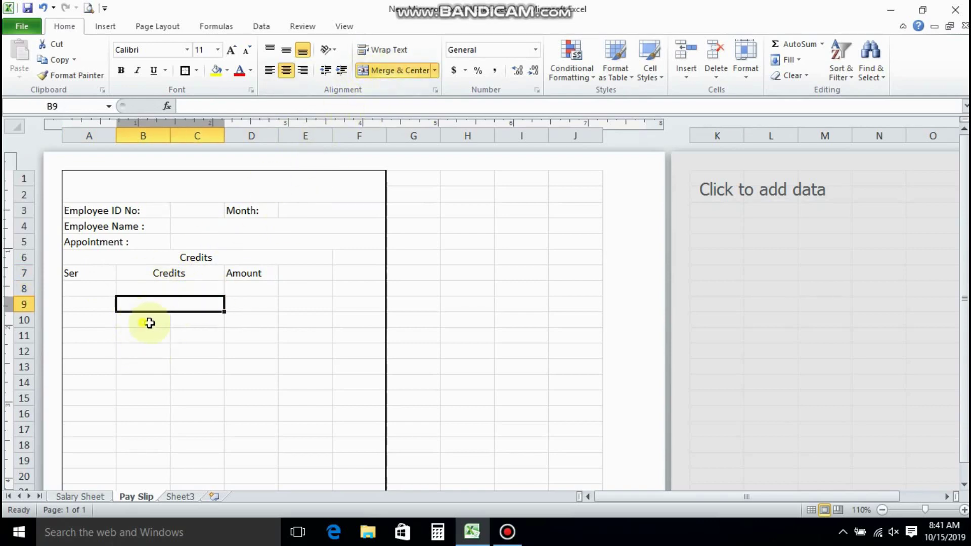
{"action": "left_click_drag", "start_coordinate": [149, 323], "coordinate": [200, 320]}
{"action": "left_click", "coordinate": [368, 71]}
{"action": "left_click_drag", "start_coordinate": [147, 336], "coordinate": [203, 335]}
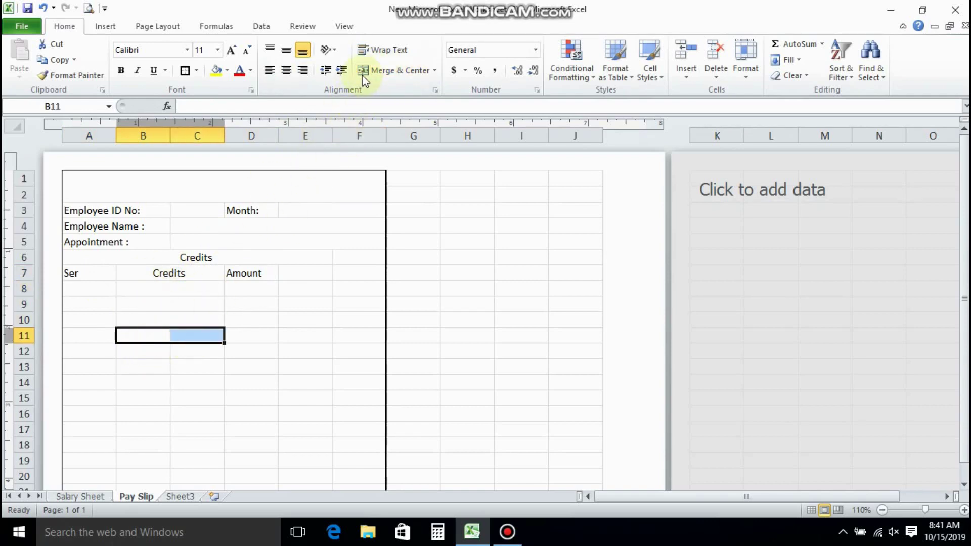
{"action": "left_click", "coordinate": [363, 74]}
{"action": "left_click_drag", "start_coordinate": [144, 351], "coordinate": [185, 364]}
{"action": "left_click", "coordinate": [362, 71]}
{"action": "left_click", "coordinate": [152, 364]}
{"action": "left_click", "coordinate": [364, 71]}
- Apply All Borders to the credits table body A8:D13
{"action": "left_click_drag", "start_coordinate": [80, 289], "coordinate": [253, 367]}
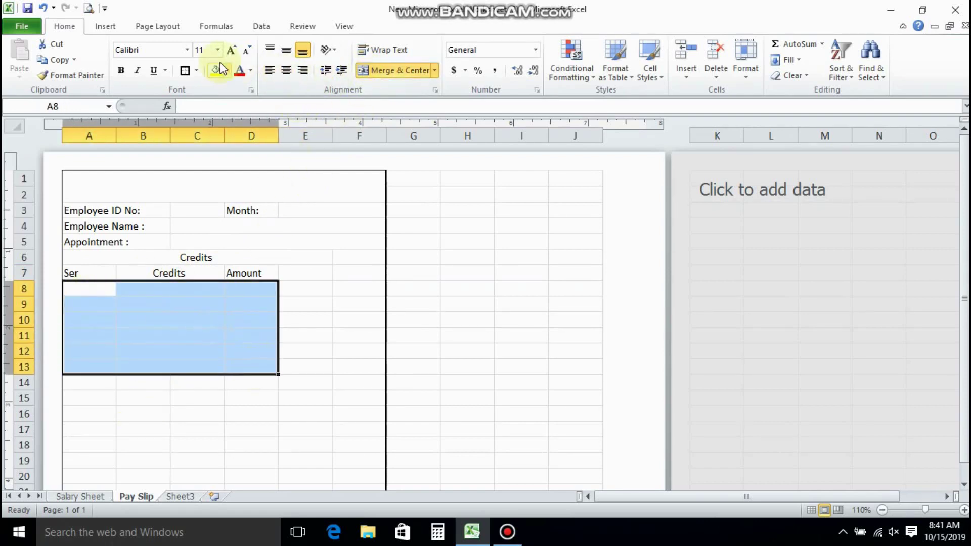
{"action": "left_click", "coordinate": [197, 71]}
{"action": "left_click", "coordinate": [202, 185]}
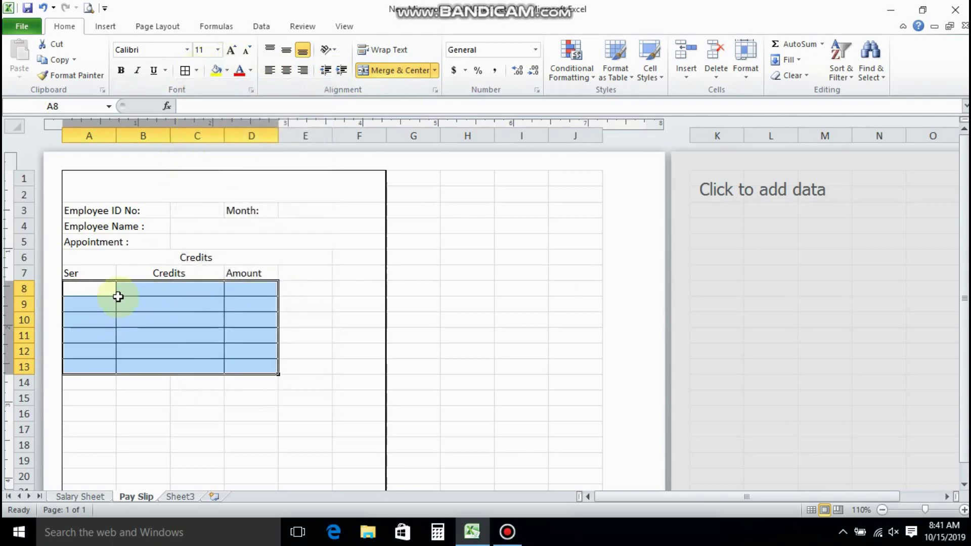
- Narrow column A and slightly narrow column E
{"action": "left_click_drag", "start_coordinate": [117, 147], "coordinate": [100, 144]}
{"action": "left_click", "coordinate": [135, 288]}
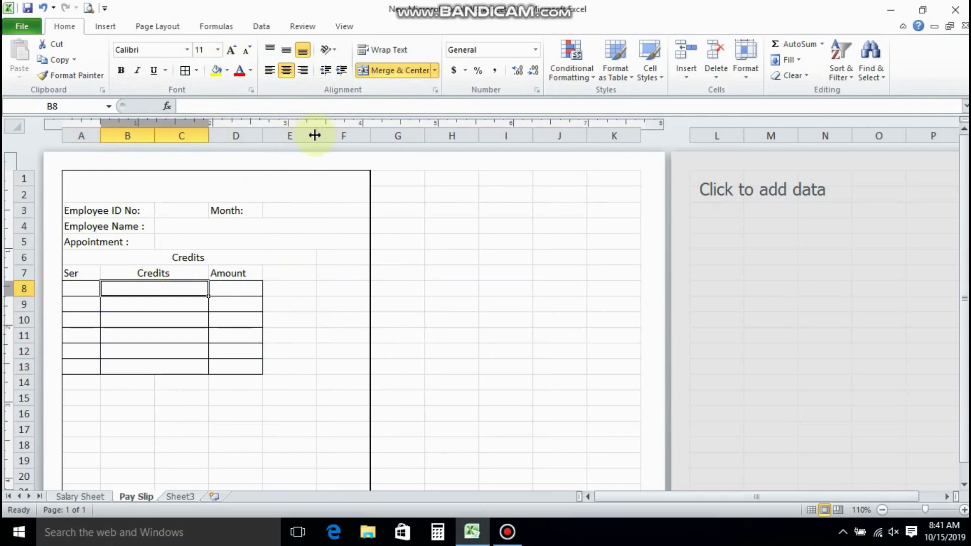
{"action": "left_click_drag", "start_coordinate": [314, 135], "coordinate": [305, 138]}
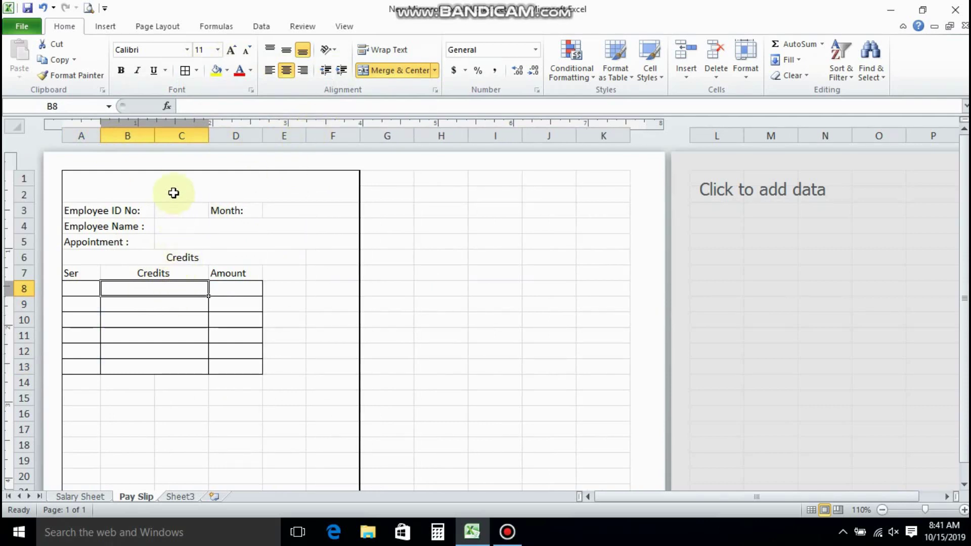
- Set the font size of the whole pay slip area A1:F23 to 12
{"action": "left_click_drag", "start_coordinate": [174, 192], "coordinate": [190, 425]}
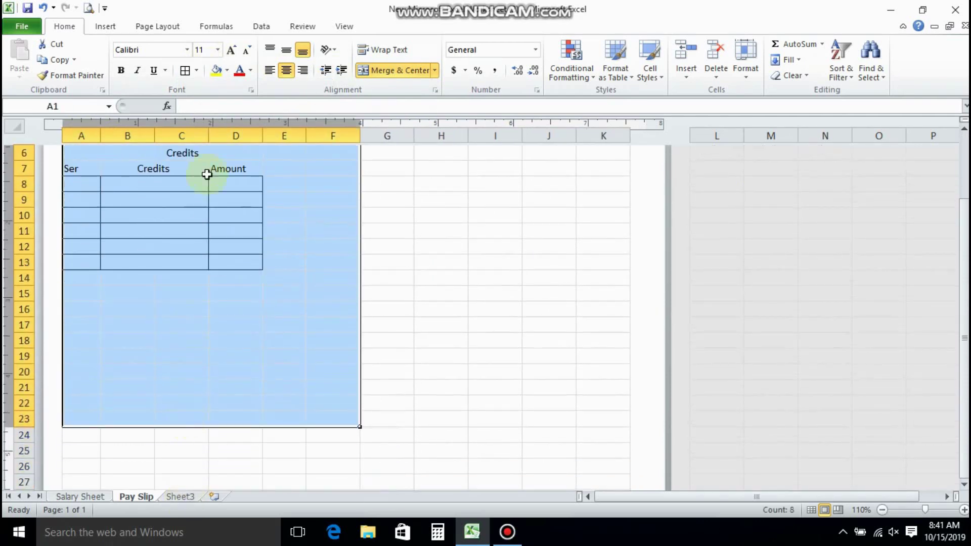
{"action": "left_click", "coordinate": [219, 51]}
{"action": "left_click", "coordinate": [203, 122]}
{"action": "left_click", "coordinate": [160, 299]}
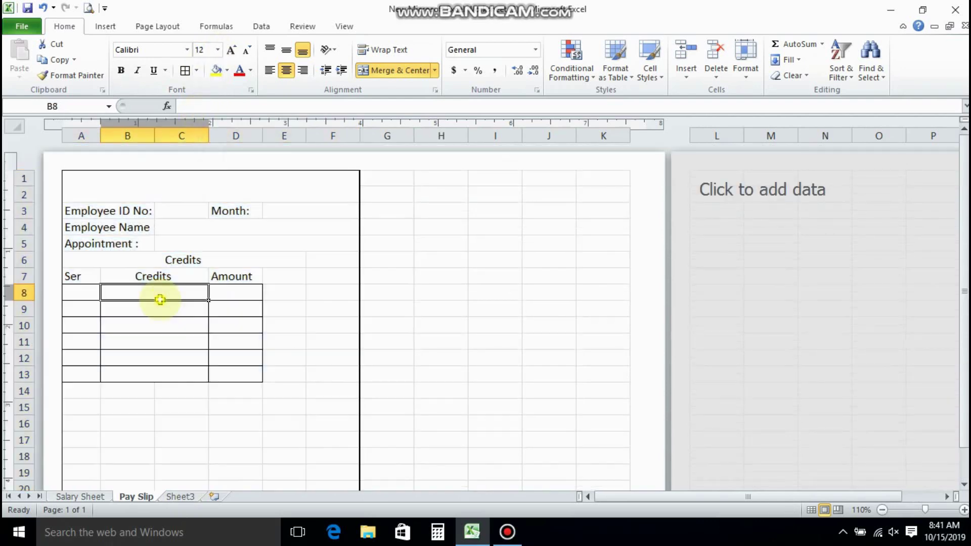
{"action": "left_click", "coordinate": [242, 304]}
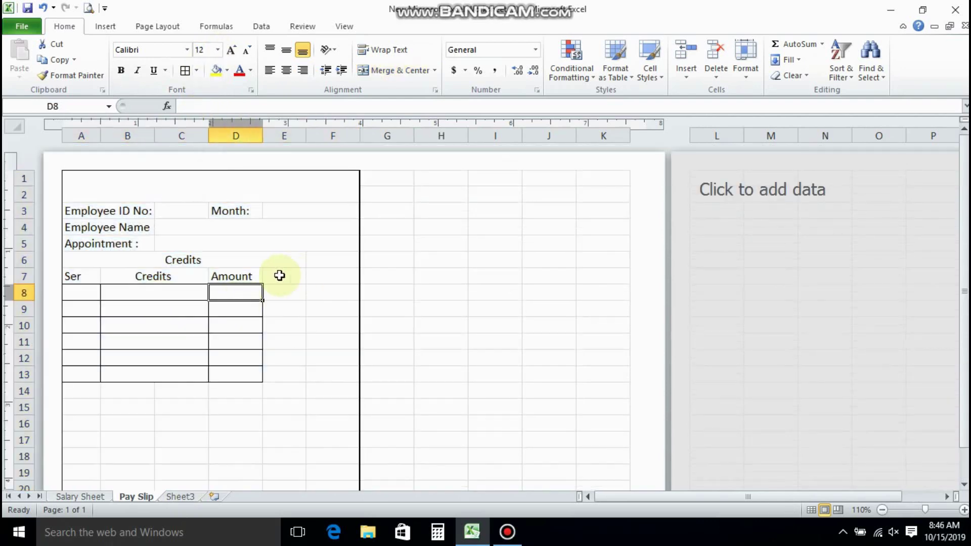
- Merge and center columns D and E separately on each row from 7 to 13
{"action": "left_click_drag", "start_coordinate": [278, 276], "coordinate": [273, 377]}
{"action": "left_click", "coordinate": [362, 73]}
{"action": "left_click", "coordinate": [362, 70]}
{"action": "left_click", "coordinate": [364, 70]}
{"action": "left_click", "coordinate": [365, 71]}
{"action": "left_click", "coordinate": [364, 71]}
{"action": "left_click", "coordinate": [364, 71]}
{"action": "left_click", "coordinate": [365, 71]}
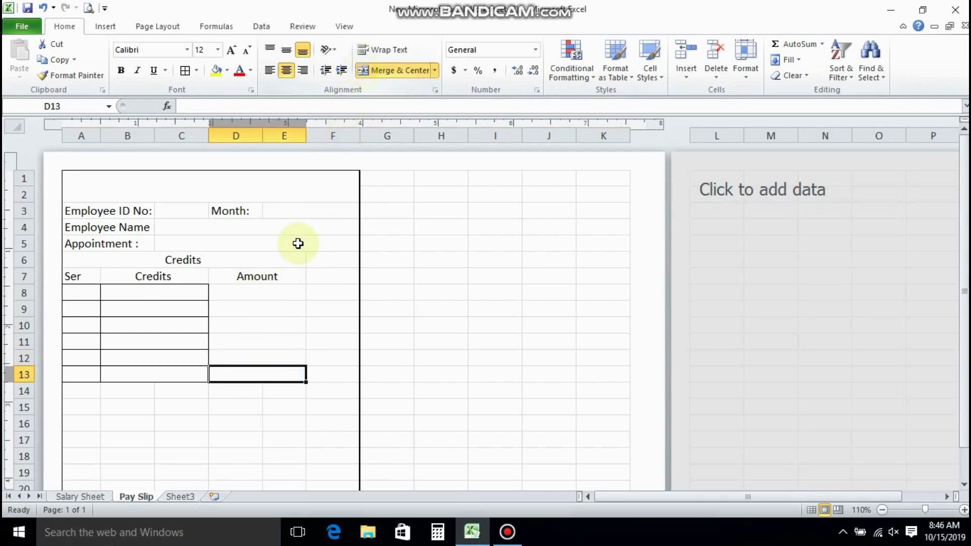
- Apply All Borders to the credits table, including its title row, in A6:E13
{"action": "left_click_drag", "start_coordinate": [96, 261], "coordinate": [111, 361]}
{"action": "left_click", "coordinate": [187, 69]}
{"action": "left_click", "coordinate": [241, 294]}
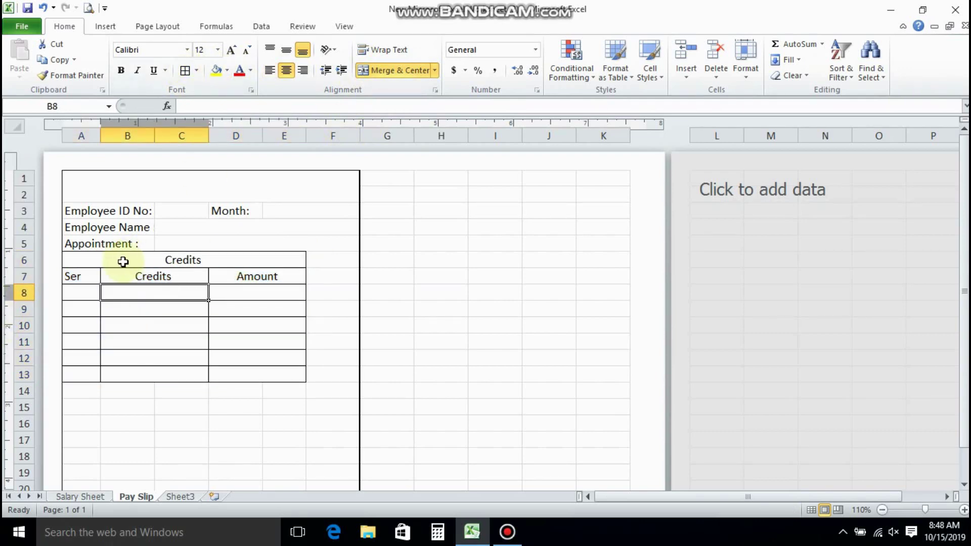
- Remove the borders from the merged "Credits" title cell in row 6
{"action": "left_click", "coordinate": [123, 261]}
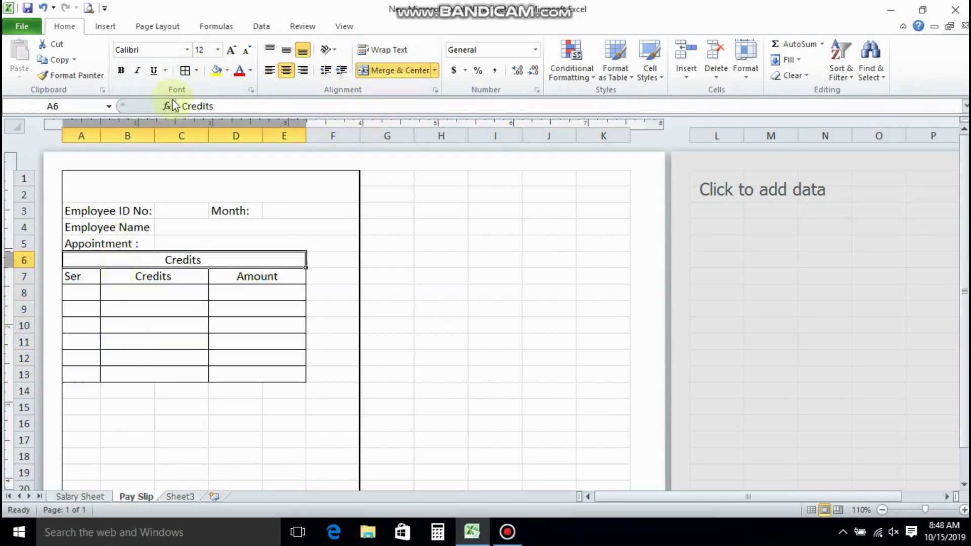
{"action": "left_click", "coordinate": [196, 71]}
{"action": "left_click", "coordinate": [192, 167]}
{"action": "left_click", "coordinate": [150, 303]}
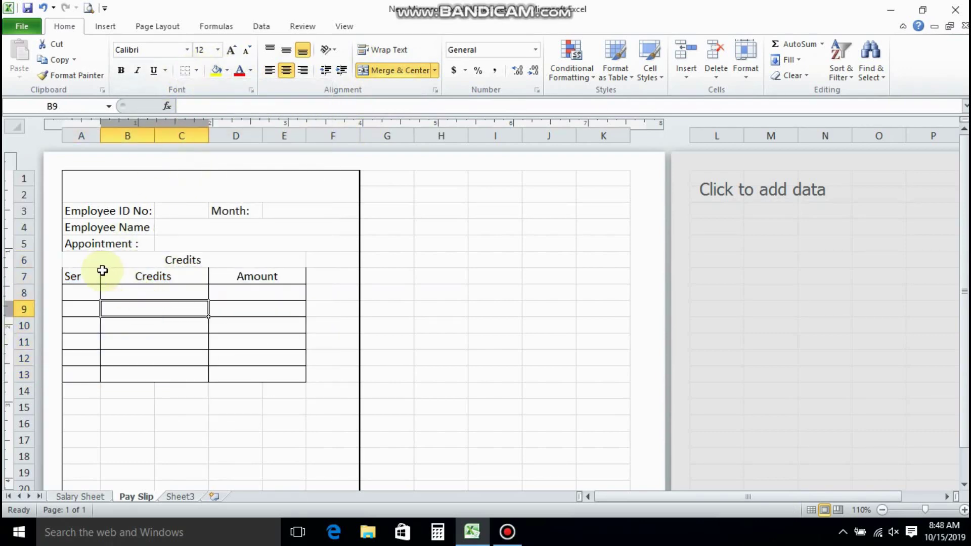
- Reapply All Borders to A7:E8 in the credits table and narrow column F
{"action": "left_click_drag", "start_coordinate": [94, 275], "coordinate": [251, 298]}
{"action": "left_click", "coordinate": [197, 70]}
{"action": "left_click", "coordinate": [188, 188]}
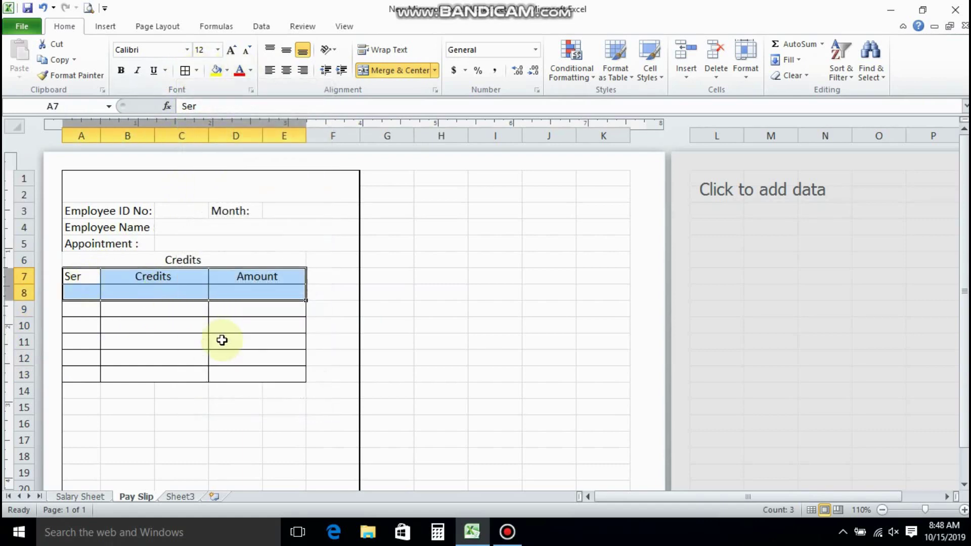
{"action": "left_click", "coordinate": [225, 326]}
{"action": "left_click_drag", "start_coordinate": [360, 135], "coordinate": [329, 143]}
{"action": "left_click", "coordinate": [242, 244]}
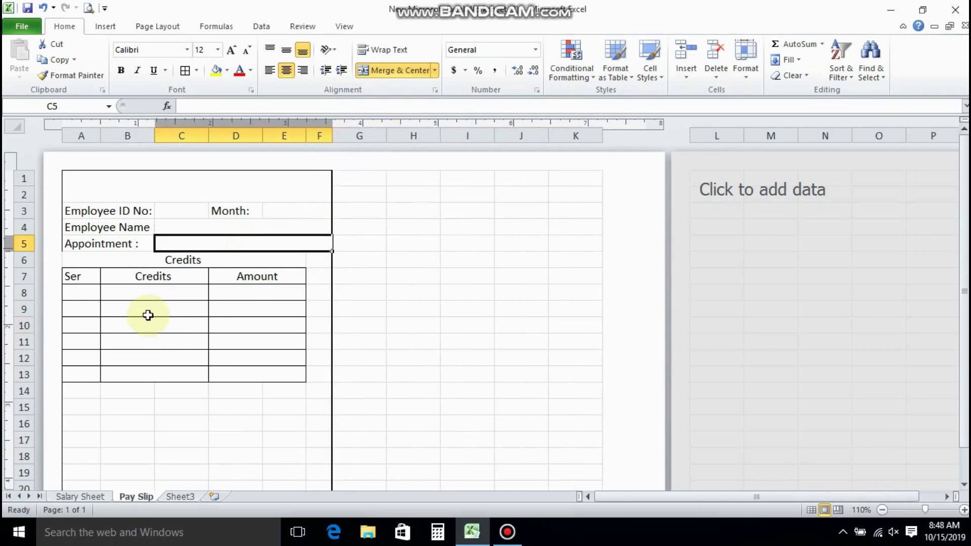
- Merge and center A14:E14 and enter the section title "Deductions"
{"action": "scroll", "coordinate": [136, 307], "scroll_direction": "down", "scroll_amount": 2}
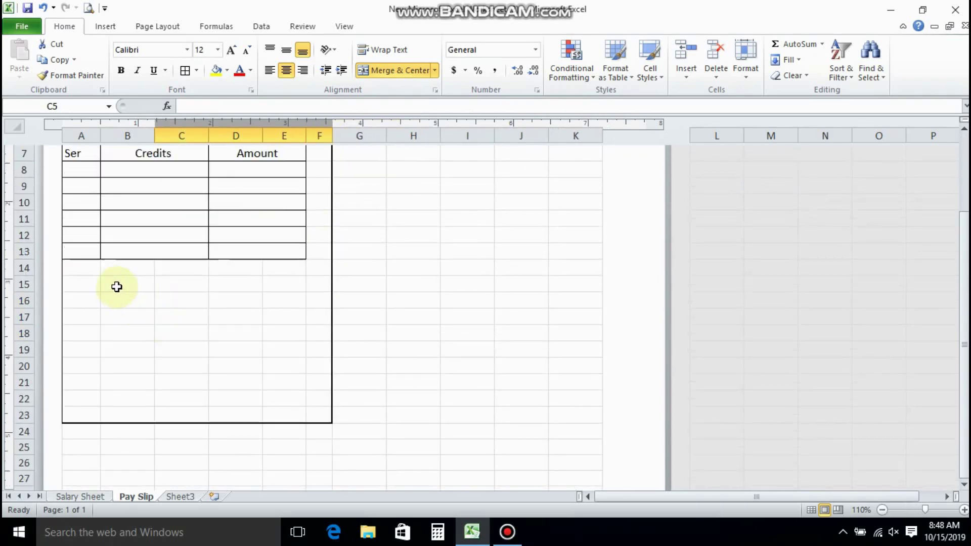
{"action": "left_click", "coordinate": [97, 286]}
{"action": "left_click_drag", "start_coordinate": [93, 268], "coordinate": [283, 268]}
{"action": "left_click", "coordinate": [363, 71]}
{"action": "type", "text": "Deductions"}
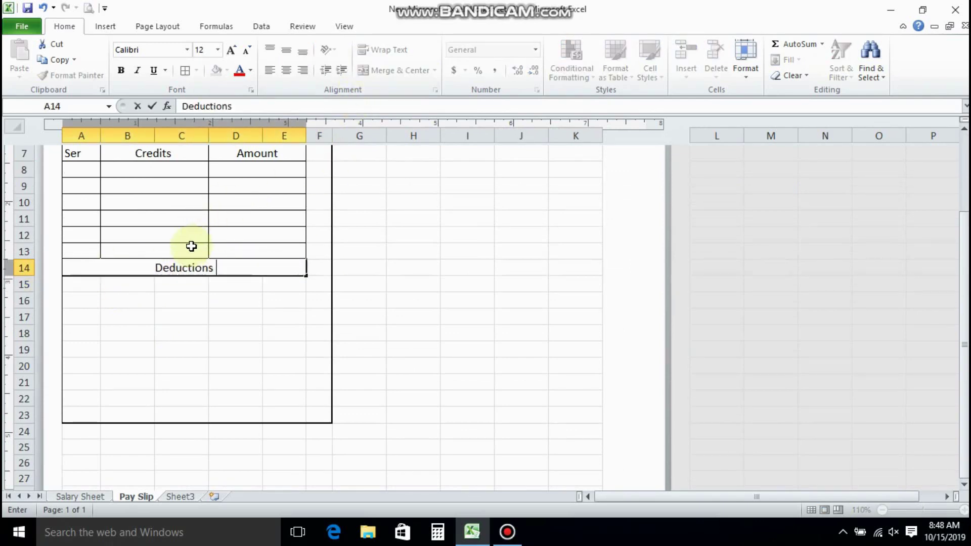
- Enter the column headings "Ser" in A15, "Deduction" in B15 and "Amount" in D15
{"action": "left_click", "coordinate": [81, 283]}
{"action": "type", "text": "Ser"}
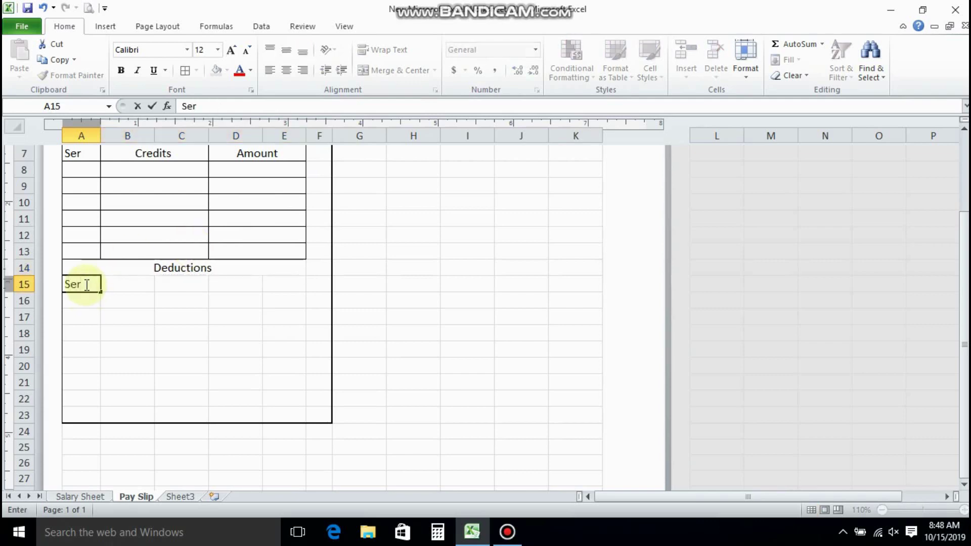
{"action": "left_click", "coordinate": [107, 291]}
{"action": "type", "text": "Deduction"}
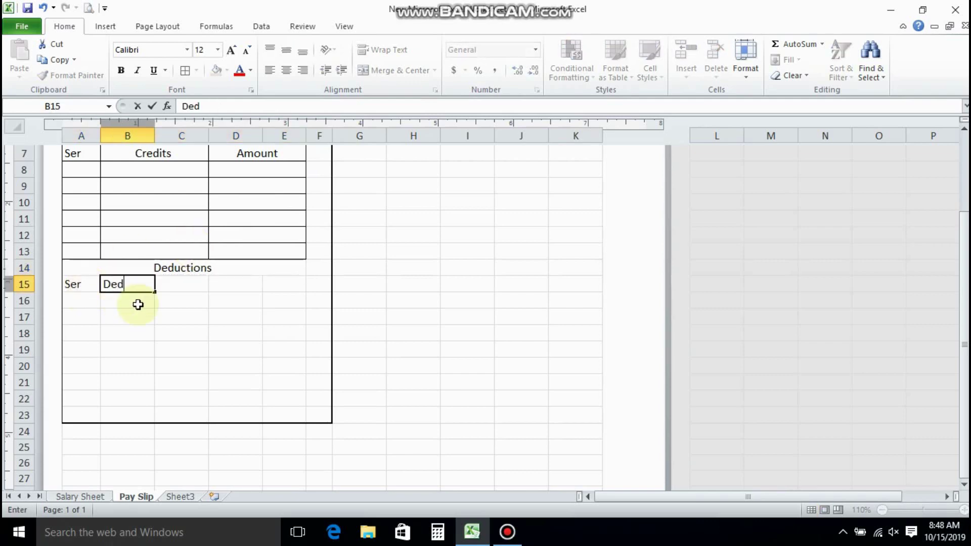
{"action": "left_click", "coordinate": [240, 288]}
{"action": "type", "text": "Amount"}
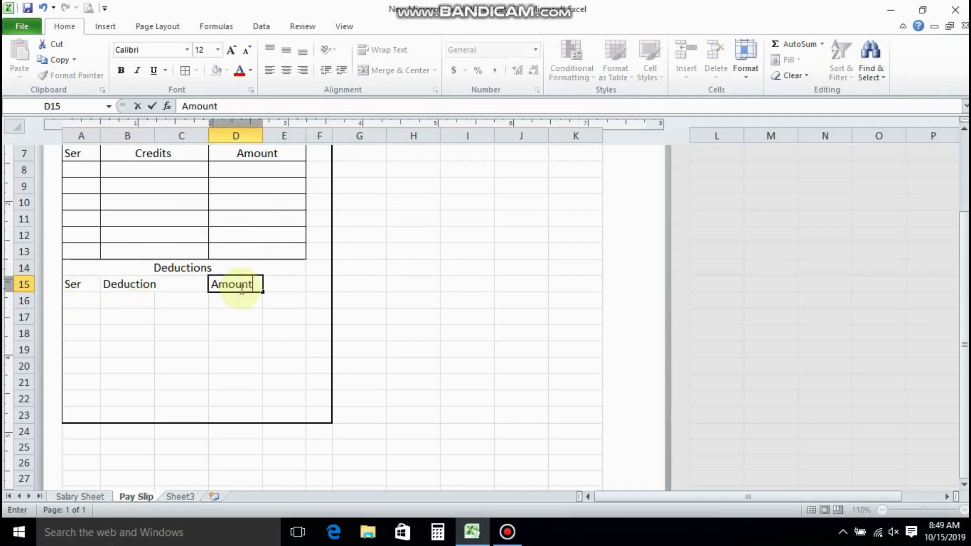
- Merge and center B with C and D with E separately on rows 15 and 16
{"action": "left_click_drag", "start_coordinate": [151, 284], "coordinate": [163, 288]}
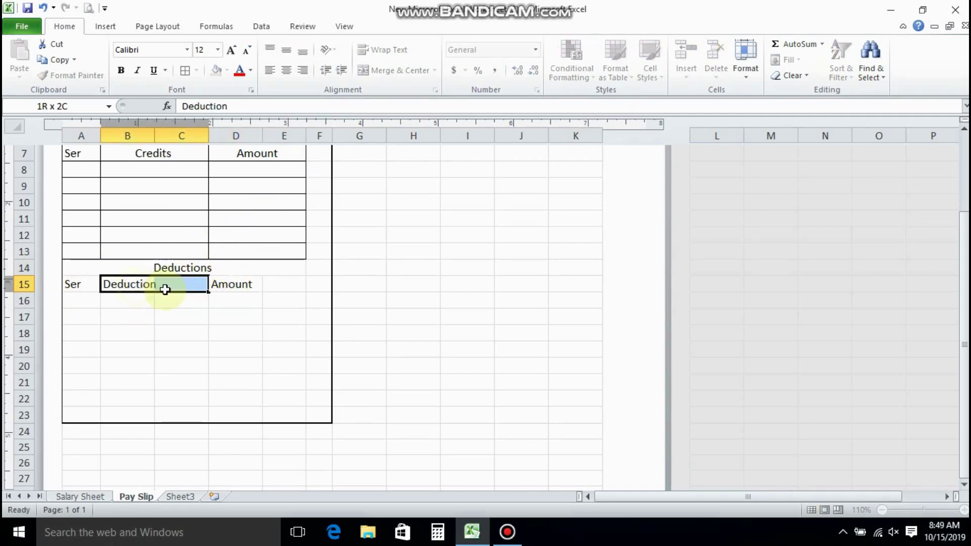
{"action": "left_click", "coordinate": [356, 71]}
{"action": "left_click_drag", "start_coordinate": [237, 284], "coordinate": [271, 287]}
{"action": "left_click", "coordinate": [377, 73]}
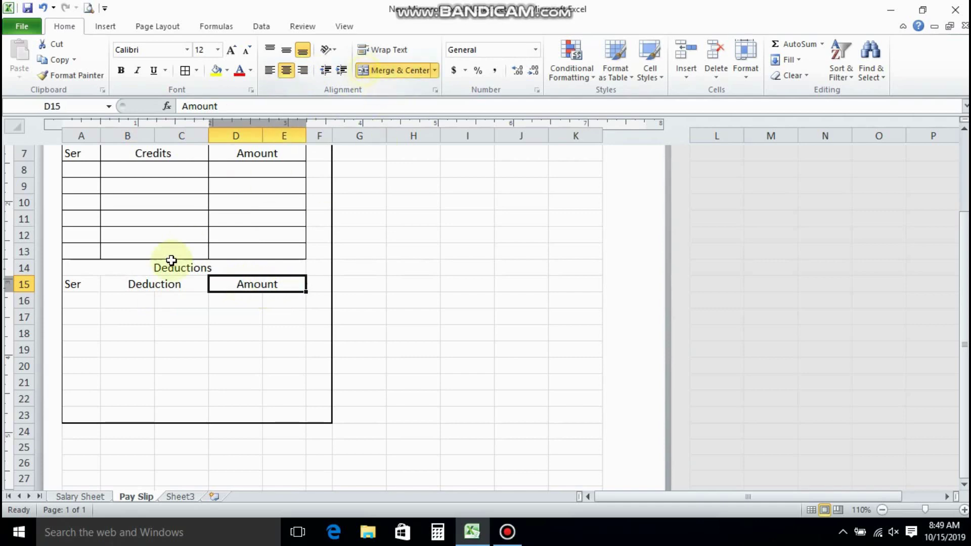
{"action": "left_click_drag", "start_coordinate": [114, 301], "coordinate": [172, 302]}
{"action": "left_click", "coordinate": [359, 69]}
{"action": "left_click_drag", "start_coordinate": [244, 302], "coordinate": [283, 302]}
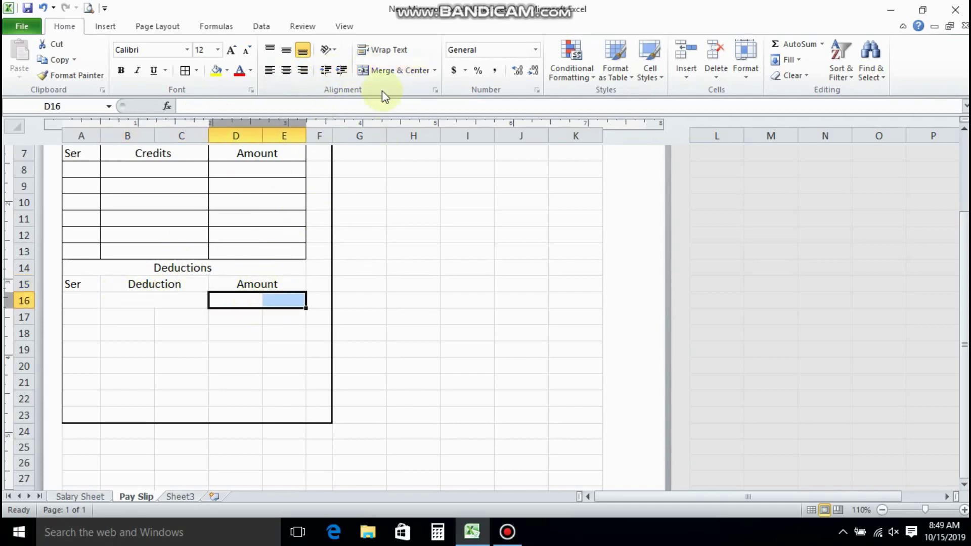
{"action": "left_click", "coordinate": [386, 73]}
- Merge and center B with C and D with E separately on each row from 17 to 19
{"action": "left_click_drag", "start_coordinate": [136, 321], "coordinate": [175, 349]}
{"action": "left_click", "coordinate": [168, 319]}
{"action": "left_click", "coordinate": [376, 71]}
{"action": "left_click", "coordinate": [376, 71]}
{"action": "left_click", "coordinate": [377, 70]}
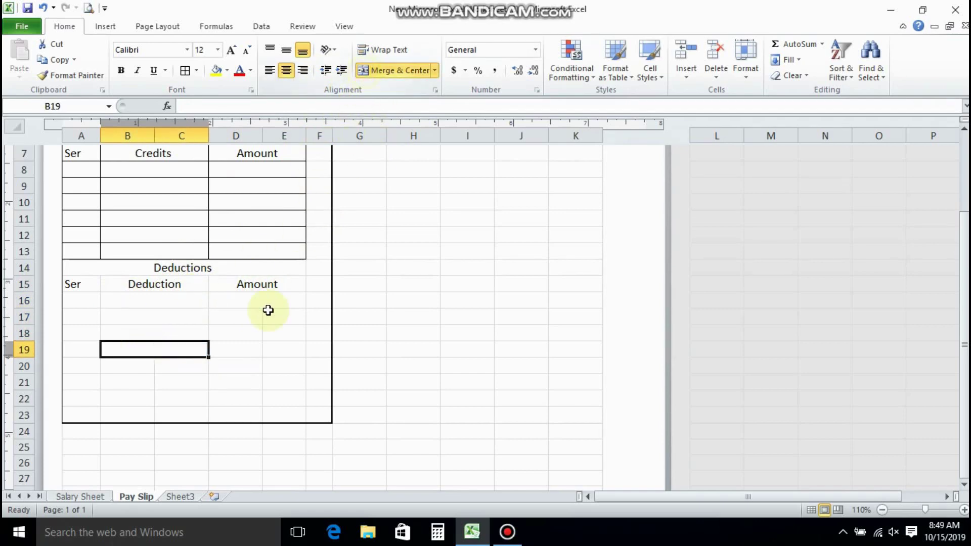
{"action": "left_click_drag", "start_coordinate": [240, 318], "coordinate": [286, 349]}
{"action": "left_click", "coordinate": [376, 71]}
{"action": "left_click", "coordinate": [375, 71]}
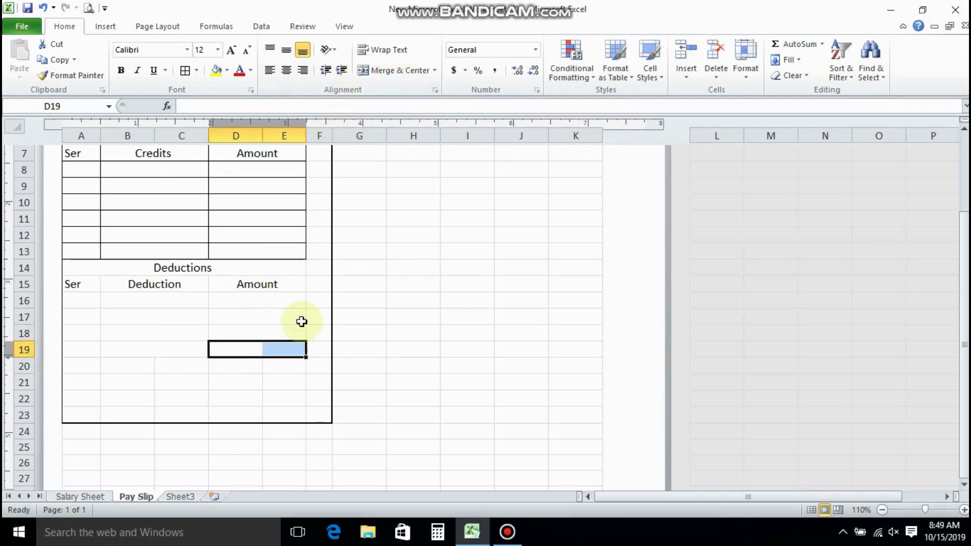
{"action": "left_click", "coordinate": [362, 73]}
- Check the deduction columns L to O on the Salary Sheet against the blank credit and deduction rows on the Pay Slip sheet
{"action": "left_click", "coordinate": [84, 497]}
{"action": "left_click", "coordinate": [739, 233]}
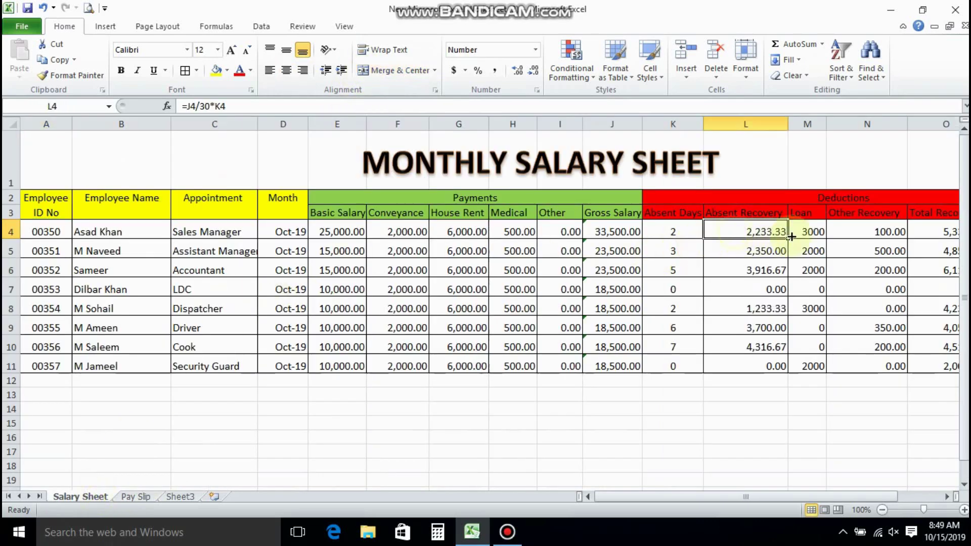
{"action": "left_click", "coordinate": [809, 234]}
{"action": "left_click", "coordinate": [882, 234]}
{"action": "left_click", "coordinate": [928, 234]}
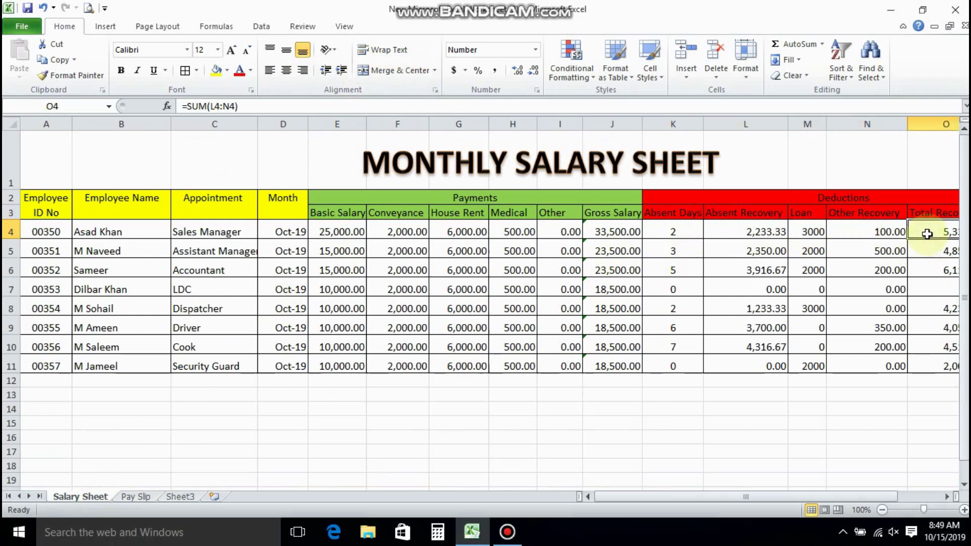
{"action": "left_click", "coordinate": [135, 497]}
{"action": "left_click", "coordinate": [132, 173]}
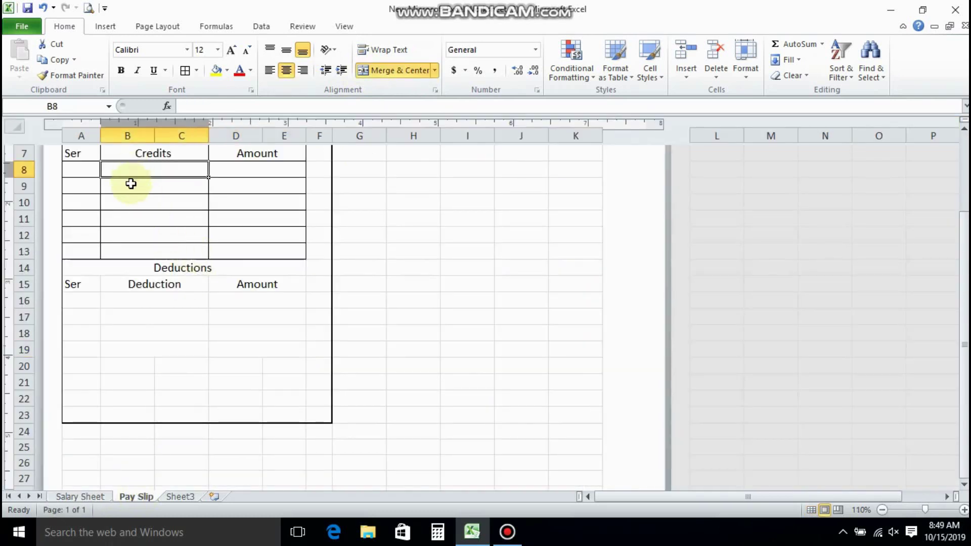
{"action": "left_click", "coordinate": [131, 187]}
{"action": "left_click", "coordinate": [132, 203]}
{"action": "left_click", "coordinate": [133, 221]}
{"action": "scroll", "coordinate": [154, 238], "scroll_direction": "up", "scroll_amount": 2}
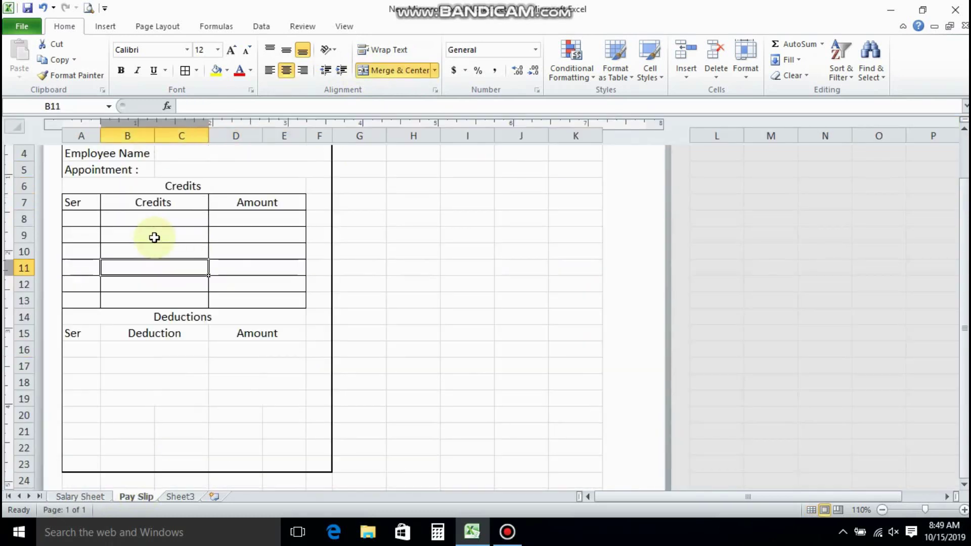
{"action": "scroll", "coordinate": [162, 314], "scroll_direction": "down", "scroll_amount": 2}
{"action": "left_click", "coordinate": [145, 302]}
{"action": "left_click", "coordinate": [146, 317]}
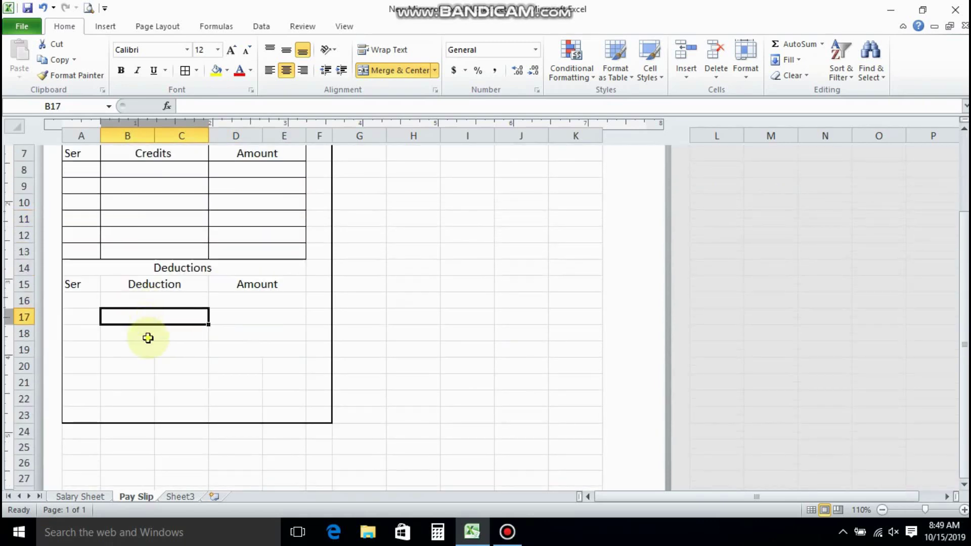
{"action": "left_click", "coordinate": [147, 350]}
- Apply All Borders to the deductions table A15:E19
{"action": "left_click_drag", "start_coordinate": [76, 284], "coordinate": [229, 350]}
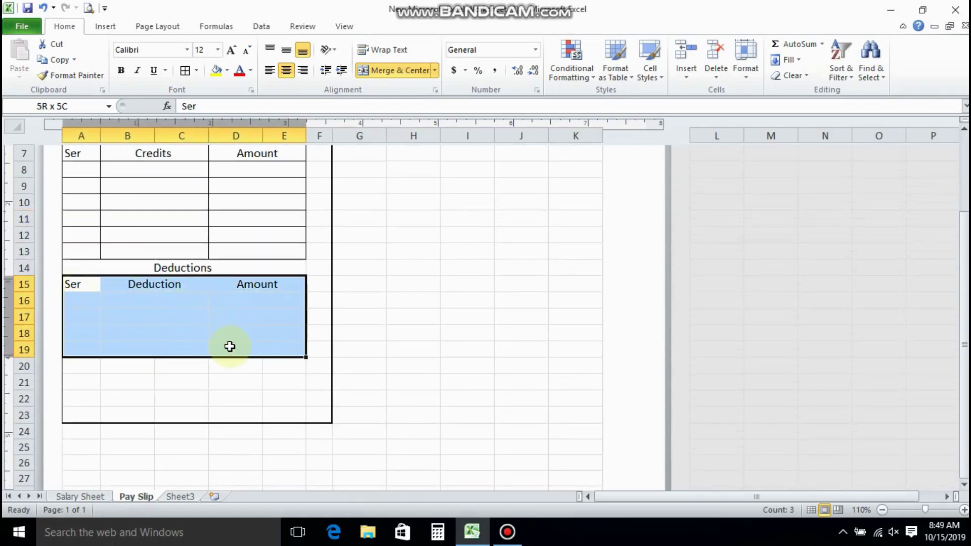
{"action": "left_click", "coordinate": [185, 71]}
{"action": "left_click", "coordinate": [160, 303]}
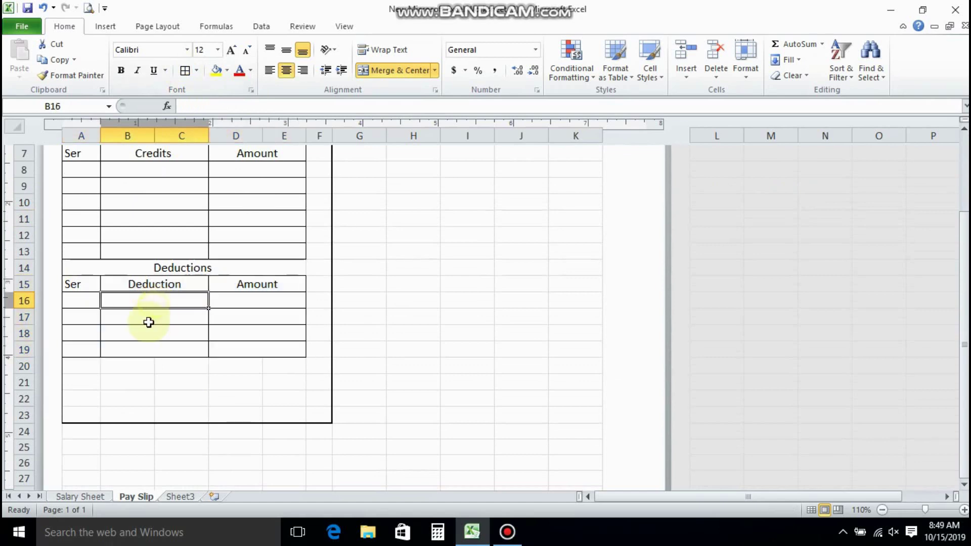
{"action": "left_click", "coordinate": [155, 333]}
{"action": "left_click", "coordinate": [159, 351]}
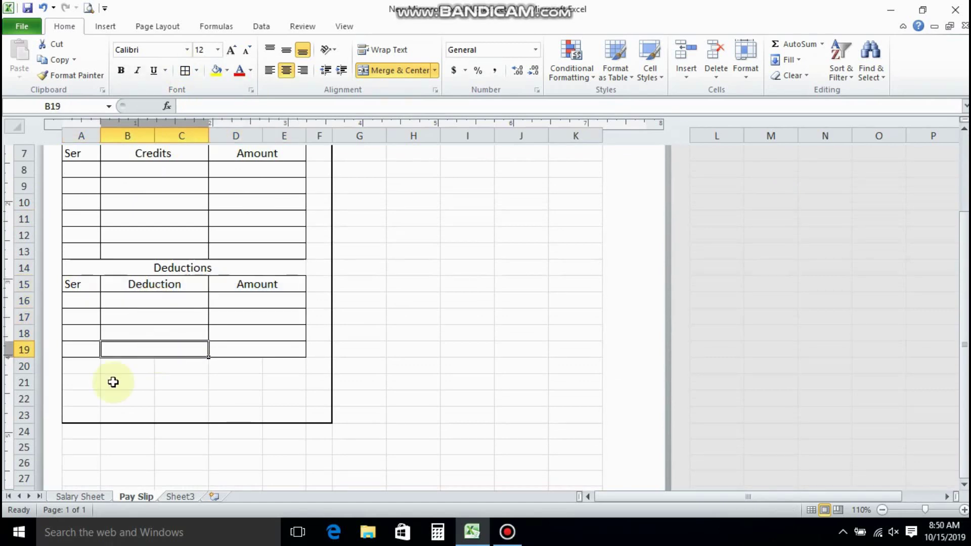
- Merge and center A21:B21 and enter the label "Net Salary"
{"action": "left_click_drag", "start_coordinate": [81, 382], "coordinate": [114, 383]}
{"action": "left_click", "coordinate": [374, 71]}
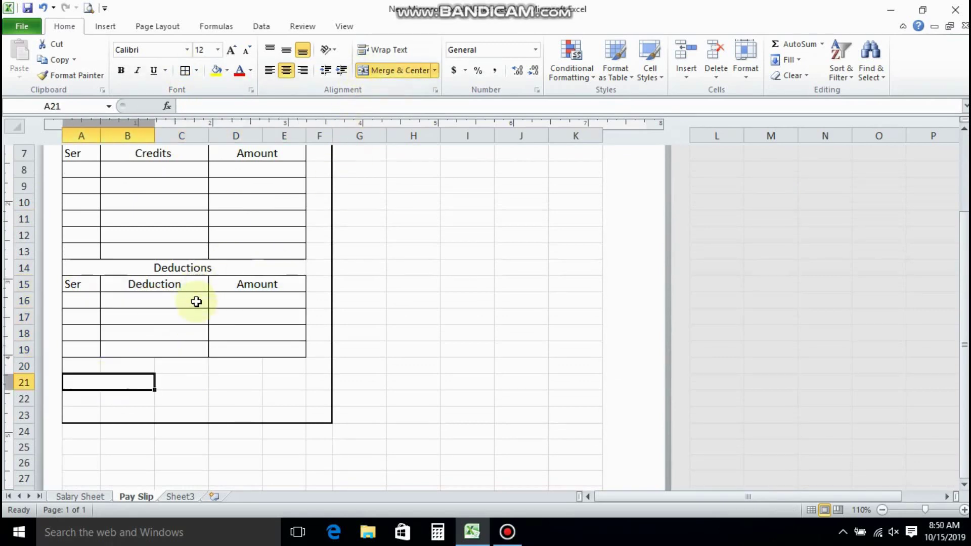
{"action": "type", "text": "Net Sala"}
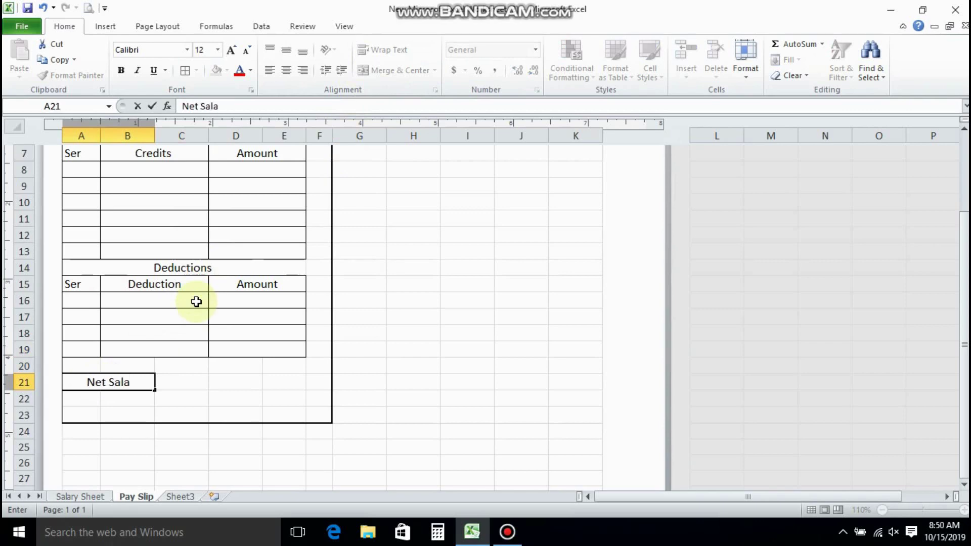
{"action": "type", "text": "ry"}
{"action": "key", "text": "Tab"}
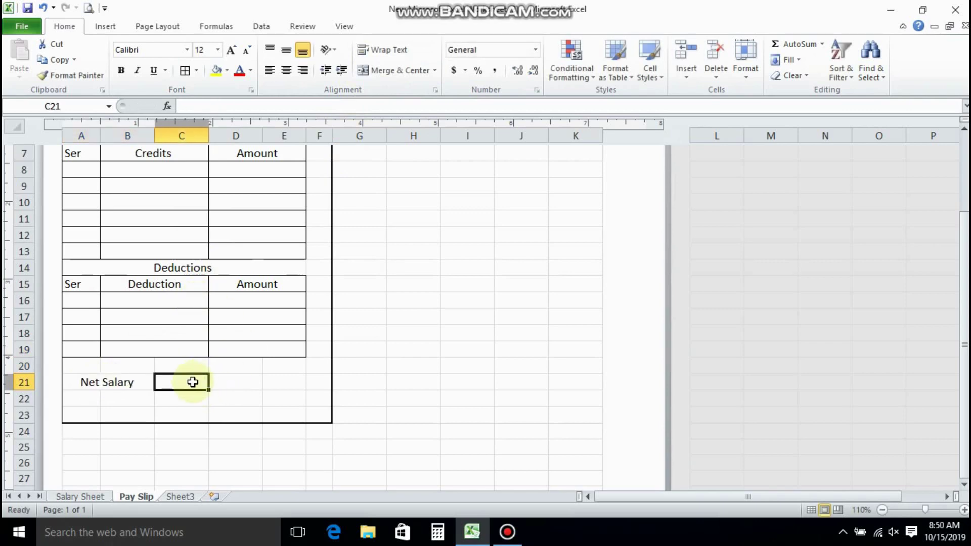
- Merge and center C21:D21 beside the Net Salary label and apply All Borders to it
{"action": "left_click_drag", "start_coordinate": [193, 383], "coordinate": [236, 386]}
{"action": "left_click", "coordinate": [379, 72]}
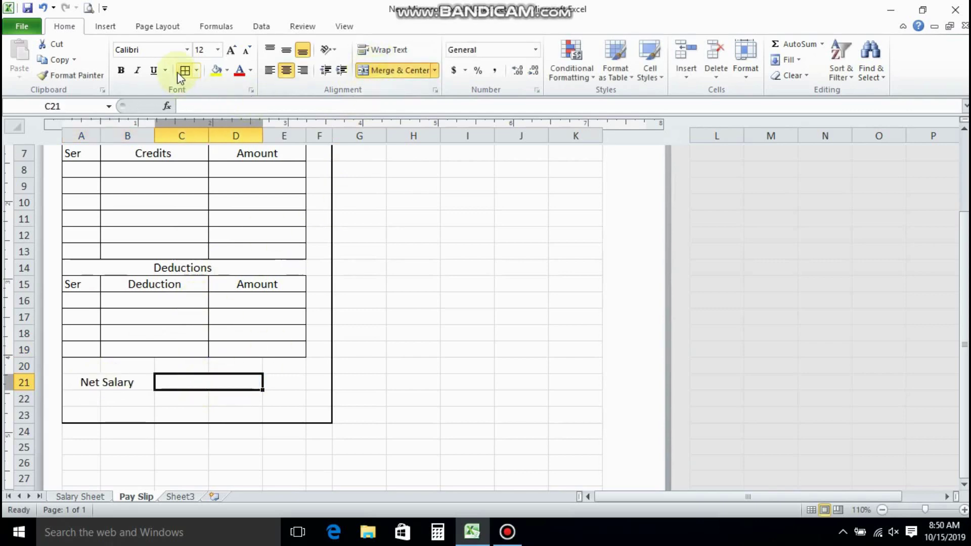
{"action": "left_click", "coordinate": [289, 381]}
{"action": "left_click", "coordinate": [197, 383]}
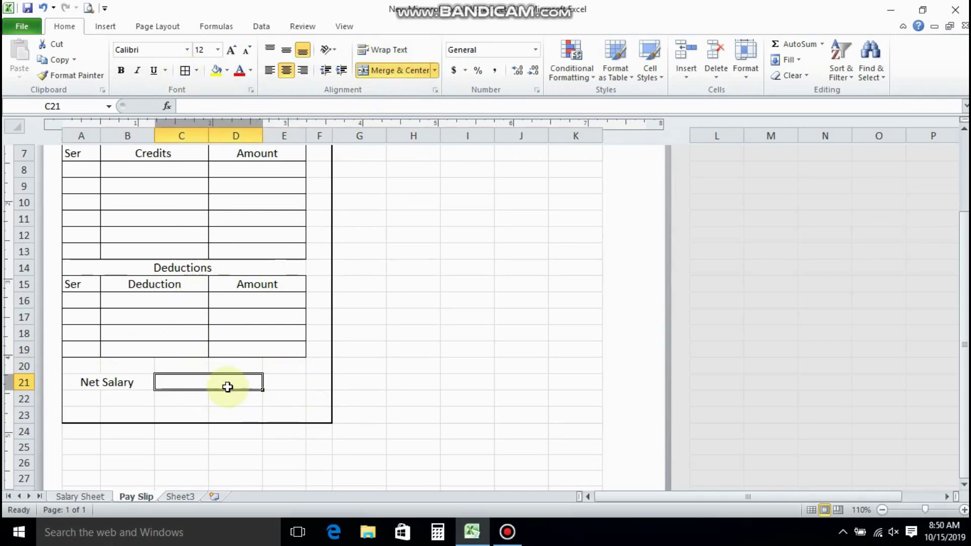
- Insert a red WordArt title reading "Pay Slip" on the Pay Slip sheet
{"action": "scroll", "coordinate": [243, 387], "scroll_direction": "up", "scroll_amount": 3}
{"action": "left_click", "coordinate": [187, 215]}
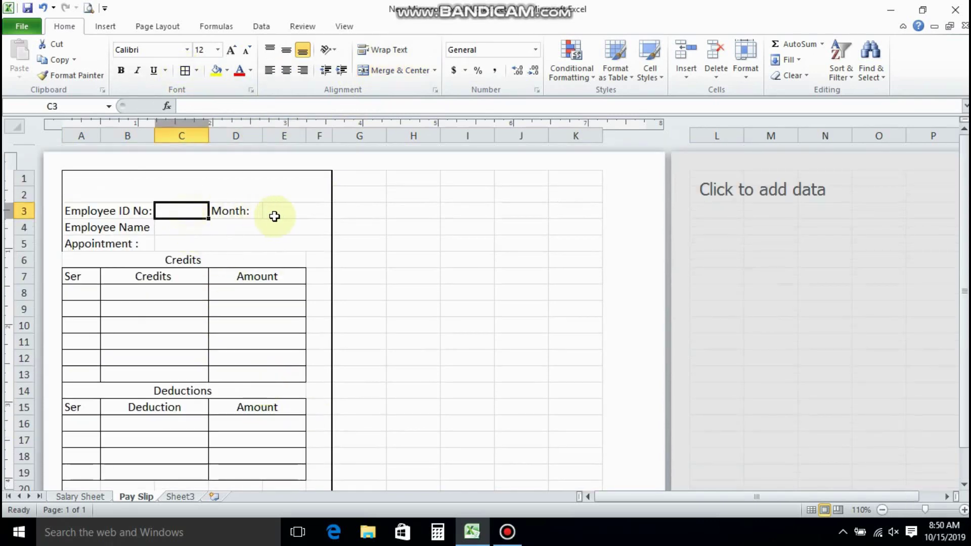
{"action": "left_click", "coordinate": [284, 211]}
{"action": "left_click", "coordinate": [222, 244]}
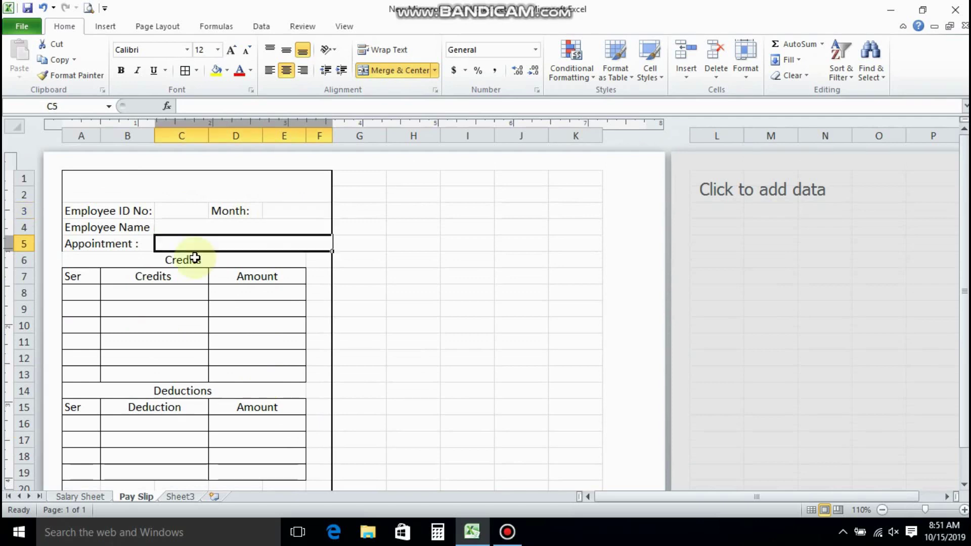
{"action": "left_click", "coordinate": [105, 28]}
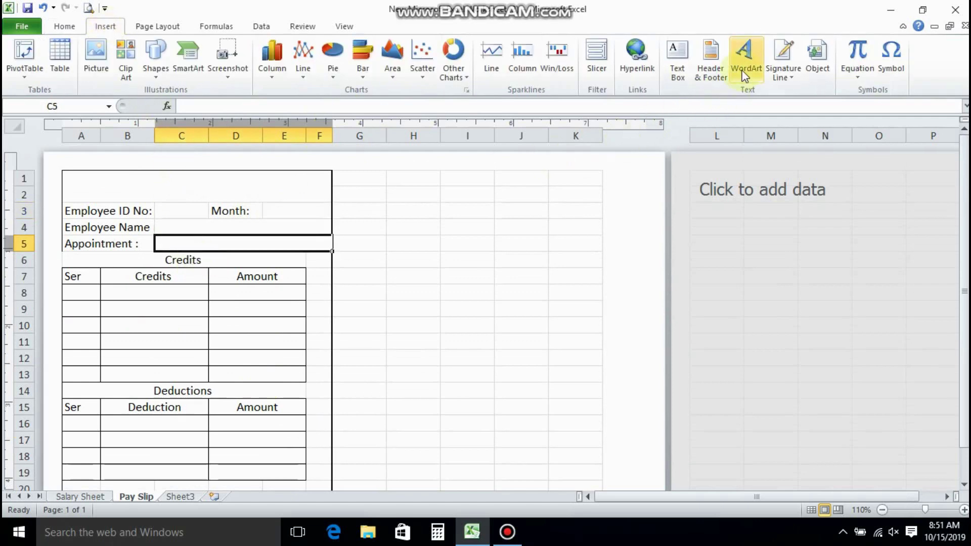
{"action": "left_click", "coordinate": [746, 57]}
{"action": "left_click", "coordinate": [828, 274]}
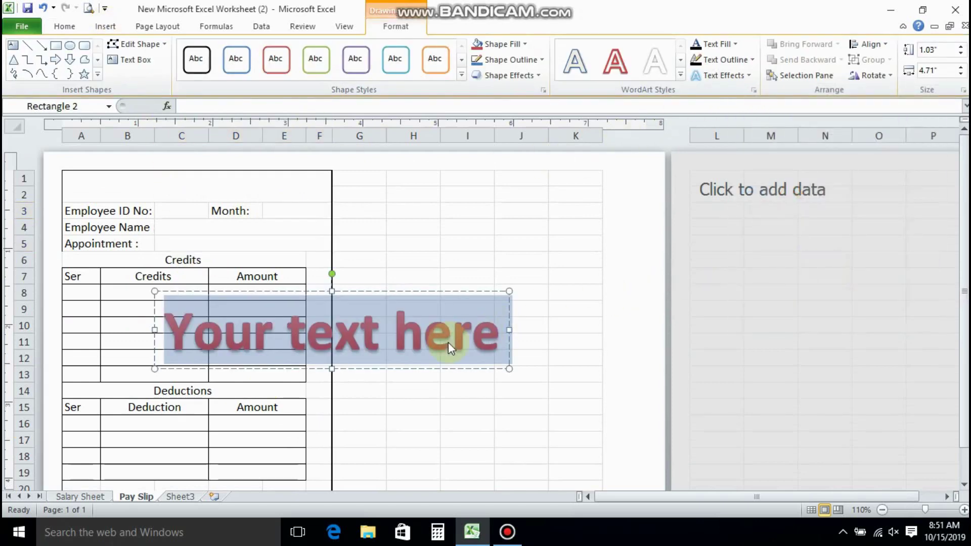
{"action": "type", "text": "Pay Slip"}
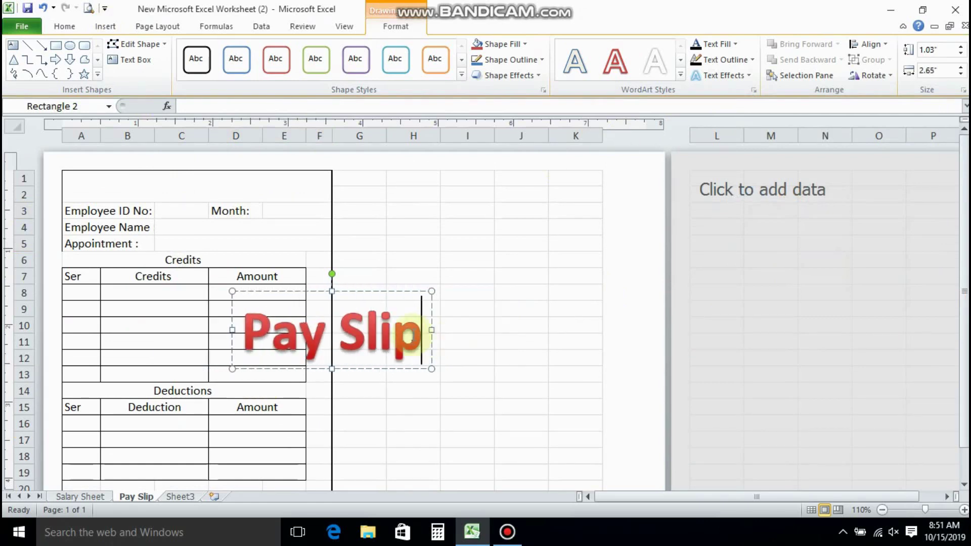
- Set the Pay Slip title's font size to 18 and move it into rows 1 and 2 above the employee details
{"action": "left_click_drag", "start_coordinate": [413, 335], "coordinate": [80, 137]}
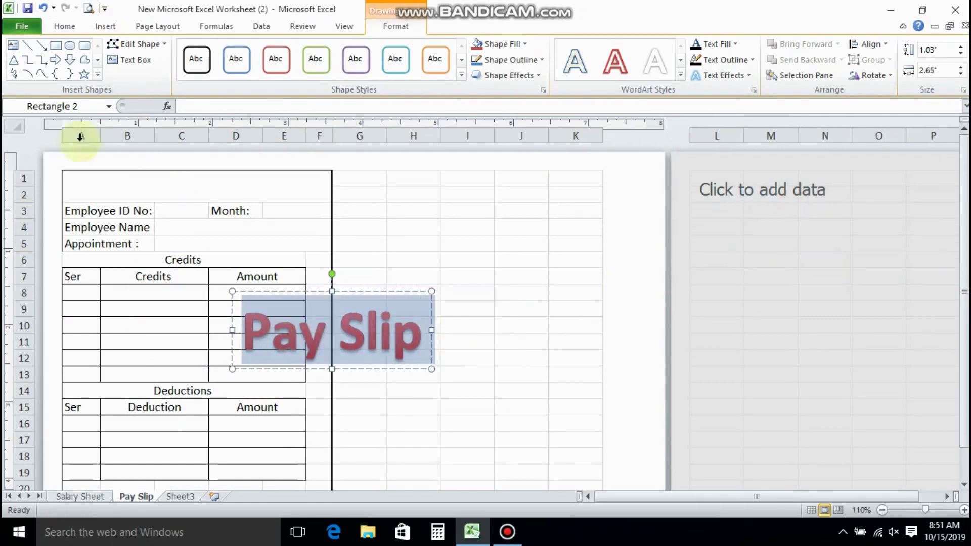
{"action": "left_click", "coordinate": [60, 26]}
{"action": "left_click", "coordinate": [217, 50]}
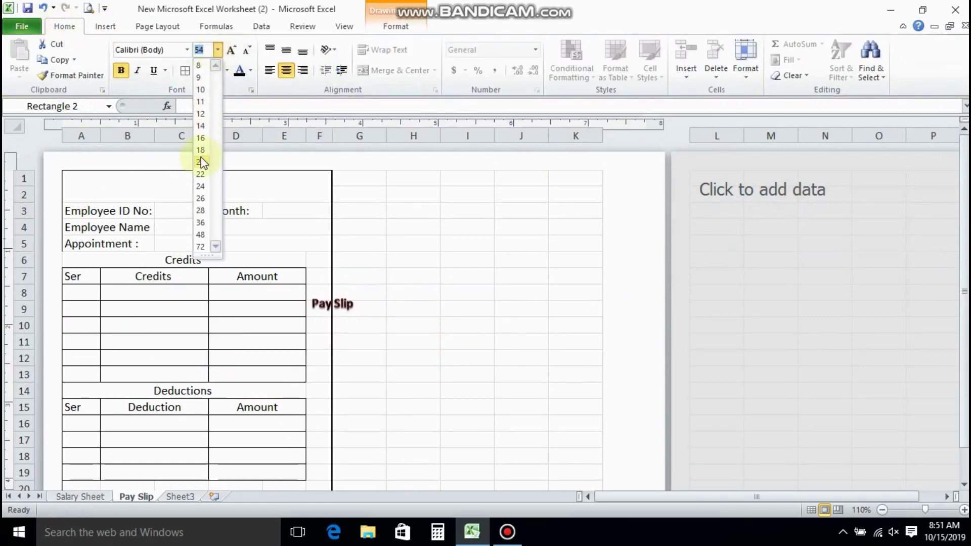
{"action": "left_click", "coordinate": [201, 152]}
{"action": "left_click", "coordinate": [218, 49]}
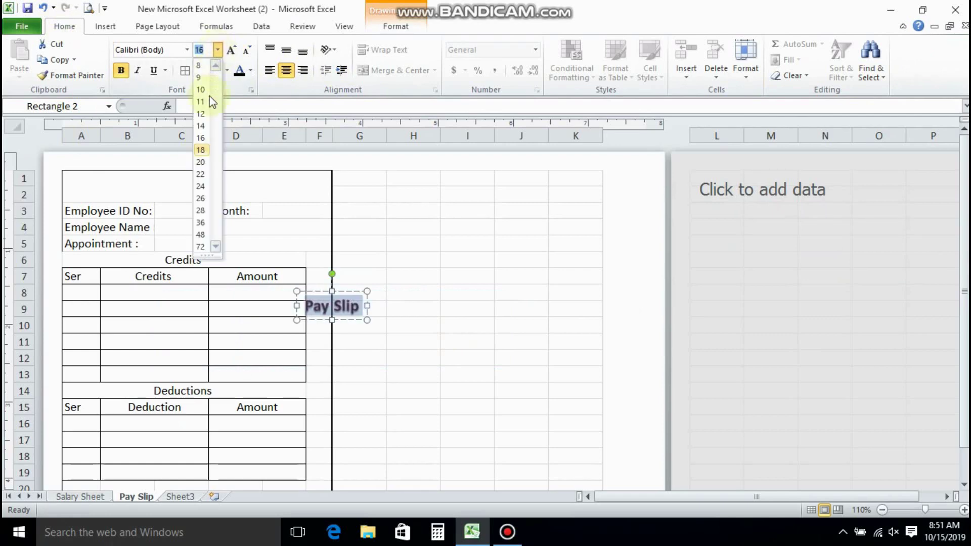
{"action": "left_click", "coordinate": [329, 307]}
{"action": "left_click_drag", "start_coordinate": [329, 304], "coordinate": [203, 176]}
{"action": "left_click", "coordinate": [281, 243]}
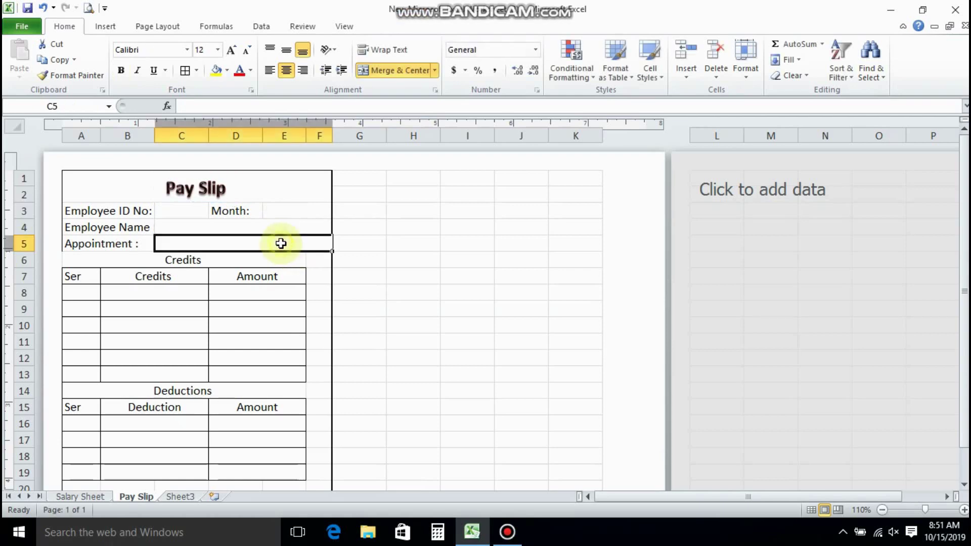
- Zoom the sheet to 120% and narrow columns A, C and D of the pay slip
{"action": "left_click", "coordinate": [964, 510]}
{"action": "scroll", "coordinate": [217, 283], "scroll_direction": "up", "scroll_amount": 1}
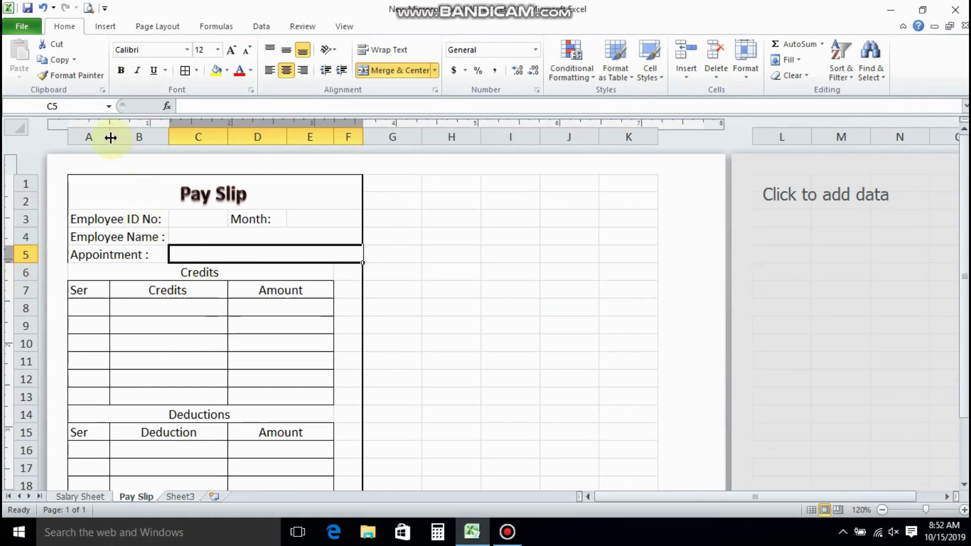
{"action": "left_click_drag", "start_coordinate": [110, 137], "coordinate": [101, 138]}
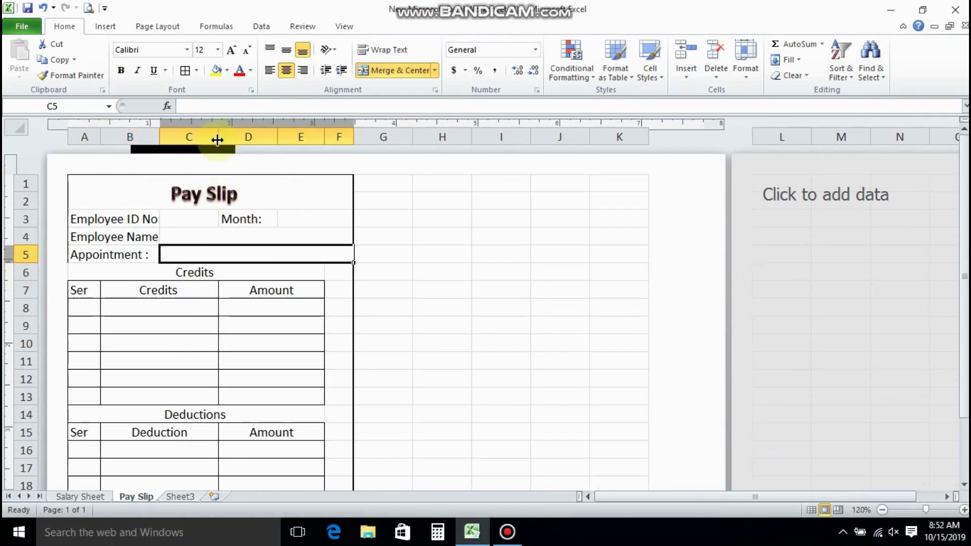
{"action": "left_click_drag", "start_coordinate": [218, 138], "coordinate": [268, 132]}
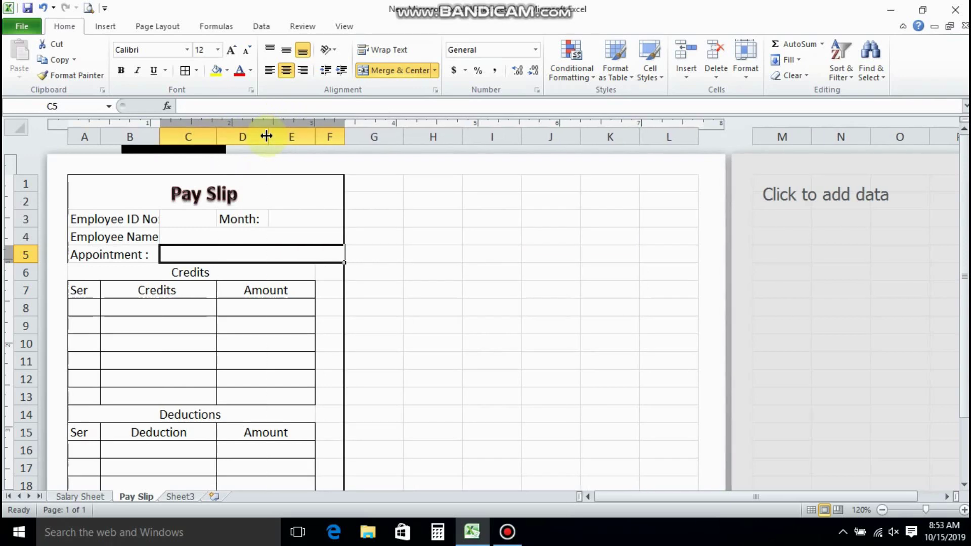
{"action": "left_click", "coordinate": [277, 321]}
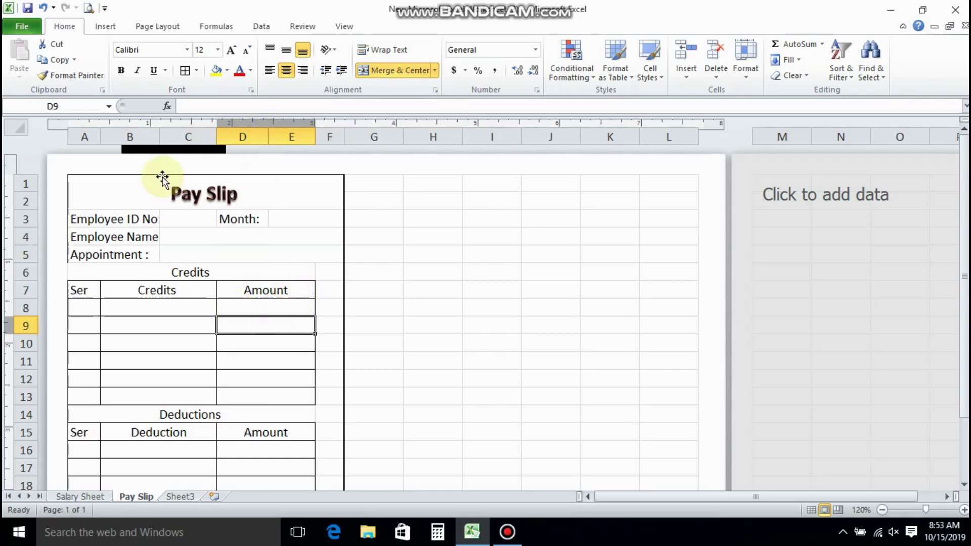
- Apply a Thick Box Border around the whole pay slip, A1:F23
{"action": "left_click_drag", "start_coordinate": [120, 192], "coordinate": [106, 405]}
{"action": "left_click", "coordinate": [198, 71]}
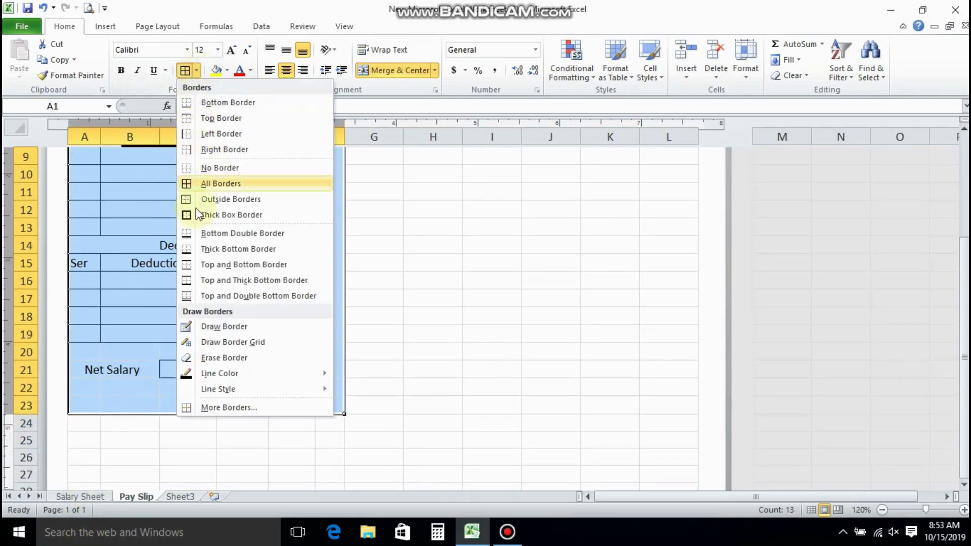
{"action": "left_click", "coordinate": [188, 215]}
{"action": "scroll", "coordinate": [190, 287], "scroll_direction": "up", "scroll_amount": 3}
{"action": "left_click", "coordinate": [253, 254]}
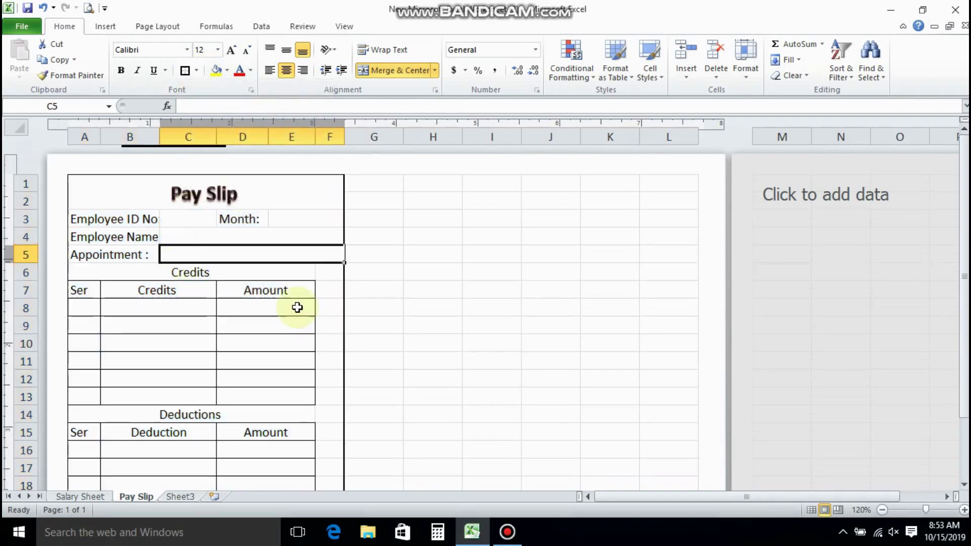
{"action": "left_click", "coordinate": [255, 240]}
- Make the Credits table's heading row A7:E7 and its title in A6 bold
{"action": "left_click", "coordinate": [112, 295]}
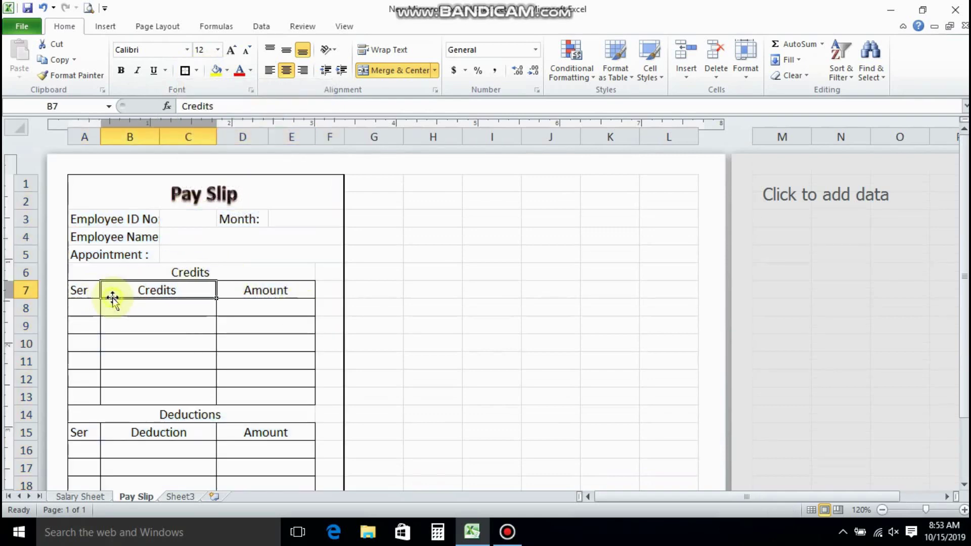
{"action": "left_click", "coordinate": [95, 293]}
{"action": "left_click_drag", "start_coordinate": [121, 298], "coordinate": [259, 284]}
{"action": "left_click", "coordinate": [121, 70]}
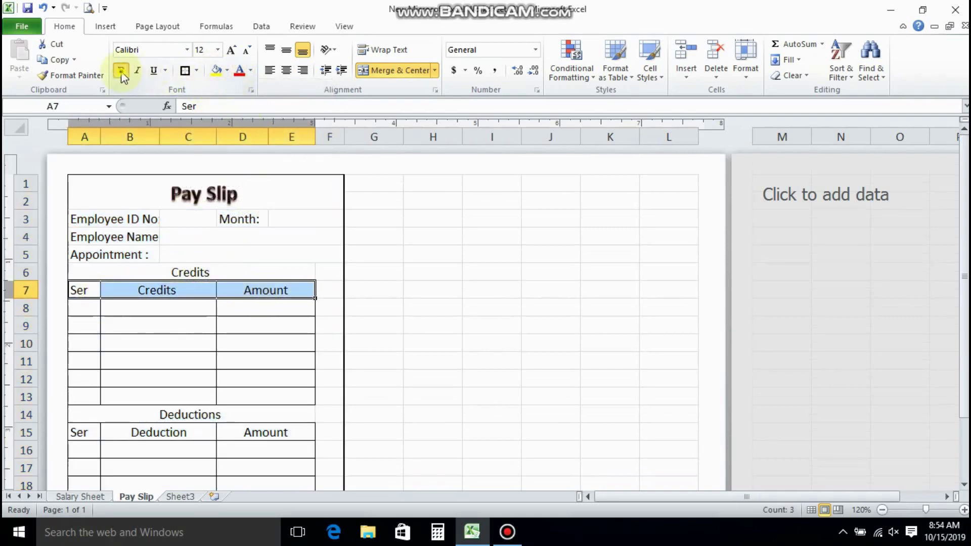
{"action": "left_click", "coordinate": [157, 273]}
{"action": "left_click", "coordinate": [122, 70]}
- Make the Deductions title and its heading row, A14:E15, bold
{"action": "scroll", "coordinate": [96, 369], "scroll_direction": "down", "scroll_amount": 1}
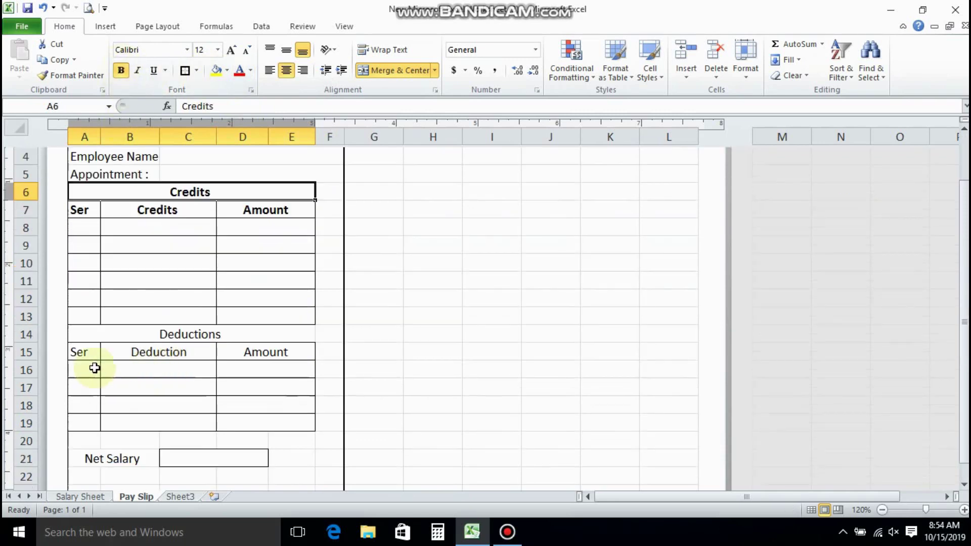
{"action": "left_click_drag", "start_coordinate": [123, 336], "coordinate": [96, 349]}
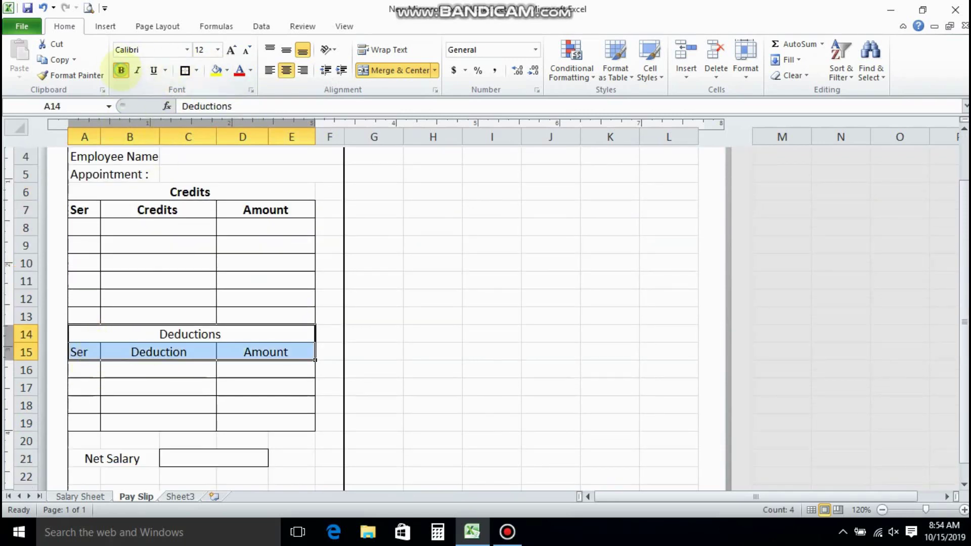
{"action": "left_click", "coordinate": [121, 70]}
{"action": "left_click", "coordinate": [169, 383]}
- Widen column B so the Employee ID No and Employee Name labels fit completely
{"action": "scroll", "coordinate": [194, 315], "scroll_direction": "up", "scroll_amount": 2}
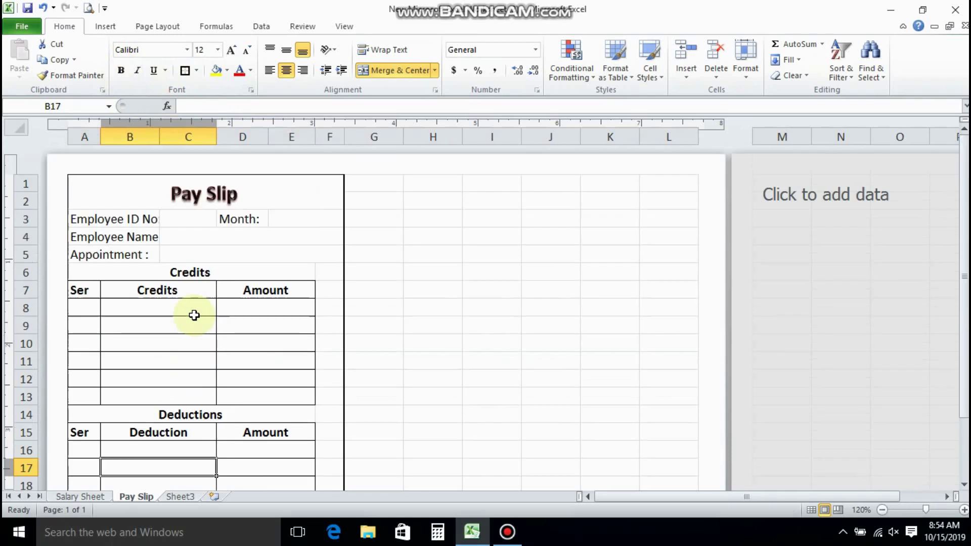
{"action": "left_click_drag", "start_coordinate": [156, 135], "coordinate": [165, 136]}
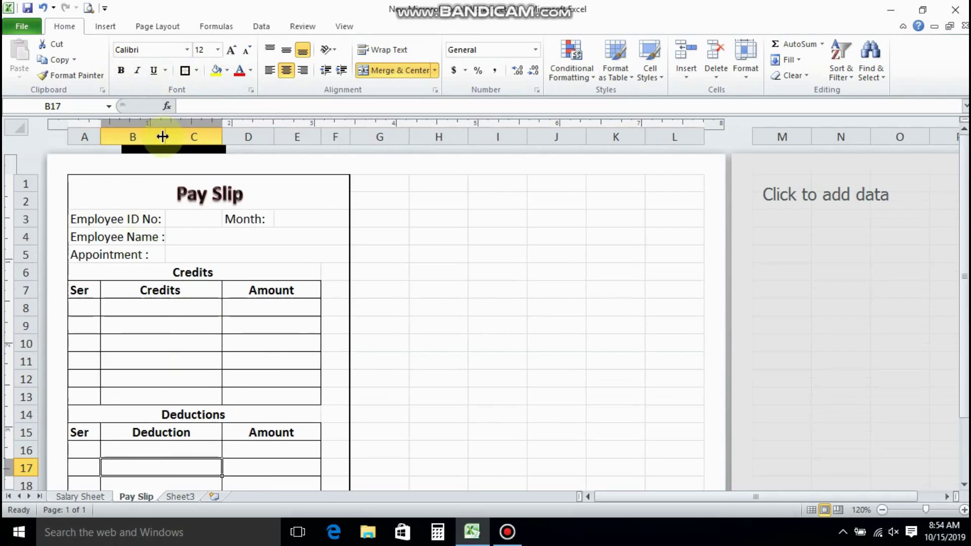
{"action": "left_click", "coordinate": [187, 362]}
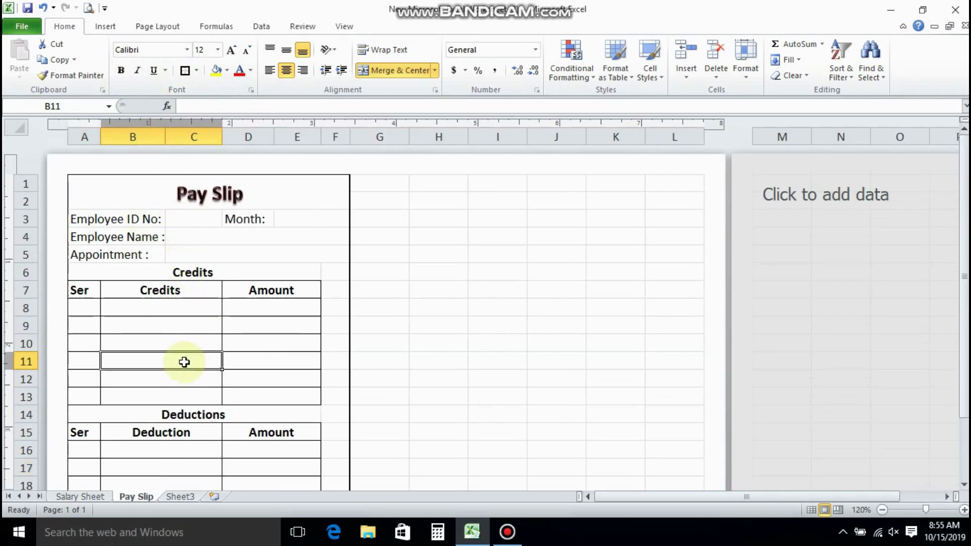
- Link the Employee ID No cell C3 to the first employee's ID with the formula ='Salary Sheet'!A4
{"action": "left_click", "coordinate": [183, 220]}
{"action": "type", "text": "="}
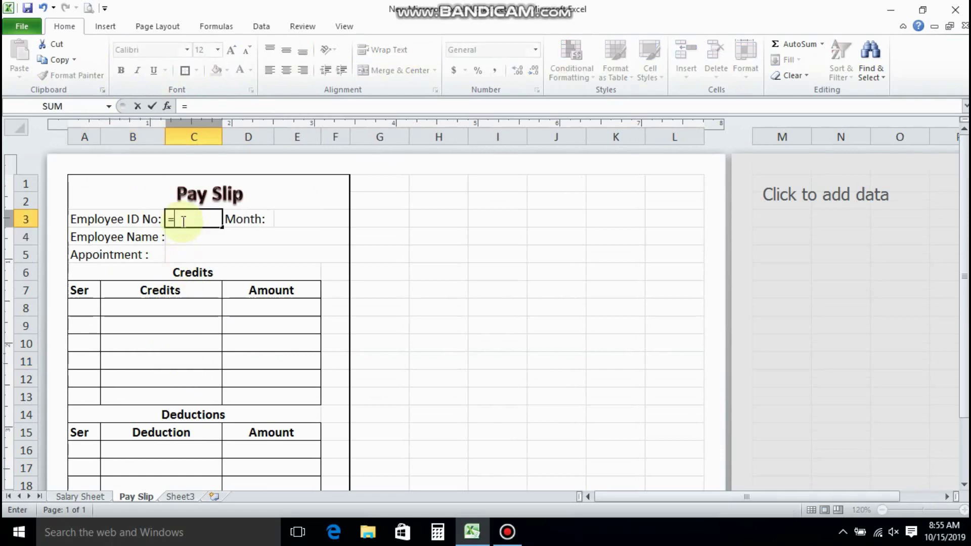
{"action": "left_click", "coordinate": [89, 496]}
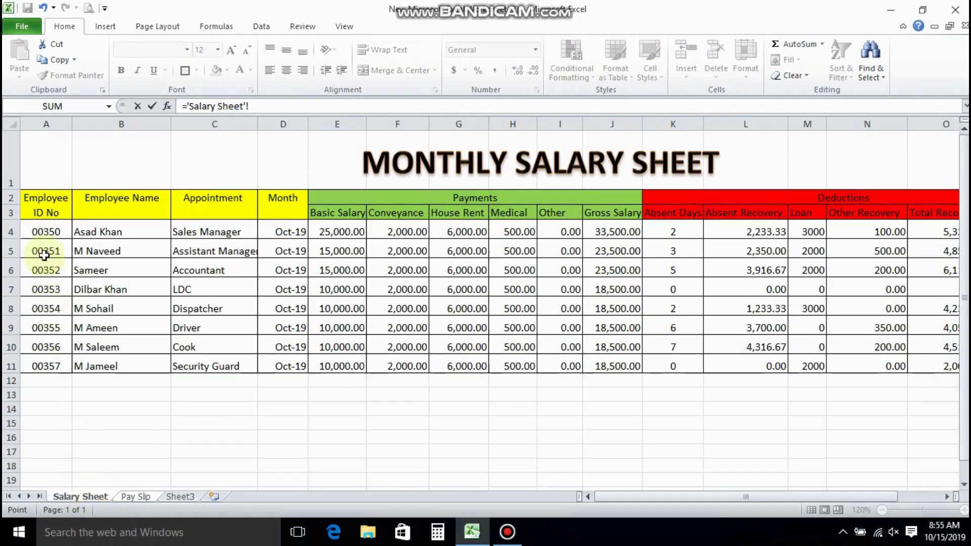
{"action": "key", "text": "Return"}
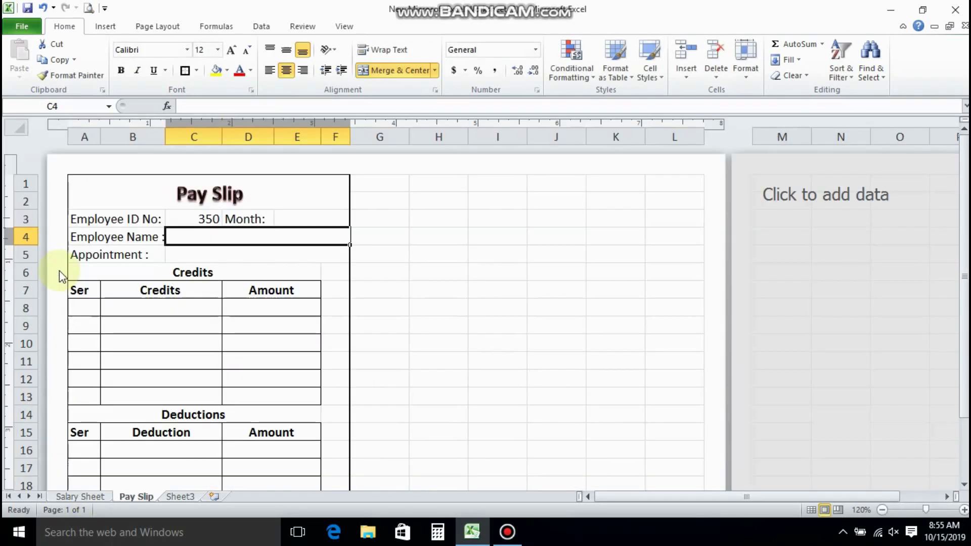
- Apply the Special number format to the employee ID in C3
{"action": "left_click", "coordinate": [191, 218]}
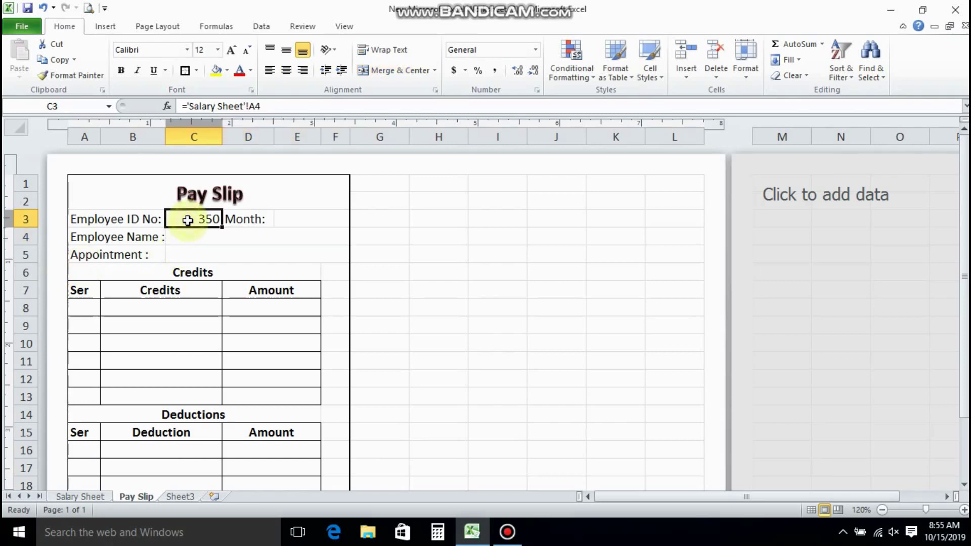
{"action": "right_click", "coordinate": [190, 220]}
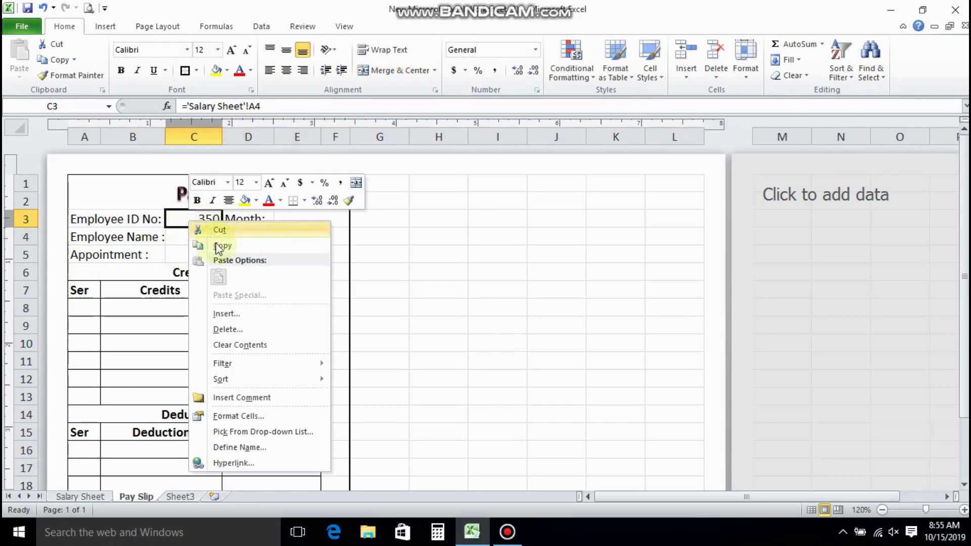
{"action": "left_click", "coordinate": [223, 422]}
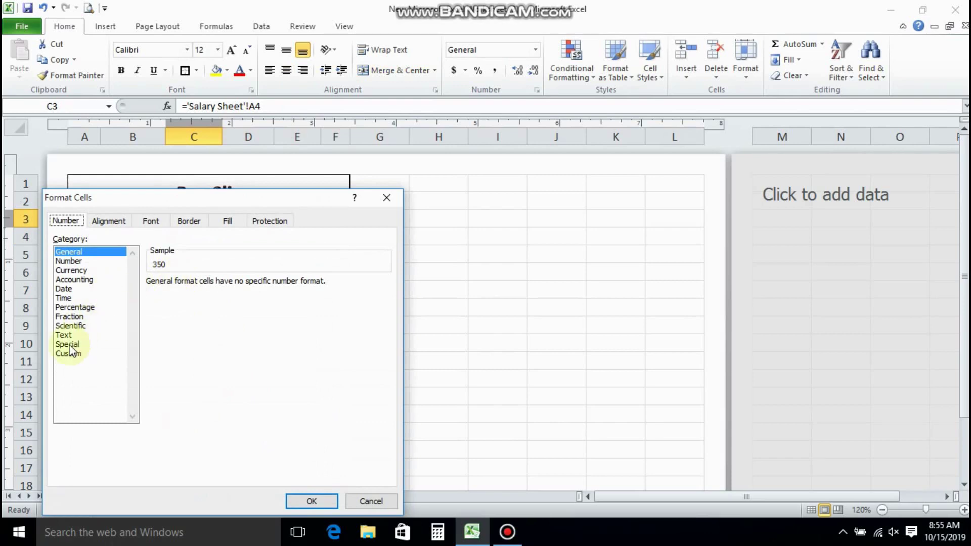
{"action": "left_click", "coordinate": [69, 345]}
{"action": "left_click", "coordinate": [311, 502]}
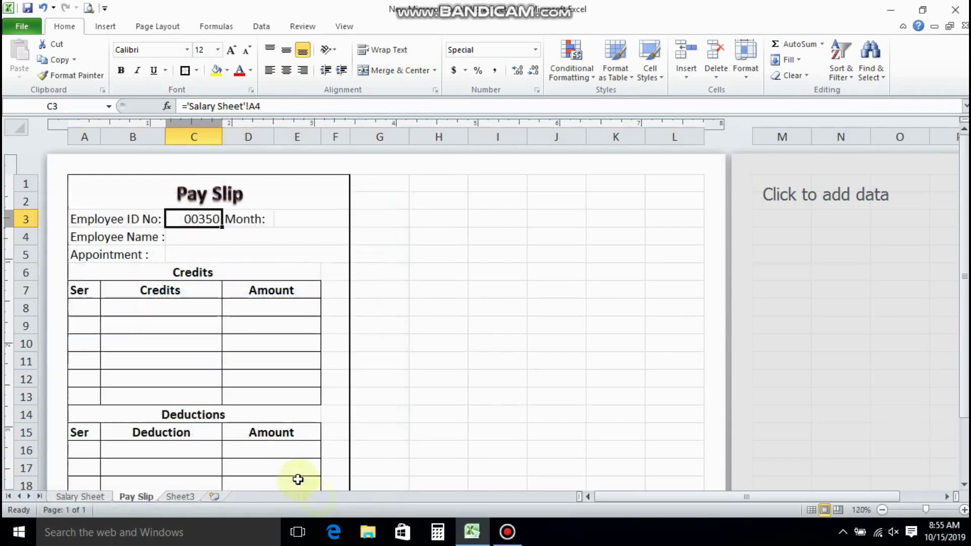
{"action": "left_click", "coordinate": [180, 323]}
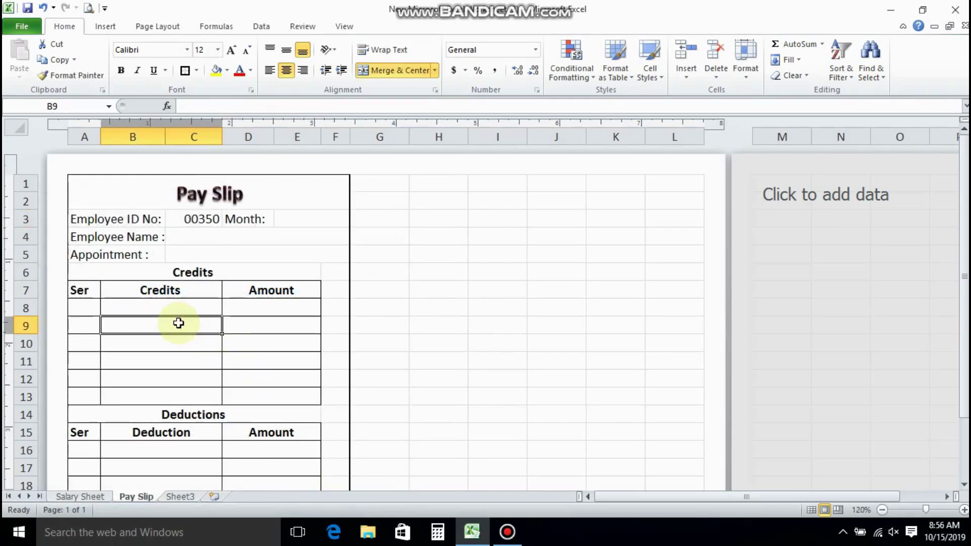
- Make the employee ID in C3 bold, underlined and left-aligned
{"action": "left_click", "coordinate": [183, 218]}
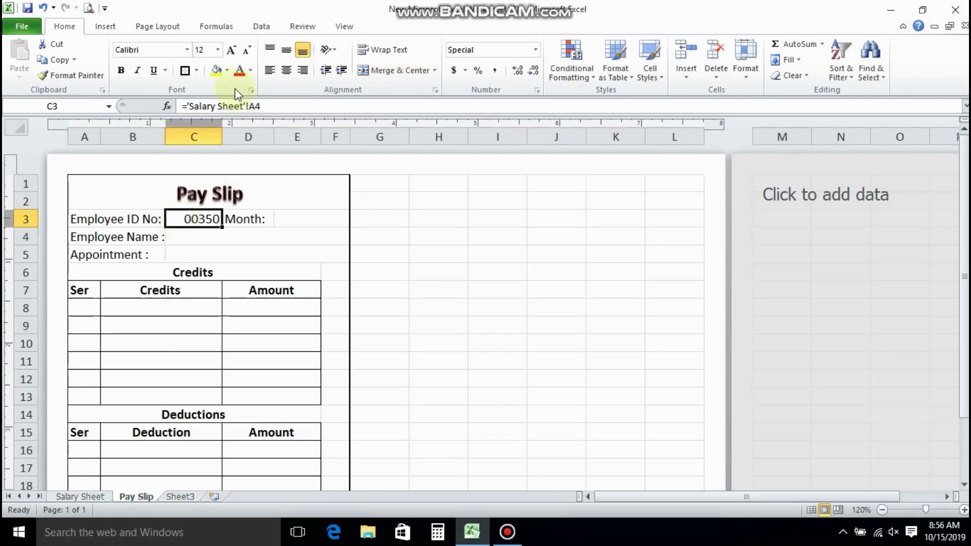
{"action": "left_click", "coordinate": [121, 71]}
{"action": "left_click", "coordinate": [270, 71]}
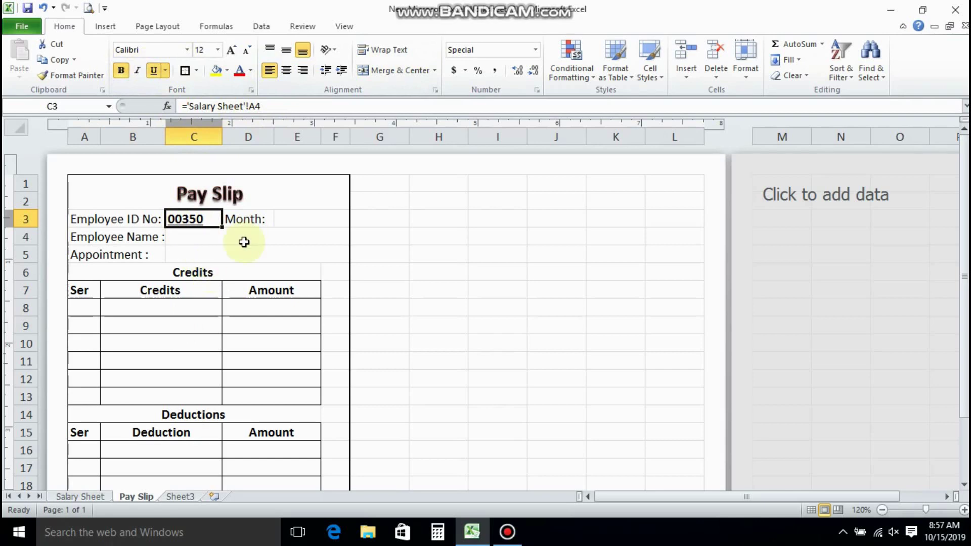
- Search Windows for "scr", open the On-Screen Keyboard and move it lower over the worksheet
{"action": "left_click", "coordinate": [118, 534]}
{"action": "type", "text": "sc"}
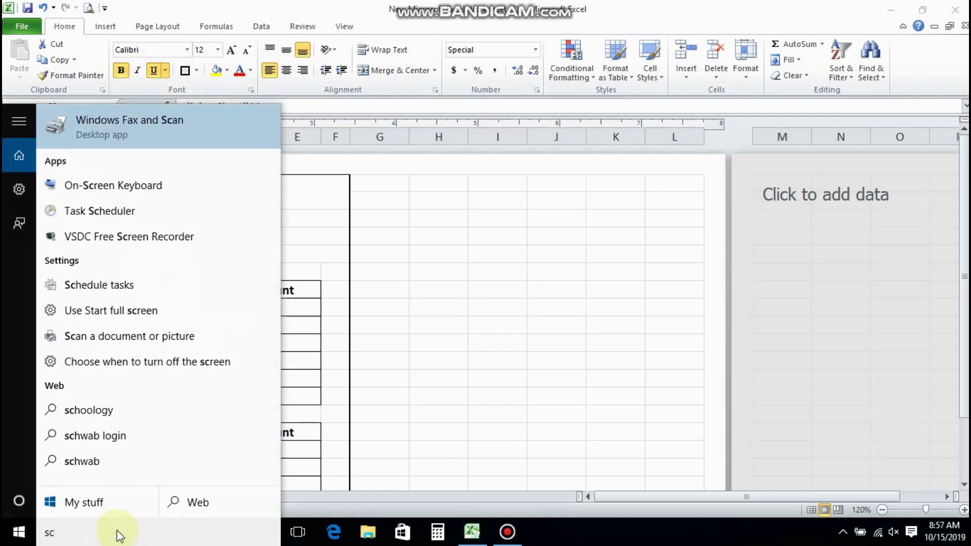
{"action": "type", "text": "r"}
{"action": "left_click", "coordinate": [620, 362]}
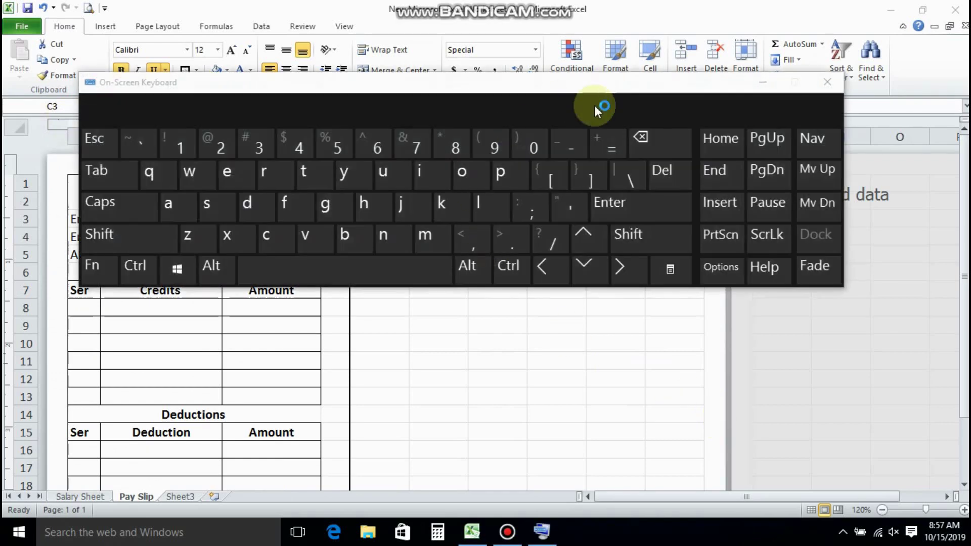
{"action": "left_click_drag", "start_coordinate": [517, 88], "coordinate": [570, 196]}
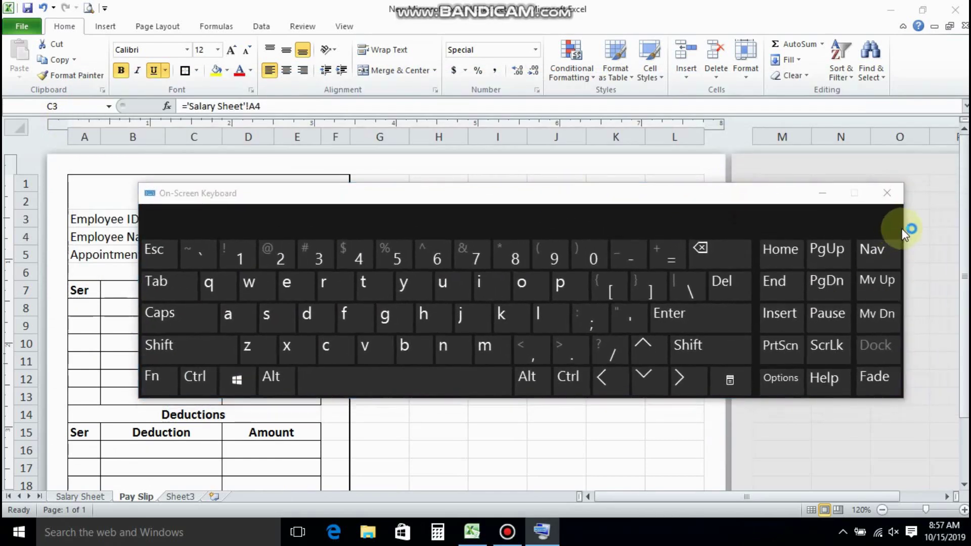
- Shrink the On-Screen Keyboard and move it clear of the pay slip, then link Employee Name cell C4 with ='Salary Sheet'!B4
{"action": "left_click_drag", "start_coordinate": [905, 232], "coordinate": [723, 247]}
{"action": "left_click_drag", "start_coordinate": [516, 195], "coordinate": [731, 215]}
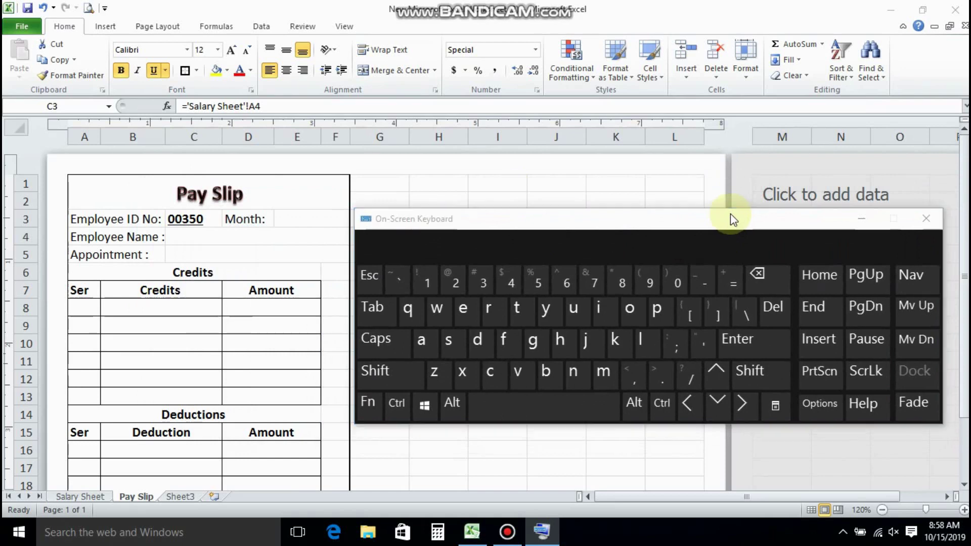
{"action": "left_click", "coordinate": [203, 239]}
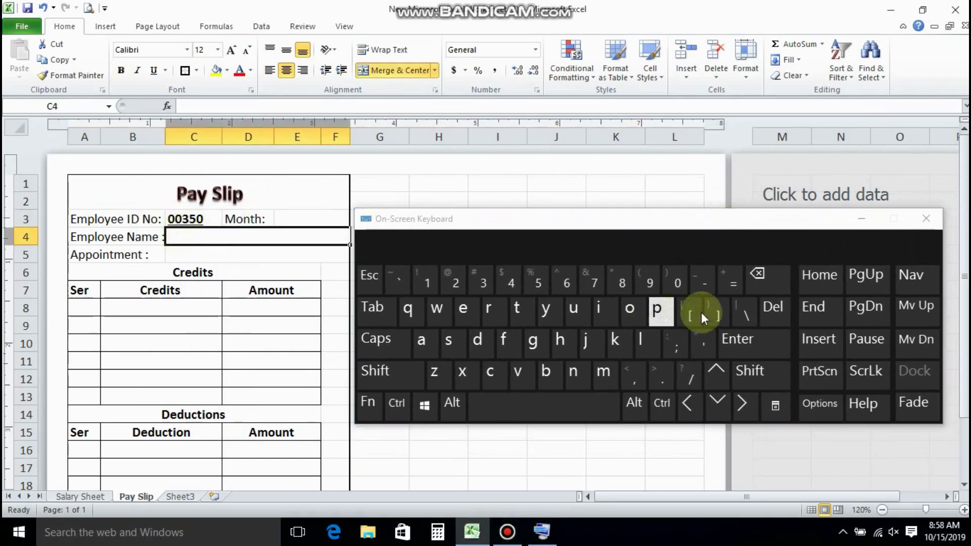
{"action": "left_click", "coordinate": [732, 280]}
{"action": "left_click", "coordinate": [68, 496]}
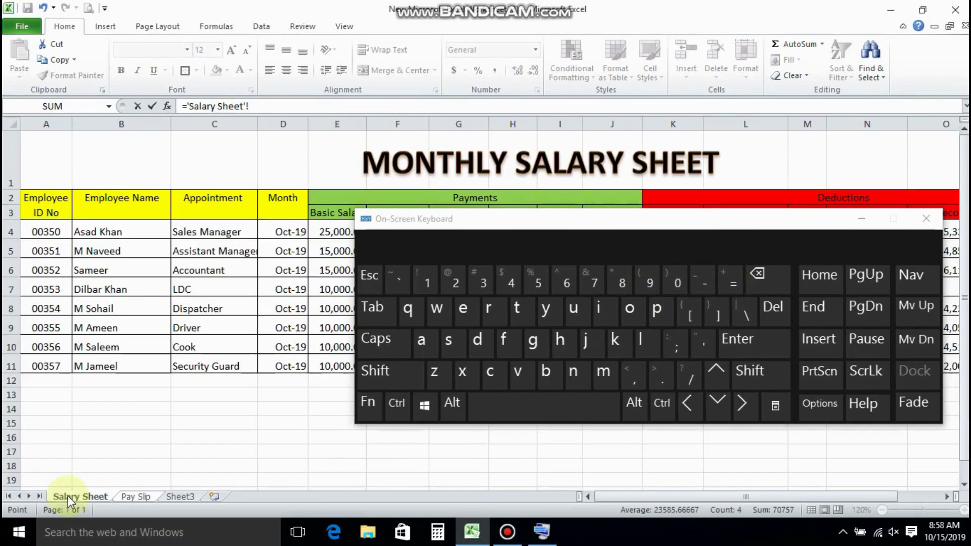
{"action": "left_click", "coordinate": [102, 232]}
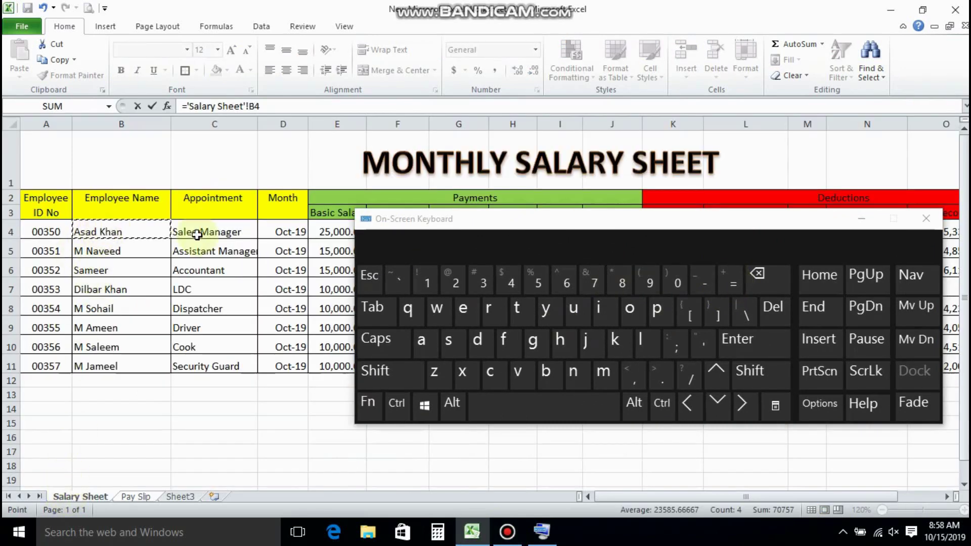
{"action": "left_click", "coordinate": [739, 344]}
- Make the employee name in C4 bold, underlined and left-aligned
{"action": "left_click", "coordinate": [223, 237]}
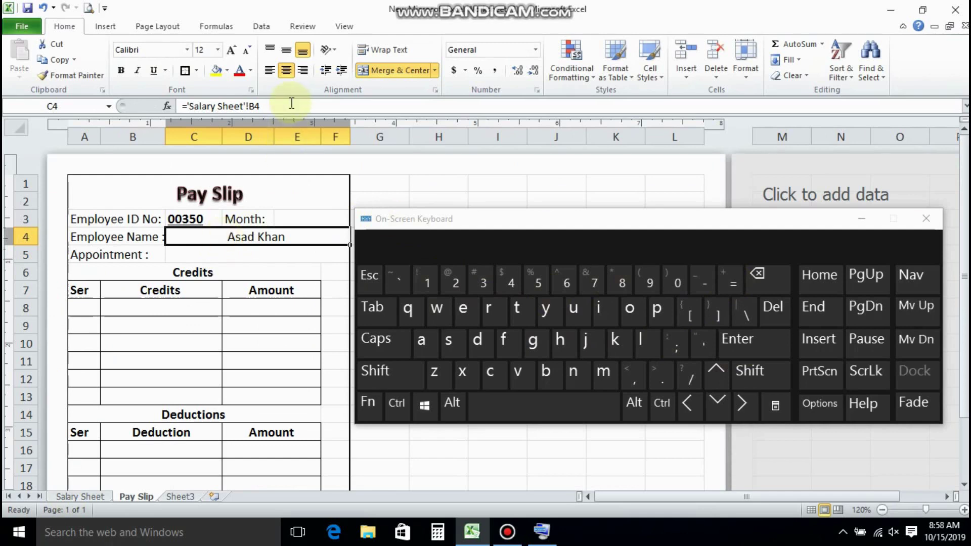
{"action": "left_click", "coordinate": [126, 71]}
{"action": "left_click", "coordinate": [271, 71]}
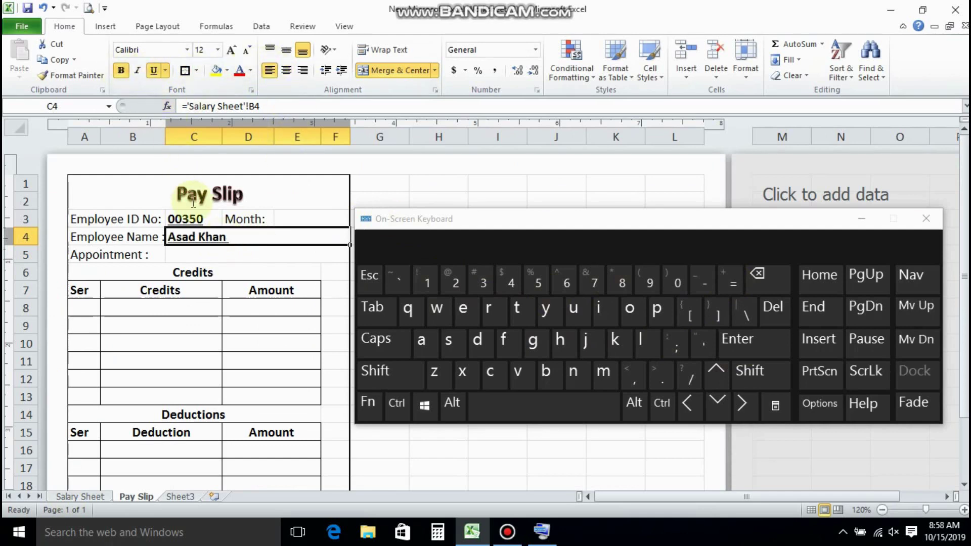
- Link Appointment cell C5 with the formula ='Salary Sheet'!C4 and make it bold, underlined and left-aligned
{"action": "left_click", "coordinate": [183, 257]}
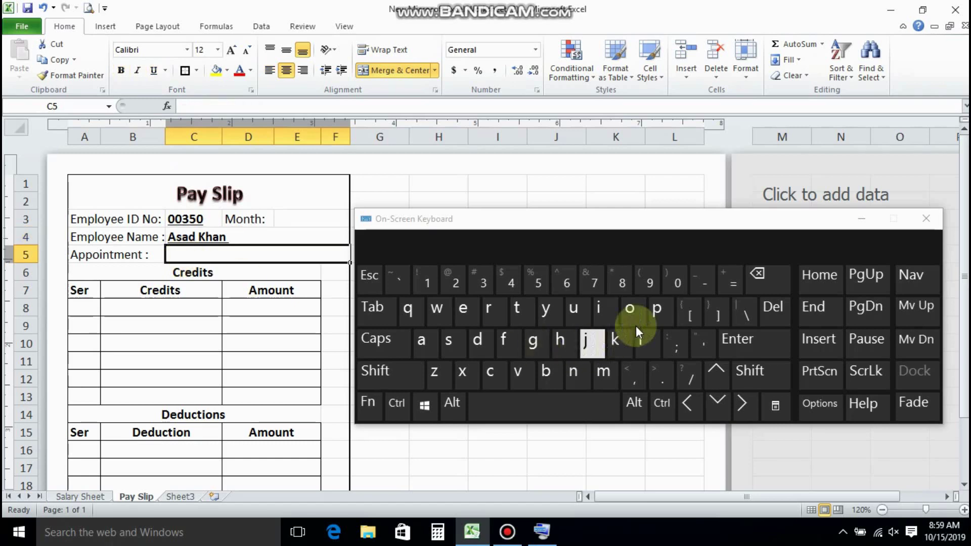
{"action": "left_click", "coordinate": [730, 282]}
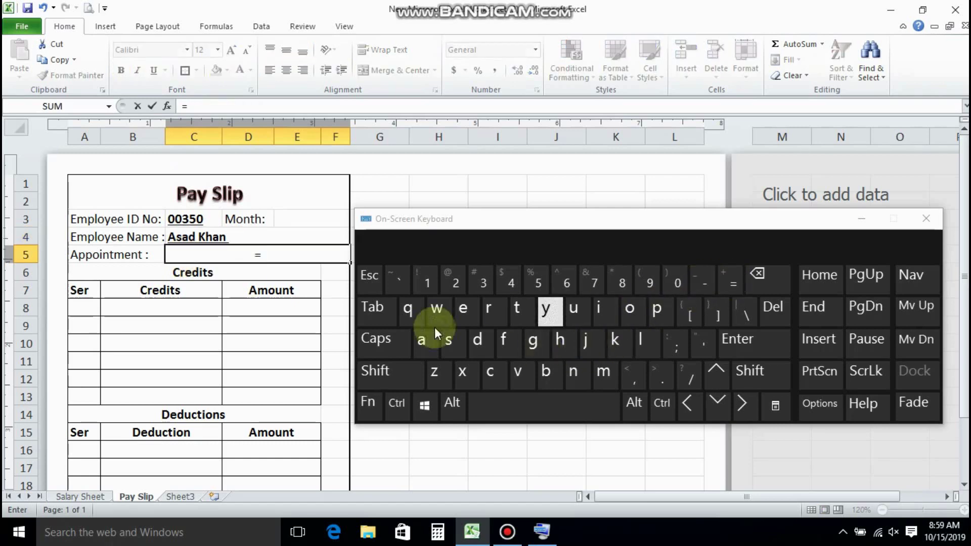
{"action": "left_click", "coordinate": [80, 497]}
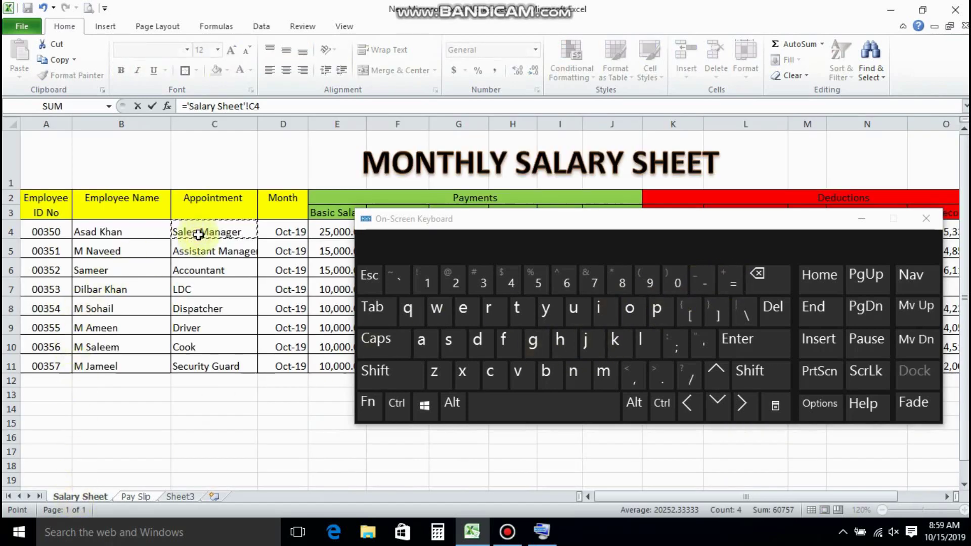
{"action": "left_click", "coordinate": [738, 339]}
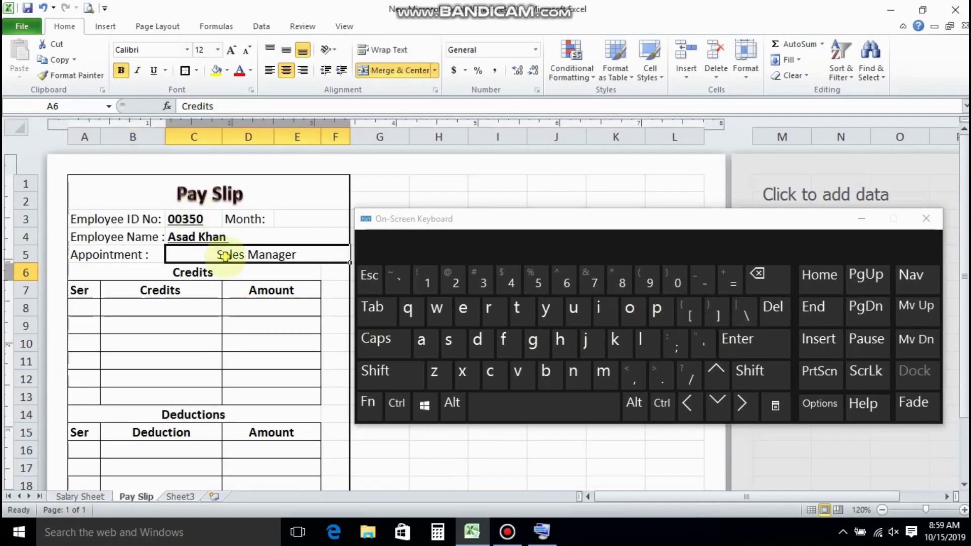
{"action": "left_click", "coordinate": [225, 257]}
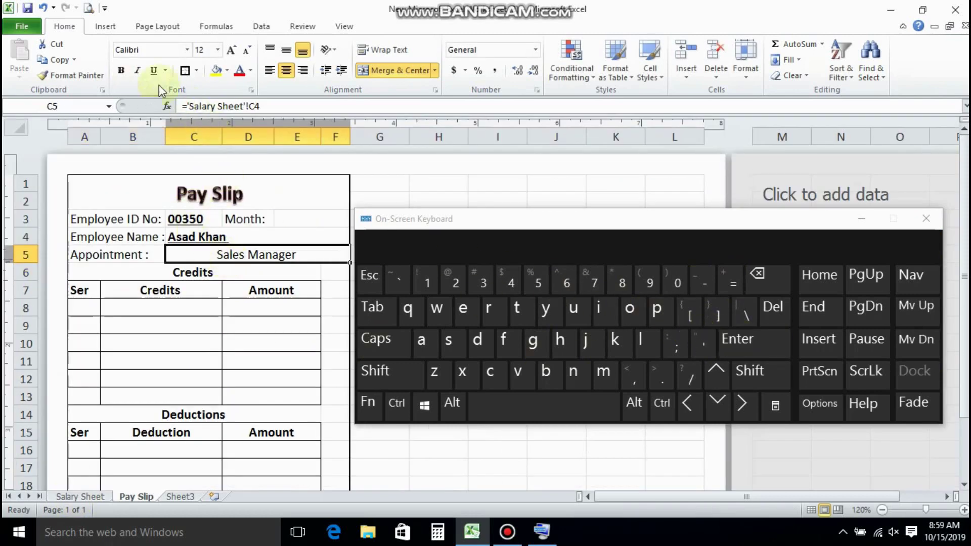
{"action": "left_click", "coordinate": [268, 72]}
- Link Month cell E3 to the first employee's month with the formula ='Salary Sheet'!D4
{"action": "left_click", "coordinate": [283, 218]}
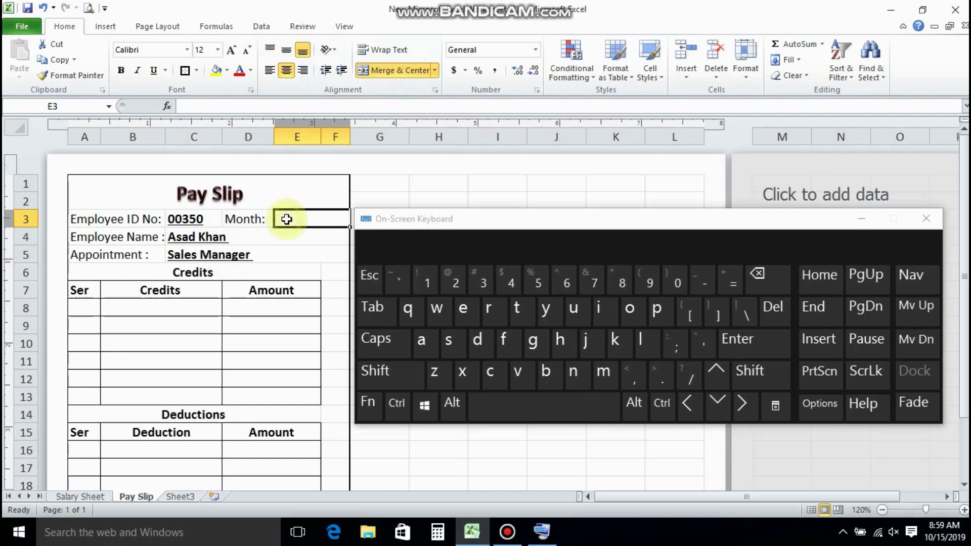
{"action": "left_click", "coordinate": [732, 286]}
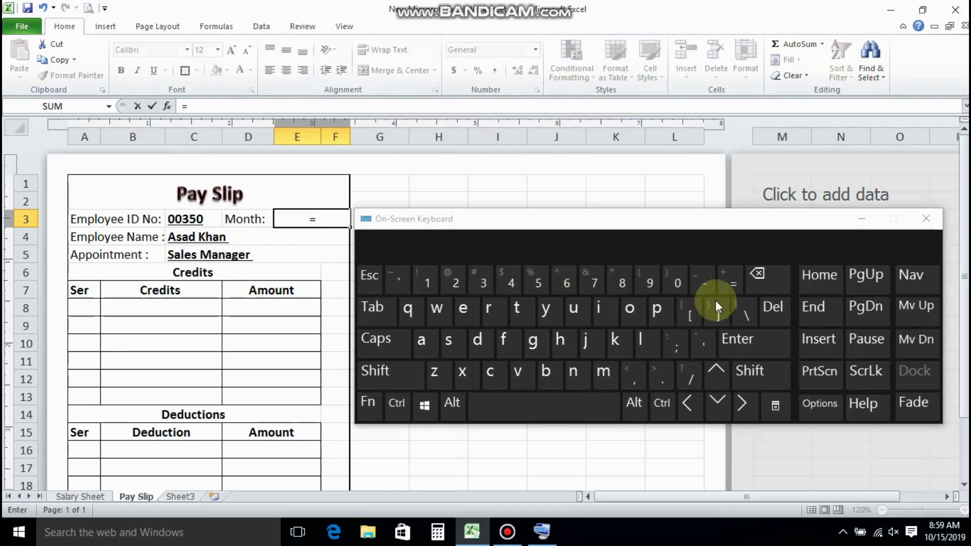
{"action": "left_click", "coordinate": [74, 498]}
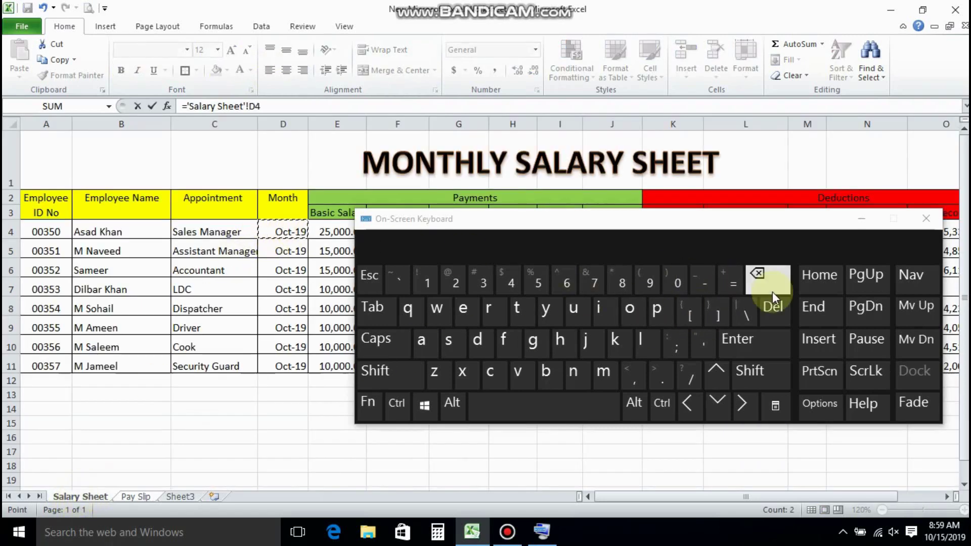
{"action": "left_click", "coordinate": [741, 343]}
- Make the month in E3 bold, underlined and left-aligned
{"action": "left_click", "coordinate": [314, 223]}
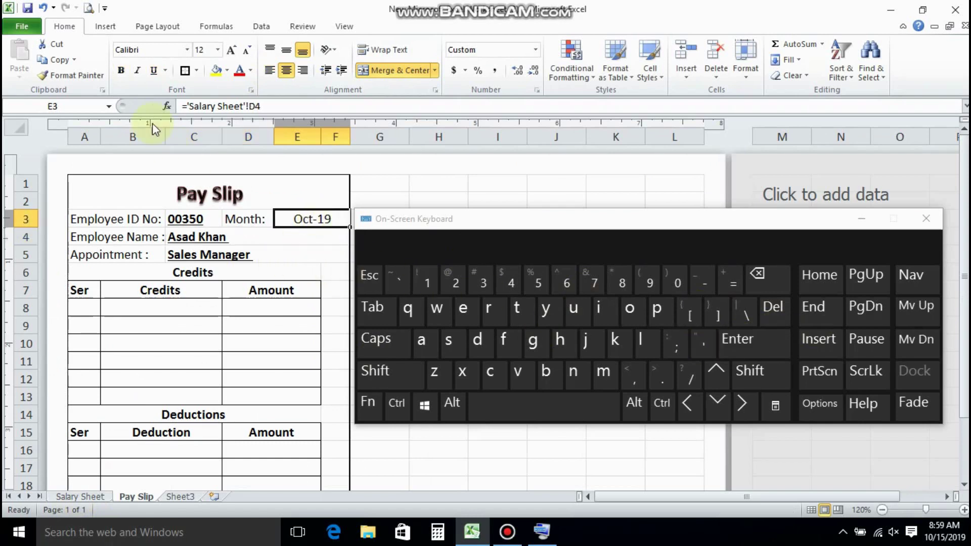
{"action": "left_click", "coordinate": [121, 71]}
{"action": "left_click", "coordinate": [153, 70]}
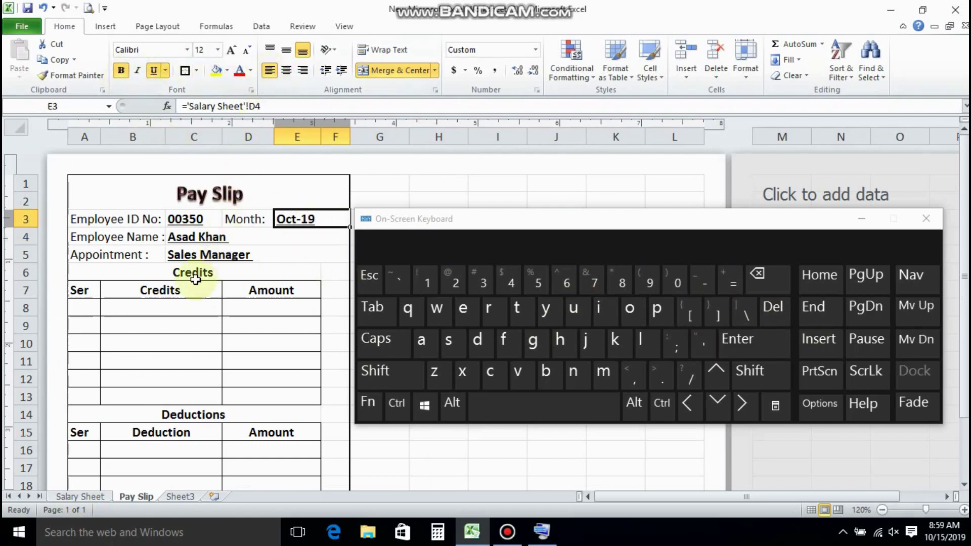
- Number the Ser column of the Credits table 1 to 6 in A8:A13 and centre the numbers
{"action": "left_click", "coordinate": [86, 311]}
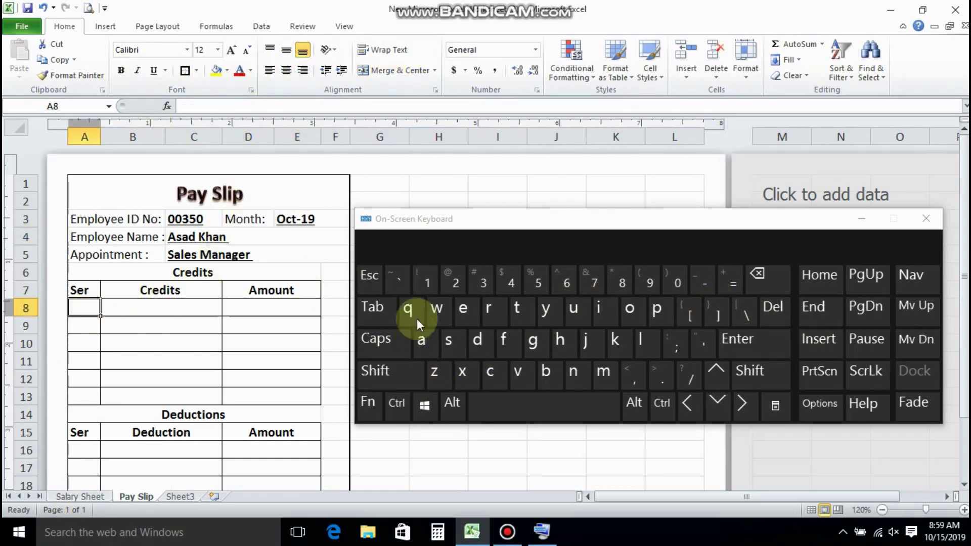
{"action": "left_click", "coordinate": [427, 283]}
{"action": "left_click", "coordinate": [94, 325]}
{"action": "left_click", "coordinate": [454, 281]}
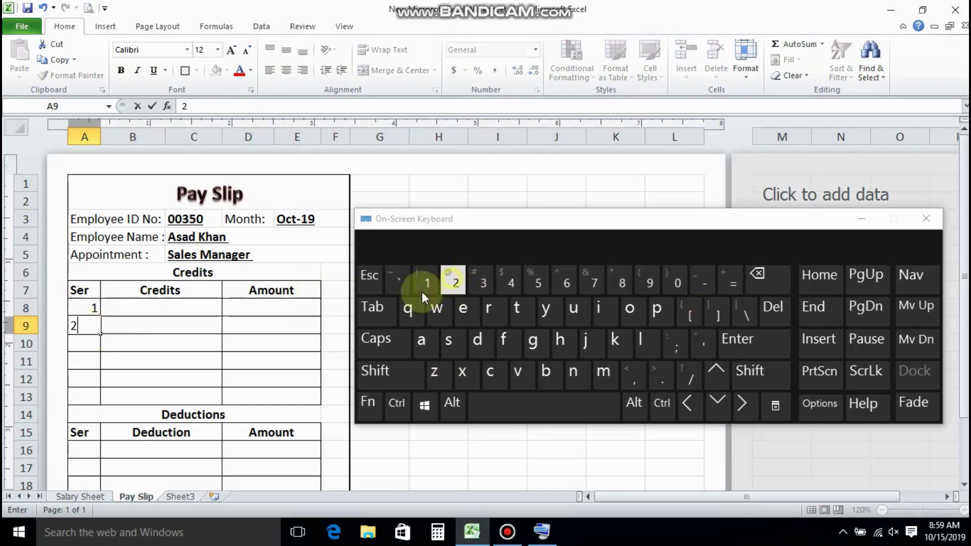
{"action": "left_click_drag", "start_coordinate": [91, 307], "coordinate": [98, 401]}
{"action": "left_click", "coordinate": [287, 72]}
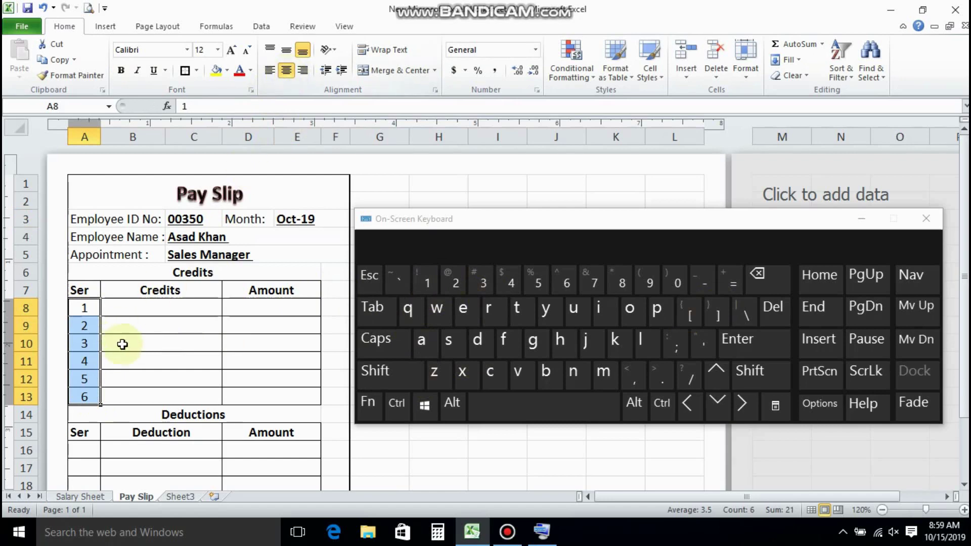
- Fill the Ser column of the Deductions table, A16:A19, with centred serial numbers starting from 1
{"action": "left_click", "coordinate": [126, 310]}
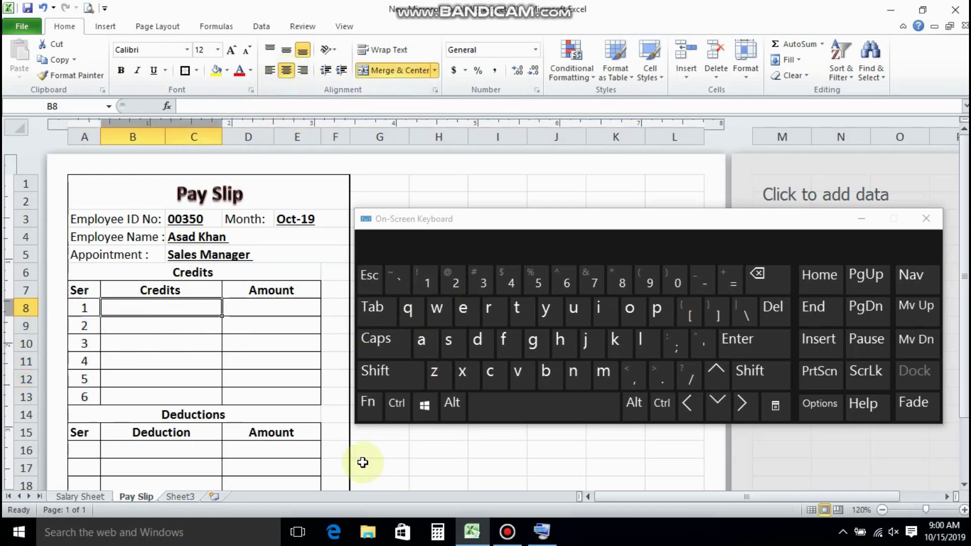
{"action": "left_click", "coordinate": [137, 329]}
{"action": "scroll", "coordinate": [129, 345], "scroll_direction": "down", "scroll_amount": 2}
{"action": "left_click", "coordinate": [81, 368]}
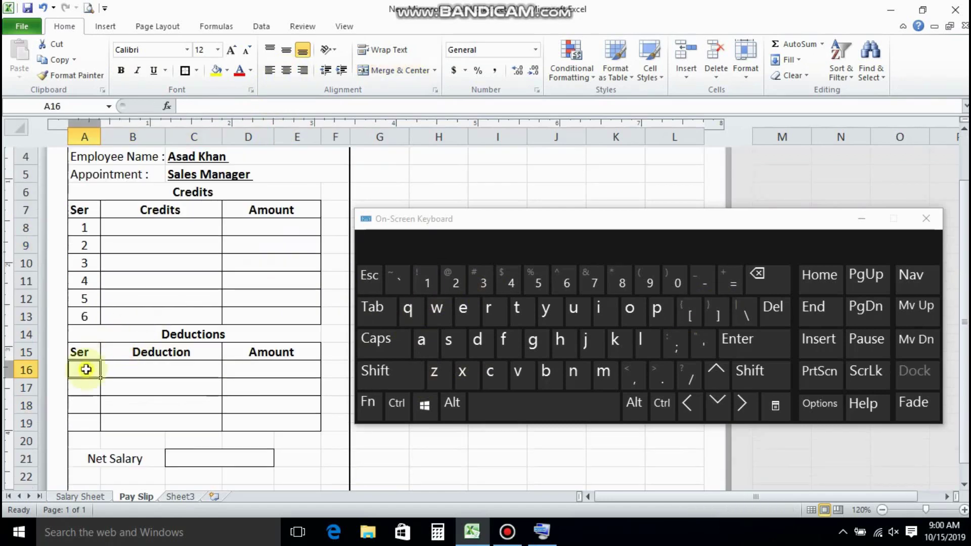
{"action": "left_click", "coordinate": [427, 279]}
{"action": "left_click", "coordinate": [91, 391]}
{"action": "left_click", "coordinate": [450, 281]}
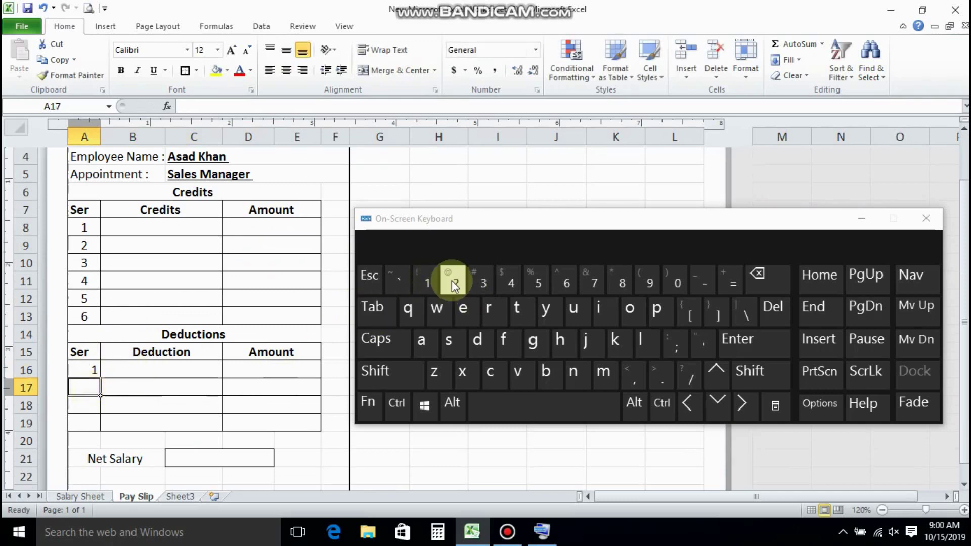
{"action": "left_click_drag", "start_coordinate": [86, 371], "coordinate": [98, 429]}
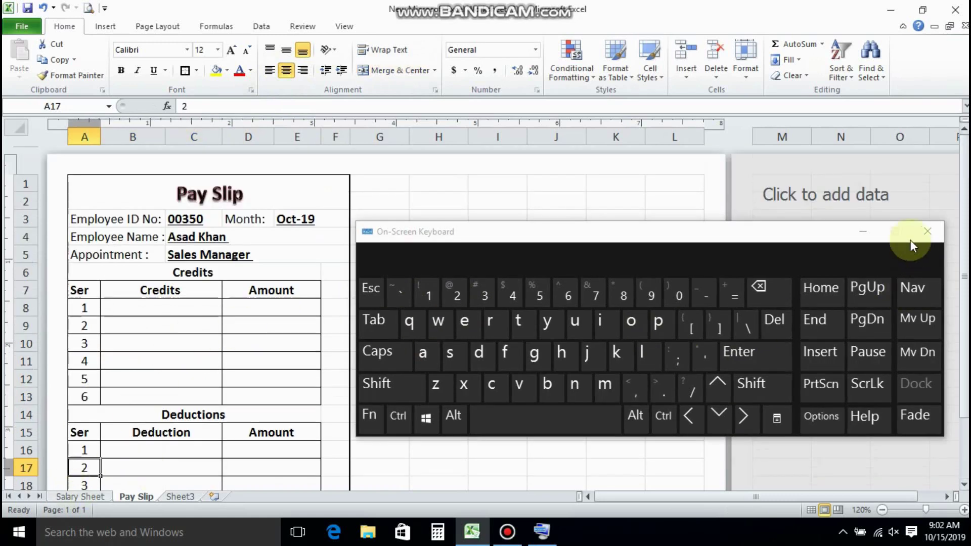
- Link the first credit name in B8 to the Basic Salary heading with the formula ='Salary Sheet'!E3
{"action": "left_click", "coordinate": [927, 231]}
{"action": "left_click", "coordinate": [154, 312]}
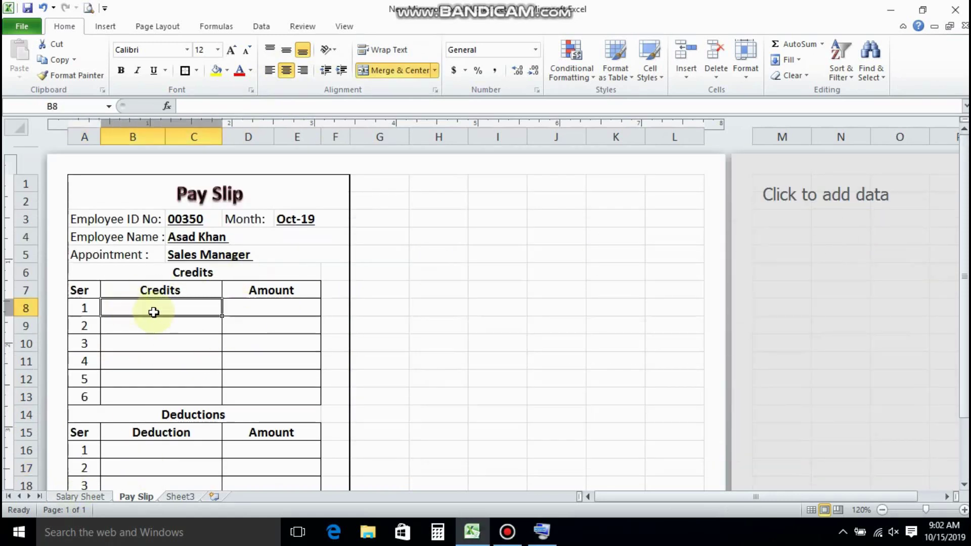
{"action": "left_click", "coordinate": [541, 531]}
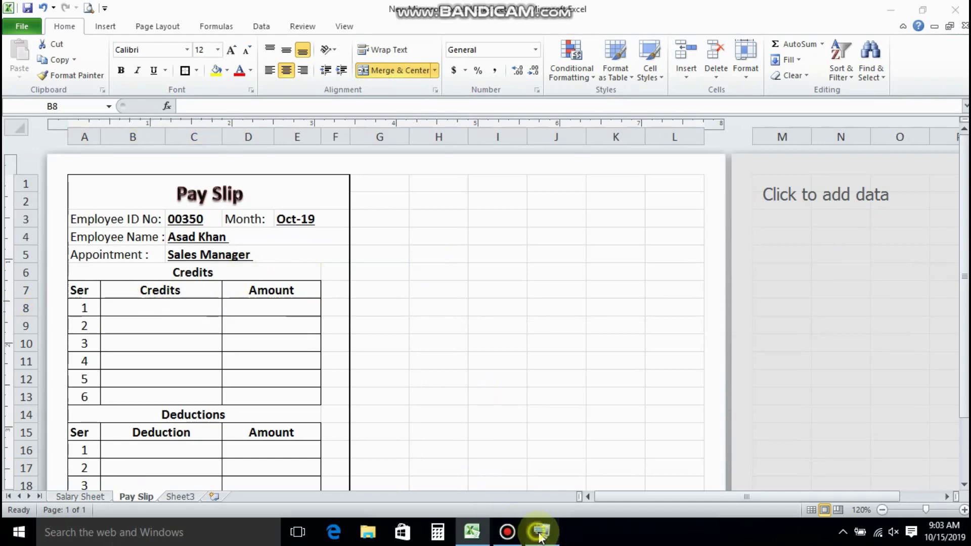
{"action": "left_click", "coordinate": [736, 296]}
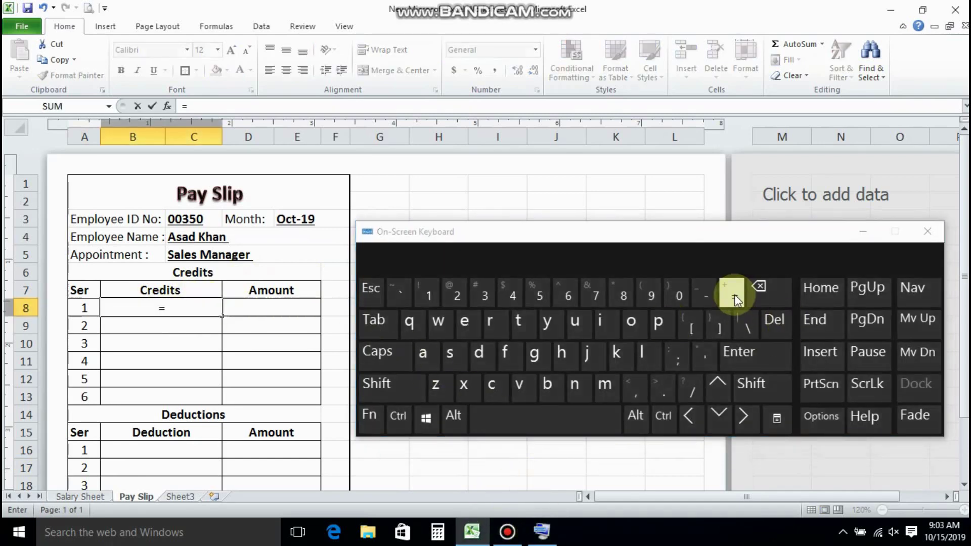
{"action": "left_click", "coordinate": [80, 497]}
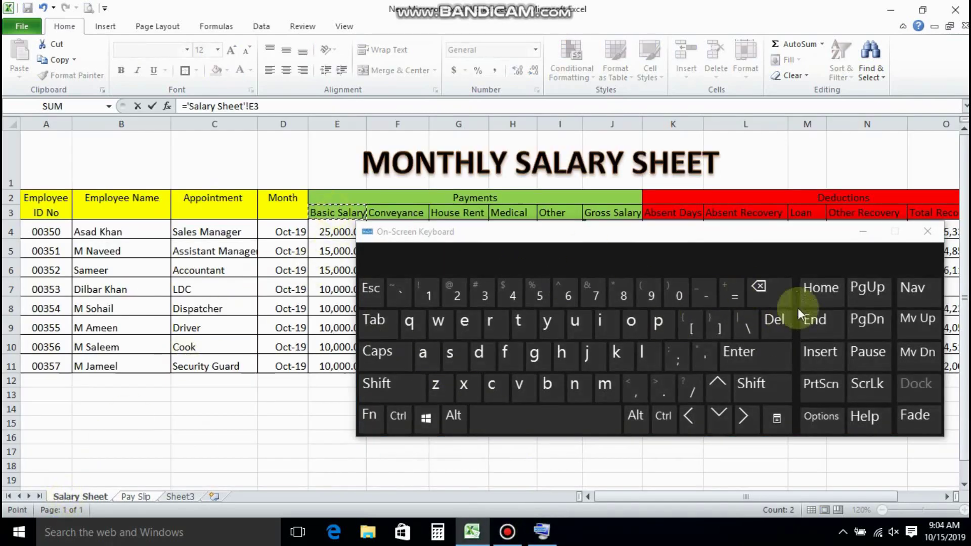
{"action": "left_click", "coordinate": [759, 350]}
- Link credit names B9 and B10 to the Conveyance and House Rent headings, F3 and G3 on the Salary Sheet
{"action": "left_click", "coordinate": [735, 294]}
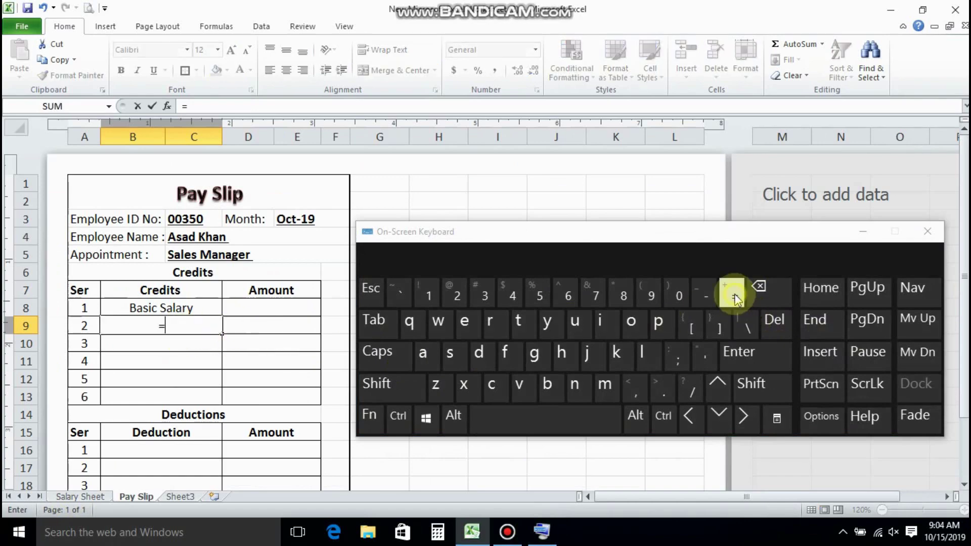
{"action": "left_click", "coordinate": [88, 497]}
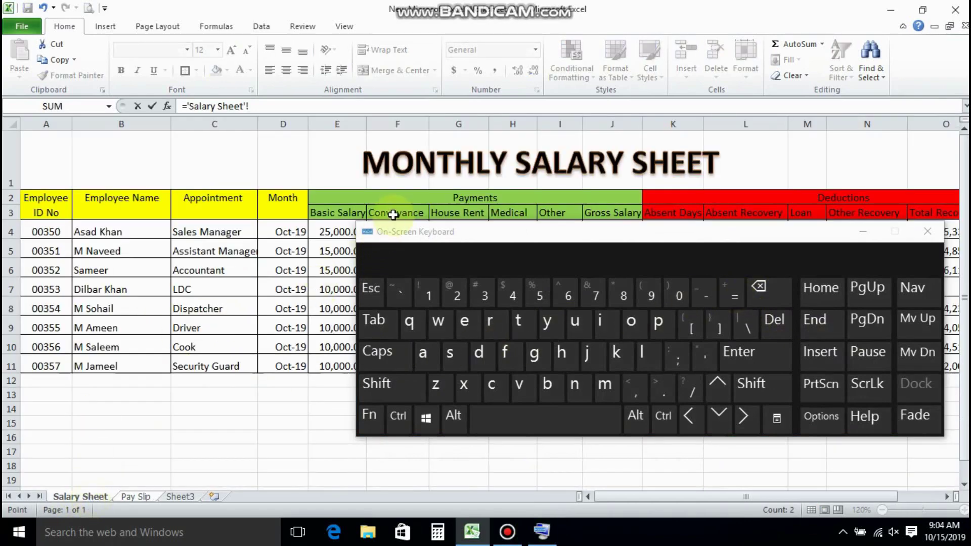
{"action": "left_click", "coordinate": [741, 354]}
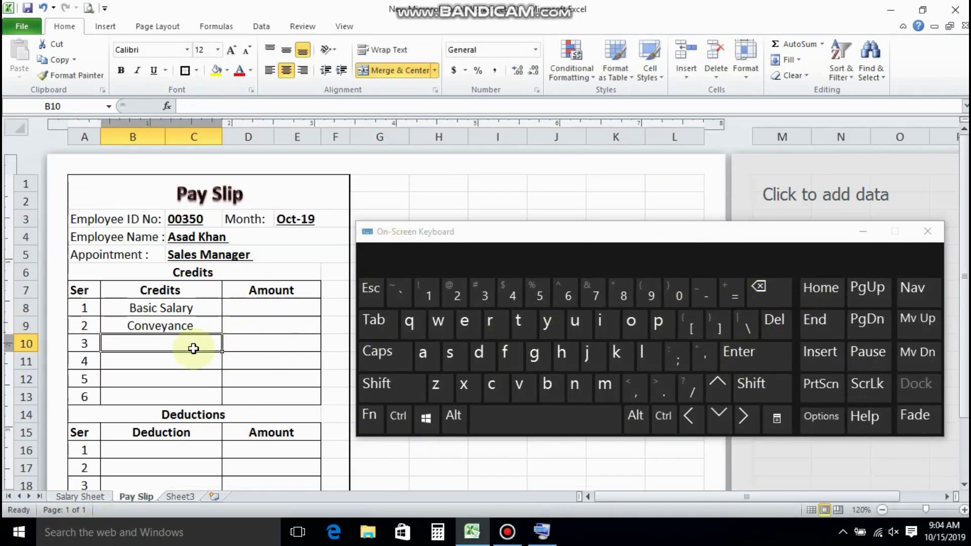
{"action": "left_click", "coordinate": [731, 295]}
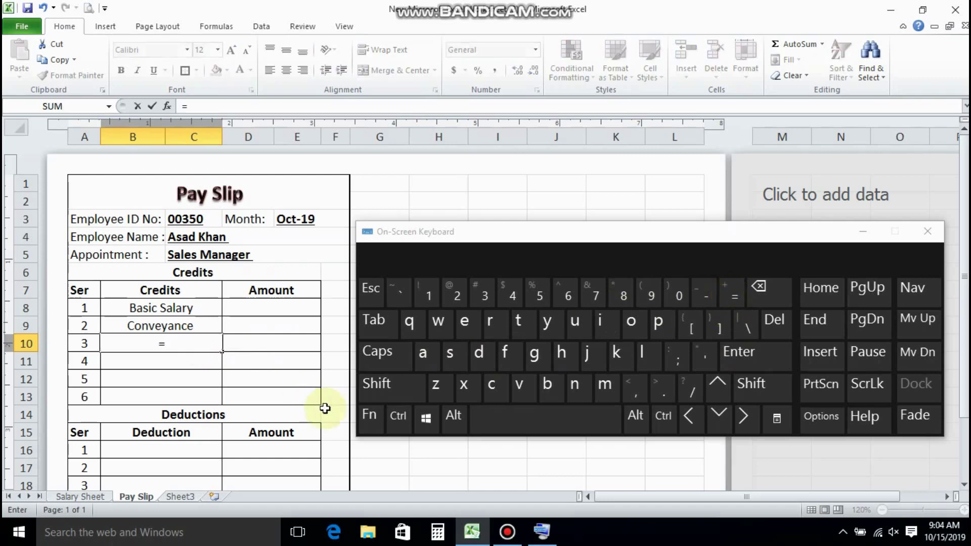
{"action": "left_click", "coordinate": [84, 498]}
{"action": "left_click", "coordinate": [465, 214]}
{"action": "left_click", "coordinate": [742, 354]}
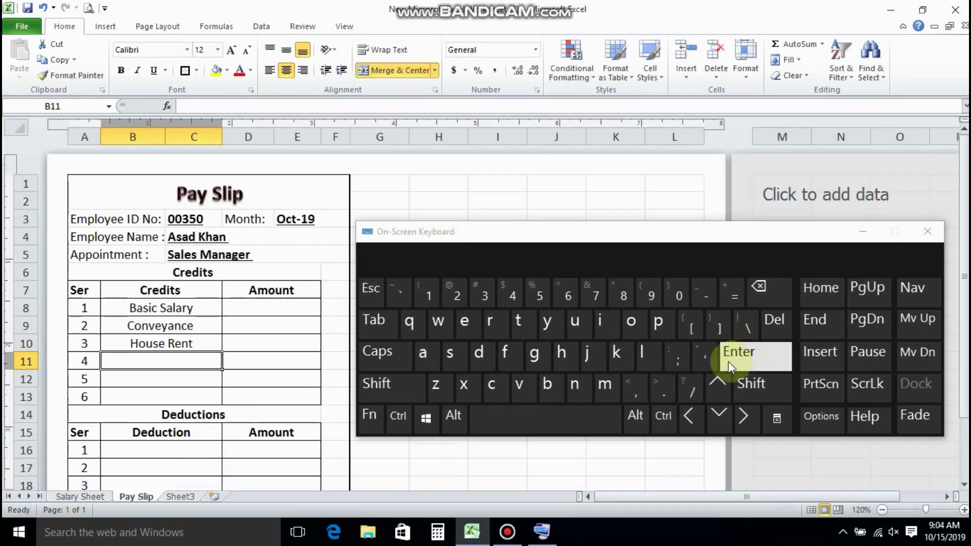
- Link credit names B11 and B12 to the Medical and Other headings, H3 and I3 on the Salary Sheet
{"action": "left_click", "coordinate": [732, 295]}
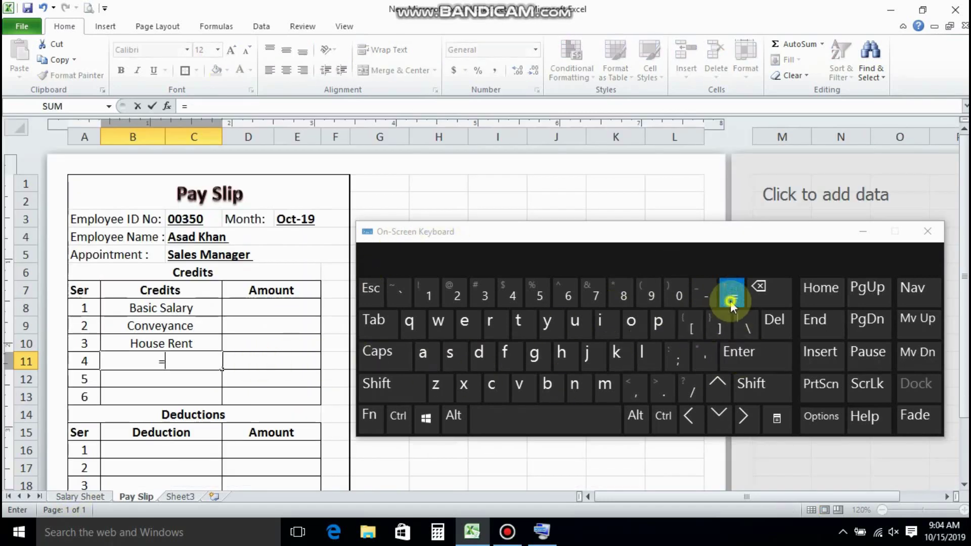
{"action": "left_click", "coordinate": [71, 498]}
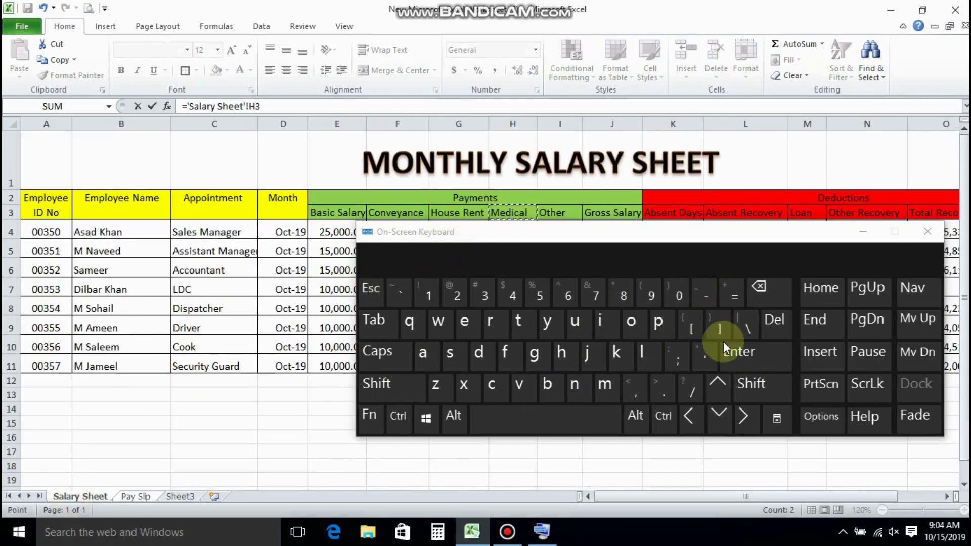
{"action": "left_click", "coordinate": [724, 341]}
{"action": "left_click", "coordinate": [736, 297]}
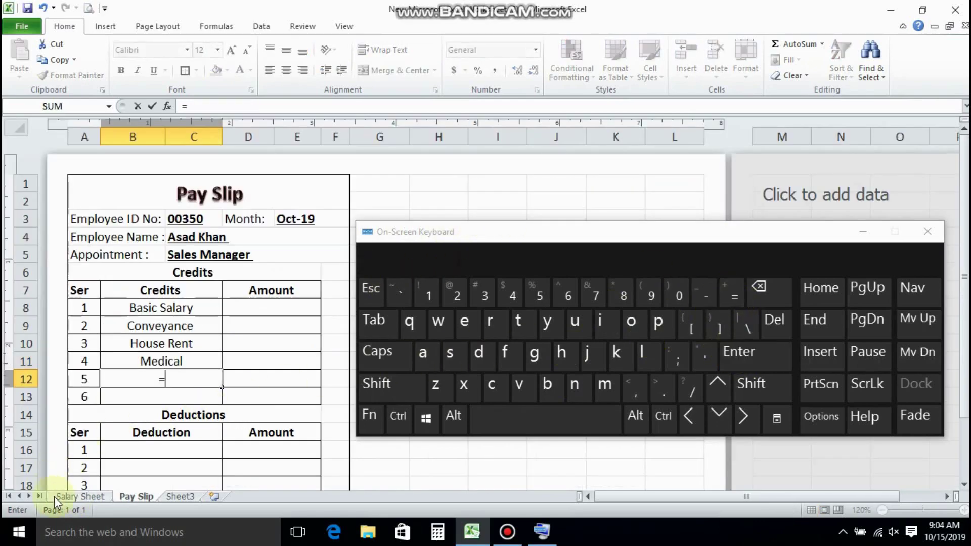
{"action": "left_click", "coordinate": [55, 497]}
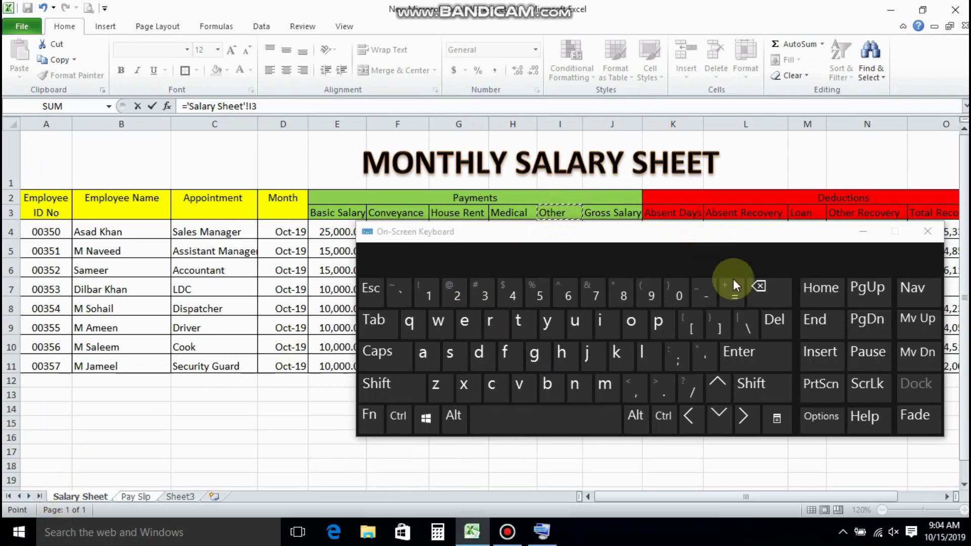
{"action": "left_click", "coordinate": [769, 360]}
- Link the sixth credit name in B13 to the Gross Salary heading with the formula ='Salary Sheet'!J3
{"action": "left_click", "coordinate": [736, 293]}
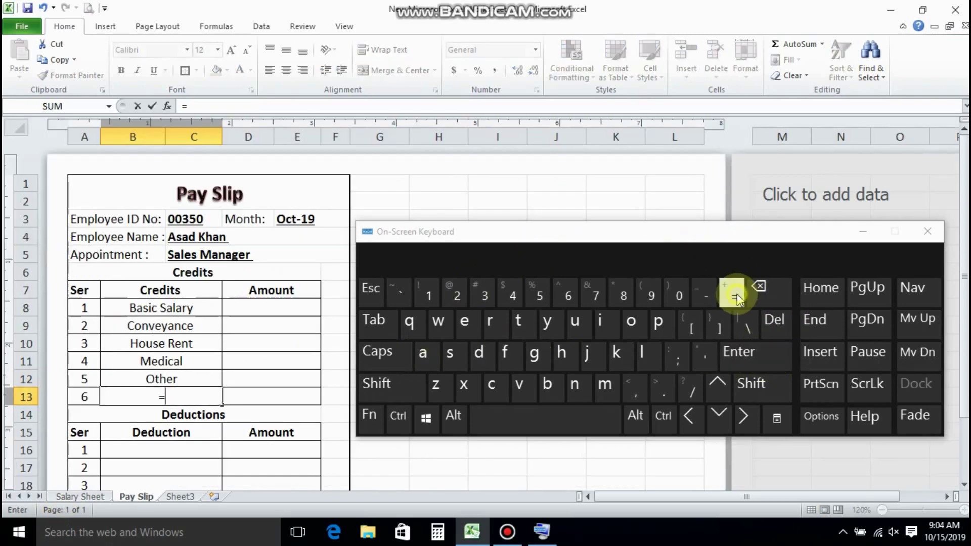
{"action": "left_click", "coordinate": [61, 497]}
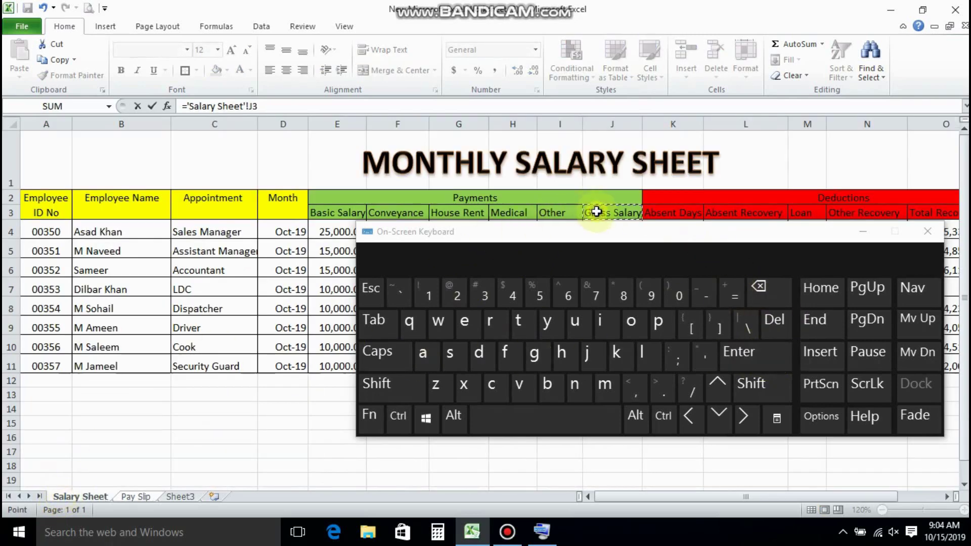
{"action": "left_click", "coordinate": [742, 355]}
- Link the Basic Salary amount in D8 to the first employee's basic salary, cell E4 on the Salary Sheet
{"action": "left_click", "coordinate": [278, 317]}
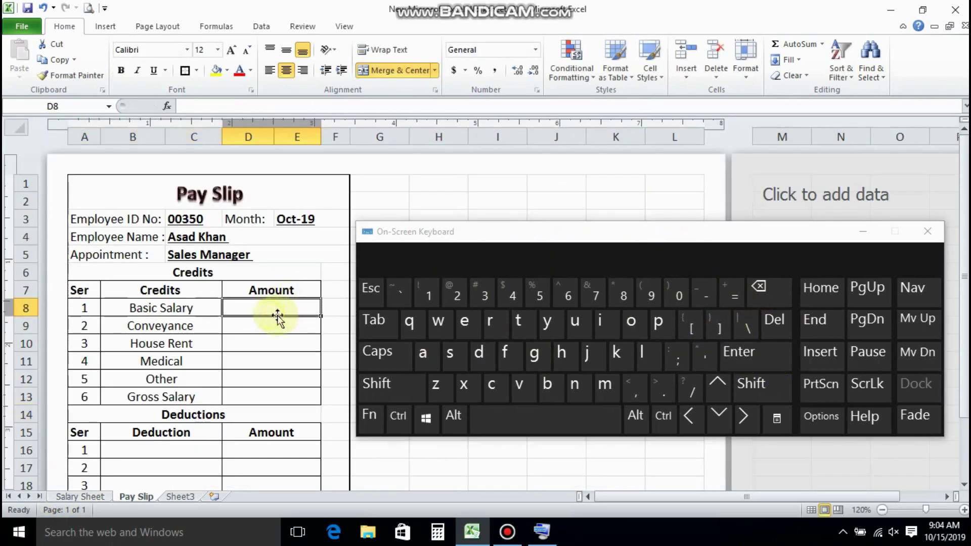
{"action": "left_click", "coordinate": [731, 295]}
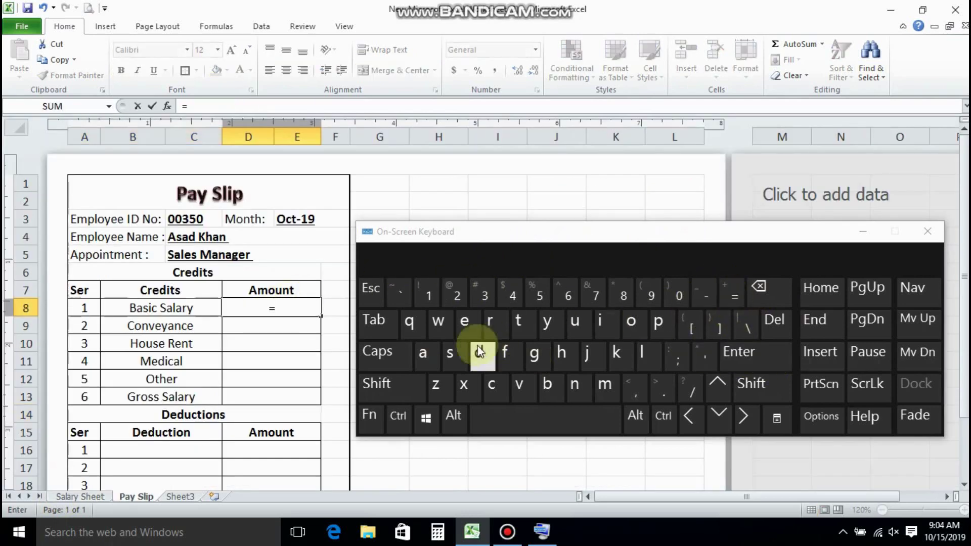
{"action": "left_click", "coordinate": [77, 497]}
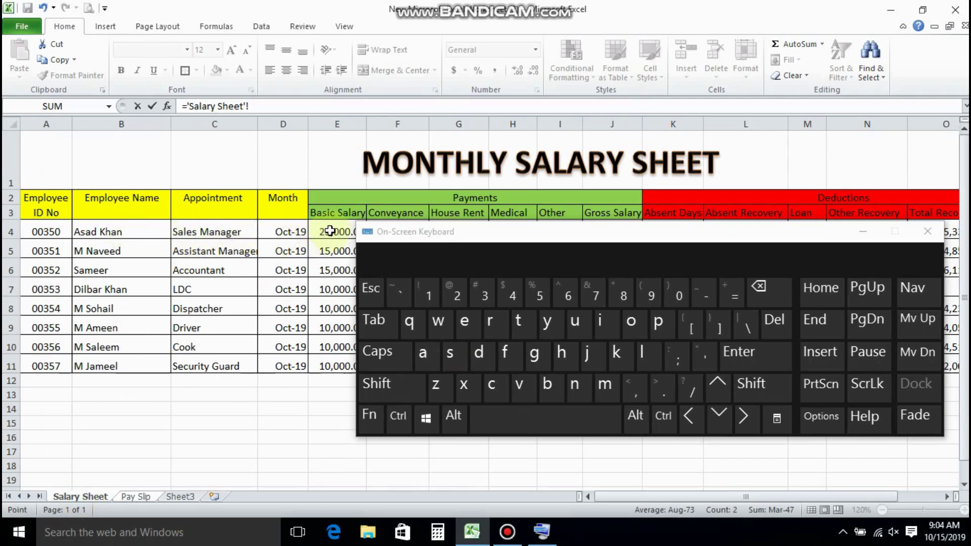
{"action": "left_click", "coordinate": [753, 359]}
- Link the Conveyance amount in D9 to the first employee's conveyance with the formula ='Salary Sheet'!F4
{"action": "left_click", "coordinate": [304, 328]}
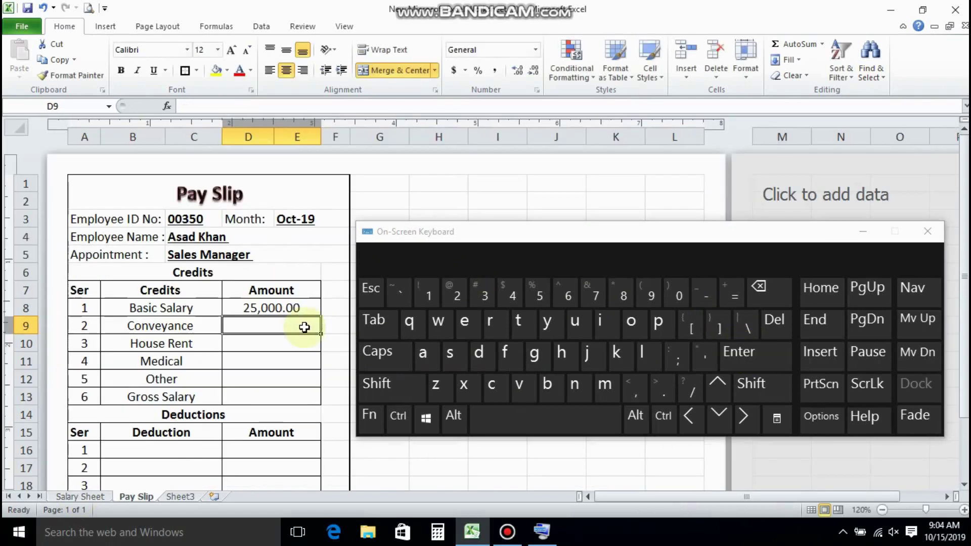
{"action": "left_click", "coordinate": [734, 302]}
{"action": "left_click", "coordinate": [81, 497]}
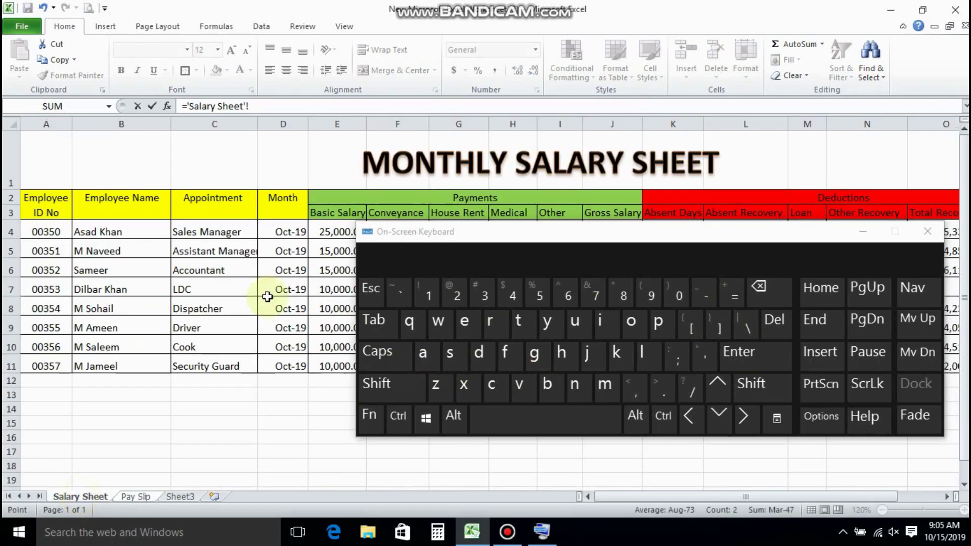
{"action": "left_click_drag", "start_coordinate": [442, 238], "coordinate": [438, 270]}
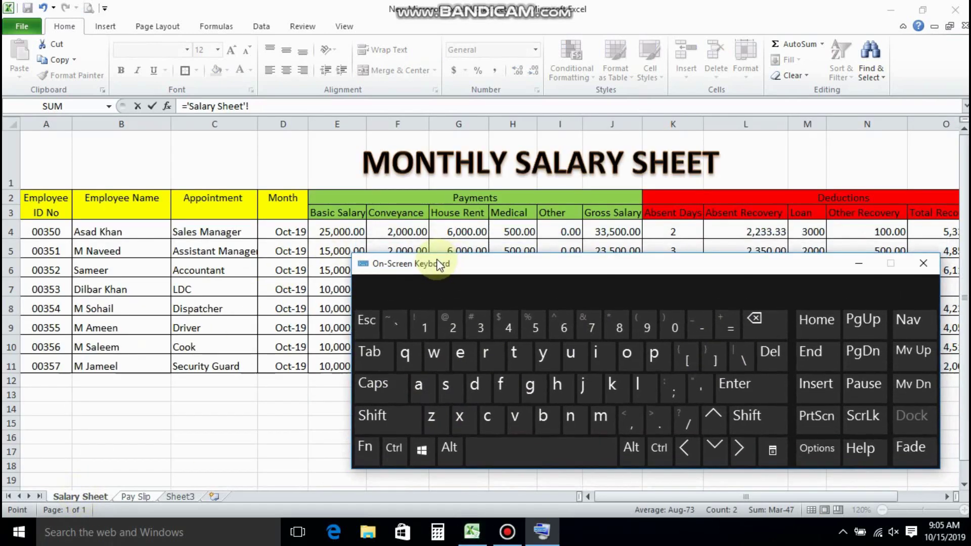
{"action": "left_click", "coordinate": [395, 232]}
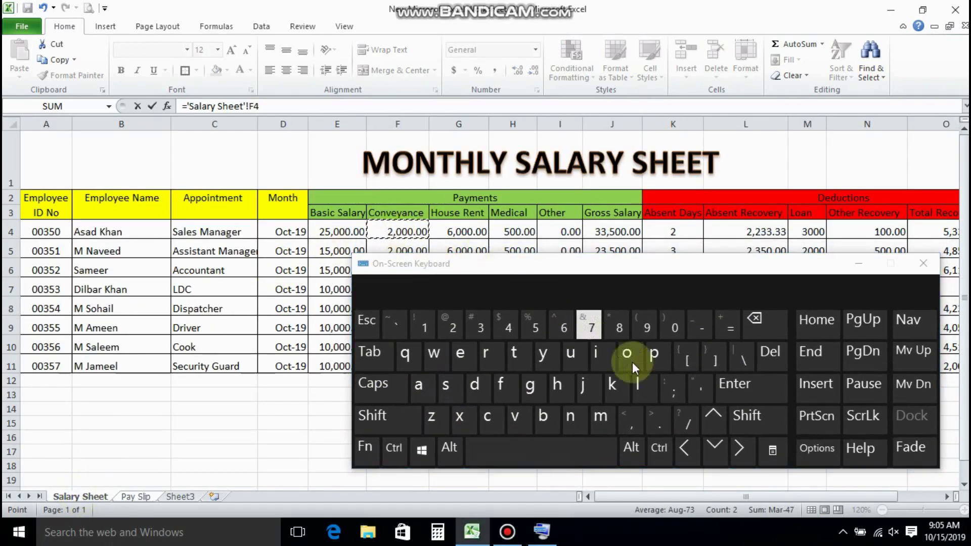
{"action": "left_click", "coordinate": [740, 387]}
- Link the House Rent and Medical amounts in D10 and D11 to cells G4 and H4 on the Salary Sheet
{"action": "left_click", "coordinate": [731, 329]}
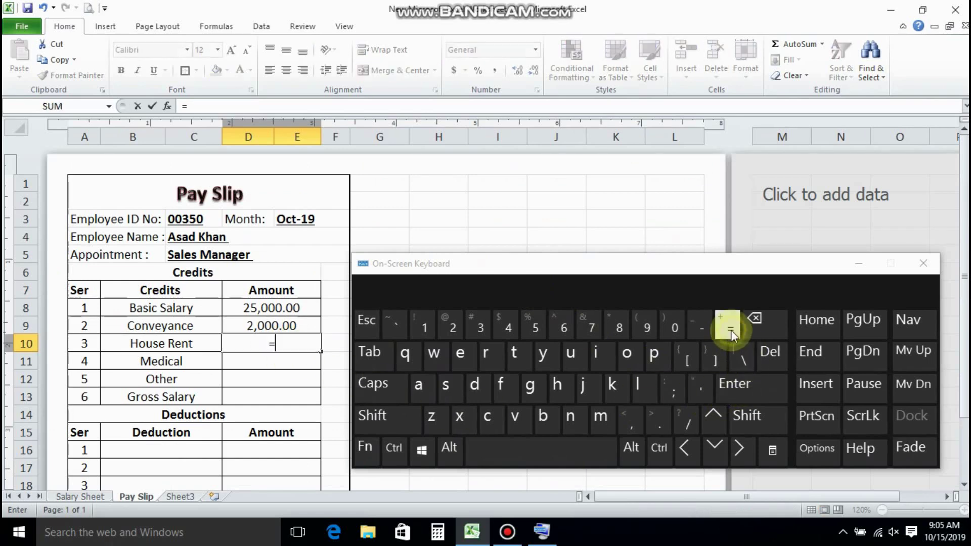
{"action": "left_click", "coordinate": [80, 497]}
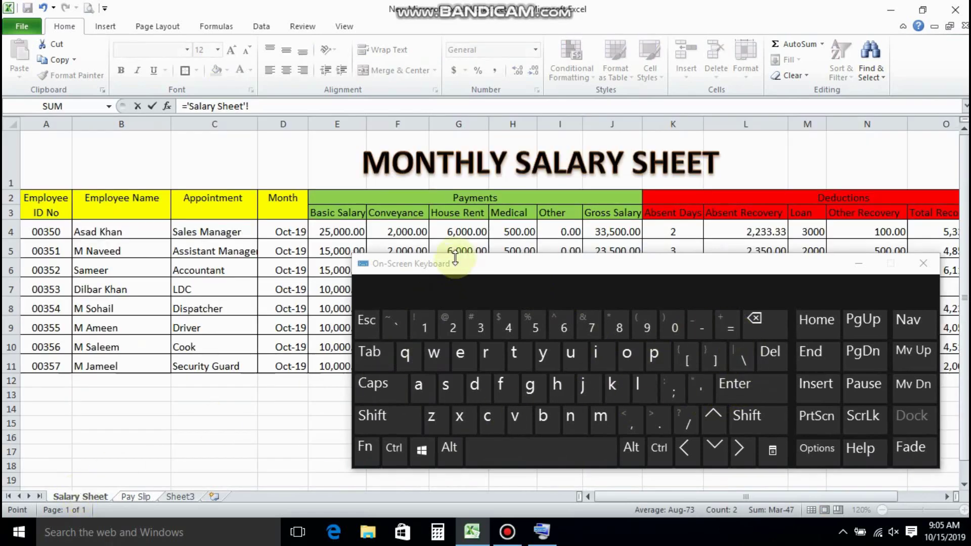
{"action": "left_click", "coordinate": [462, 231]}
{"action": "left_click", "coordinate": [747, 389]}
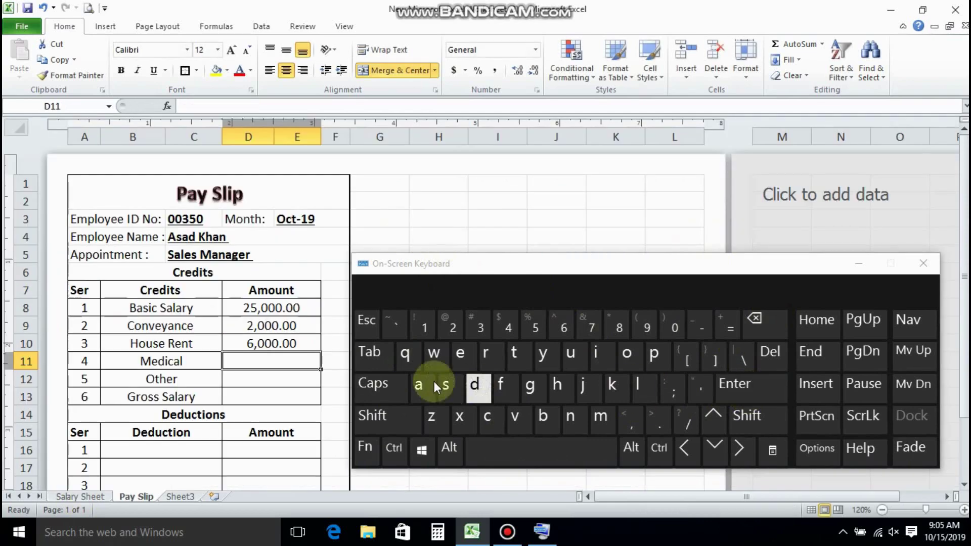
{"action": "left_click", "coordinate": [727, 327]}
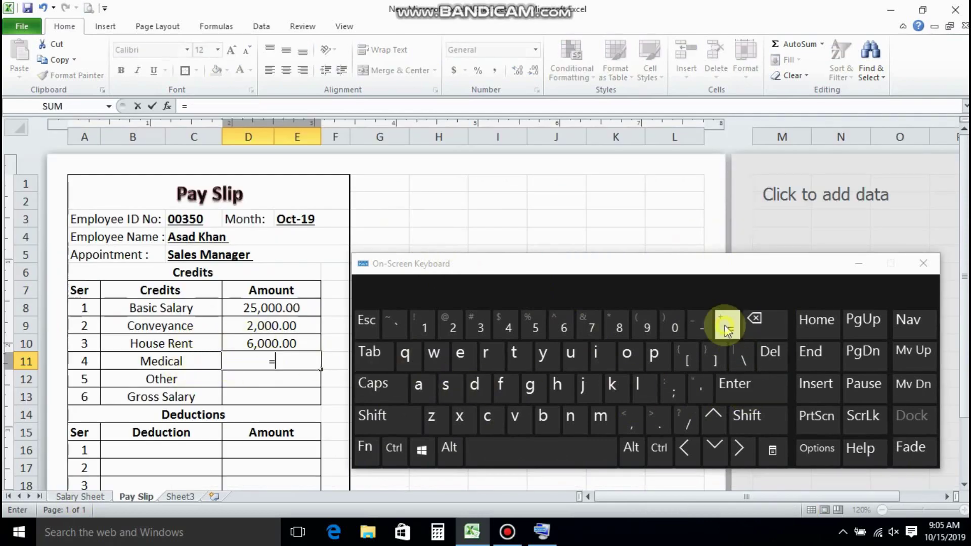
{"action": "left_click", "coordinate": [80, 497]}
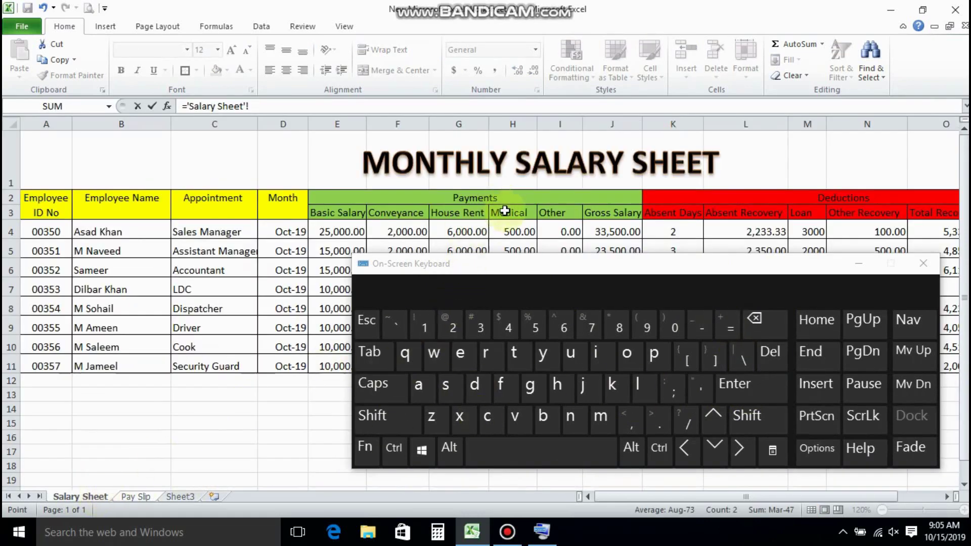
{"action": "left_click", "coordinate": [736, 384]}
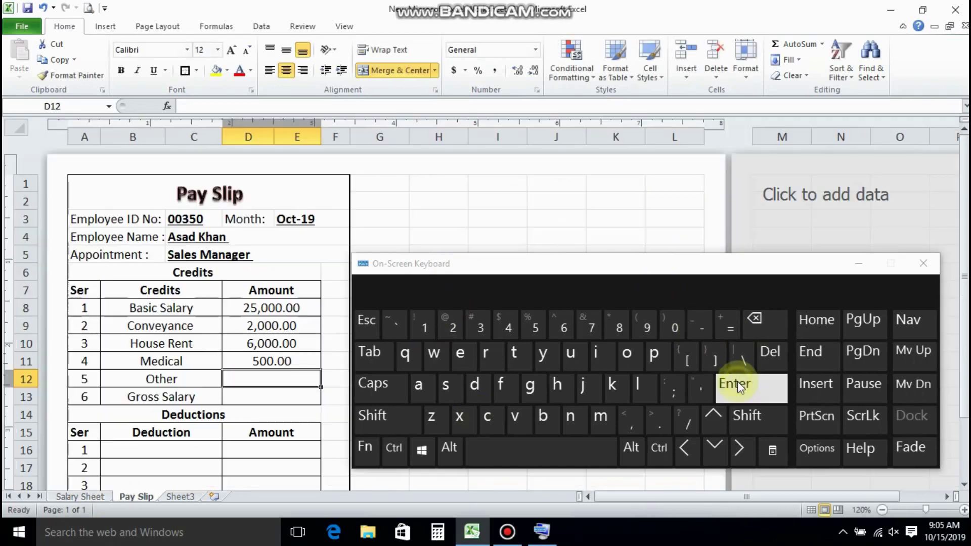
- Link the Other and Gross Salary amounts in D12 and D13 to cells I4 and J4 on the Salary Sheet
{"action": "left_click", "coordinate": [730, 329]}
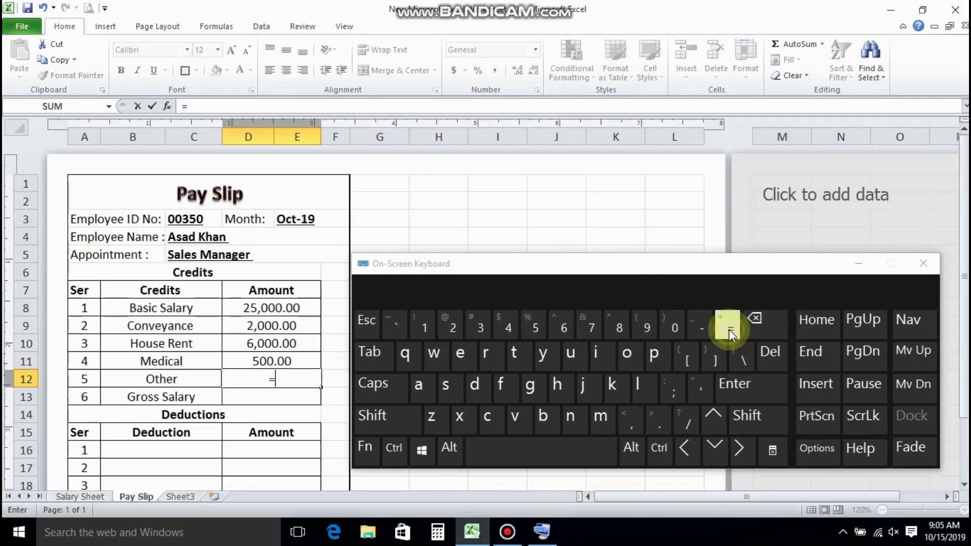
{"action": "left_click", "coordinate": [80, 497]}
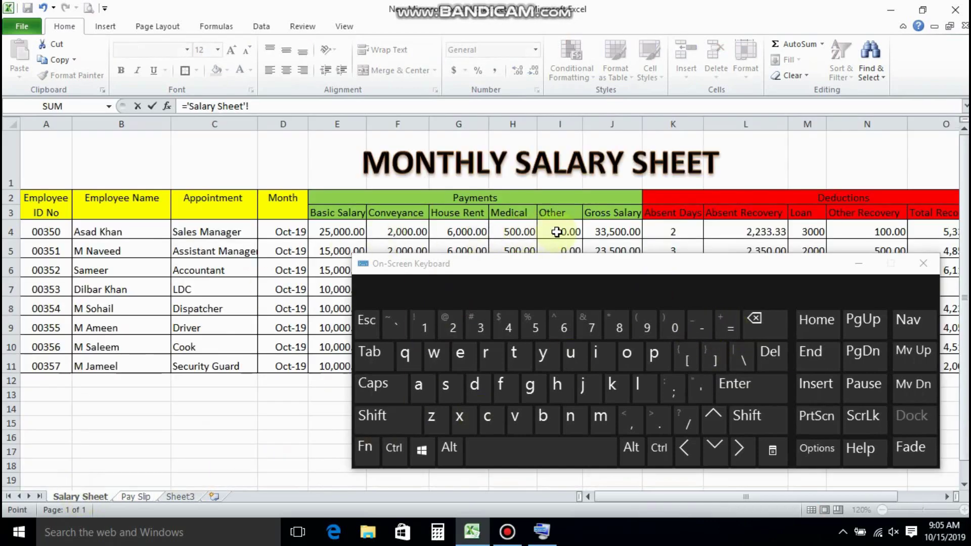
{"action": "left_click", "coordinate": [735, 383]}
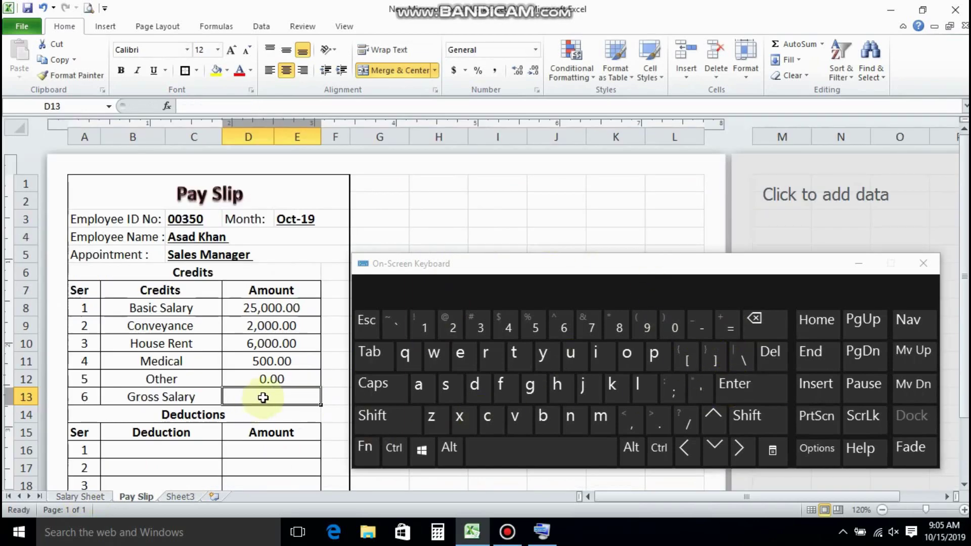
{"action": "left_click", "coordinate": [731, 327]}
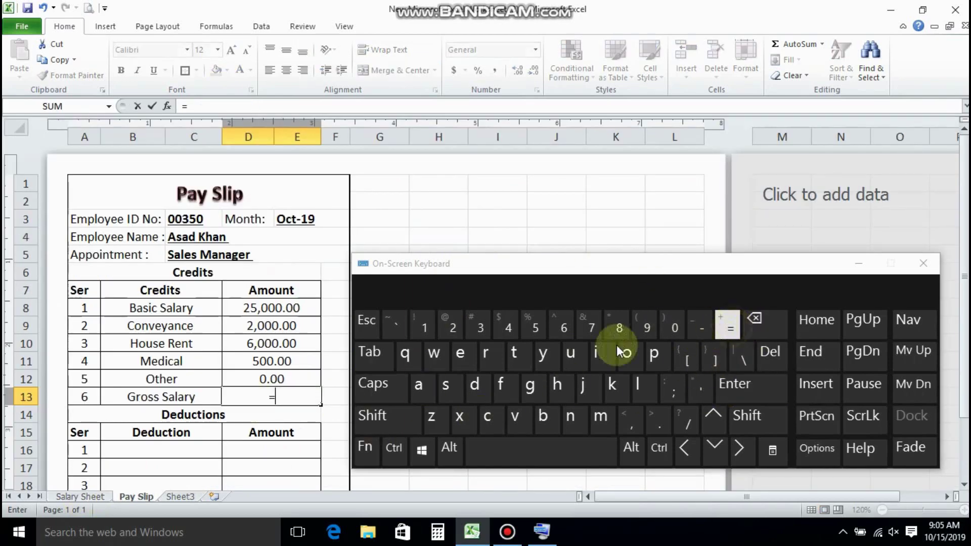
{"action": "left_click", "coordinate": [80, 497]}
{"action": "left_click", "coordinate": [723, 385]}
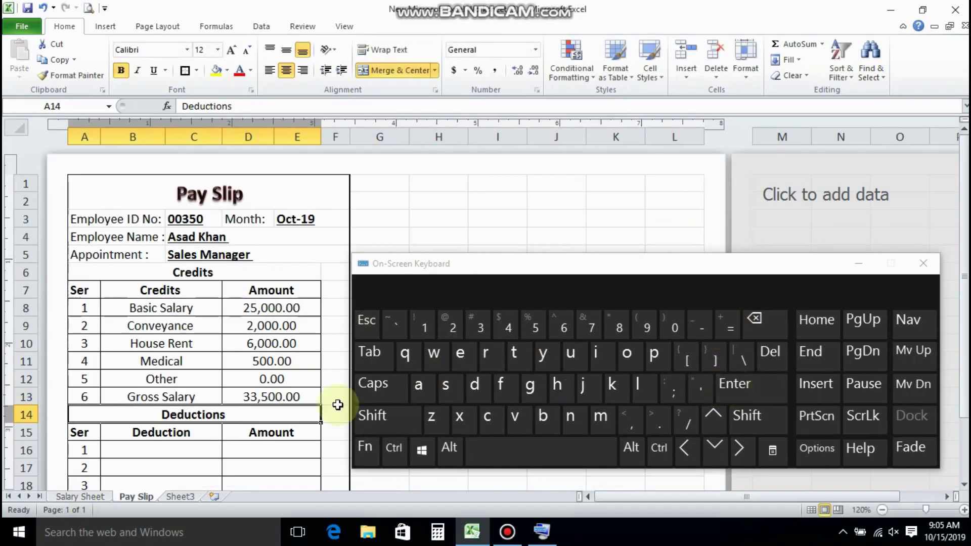
- Try linking the first deduction name in B16 to the Absent Recovery column with the formula ='Salary Sheet'!L4
{"action": "left_click", "coordinate": [152, 449]}
{"action": "left_click", "coordinate": [726, 332]}
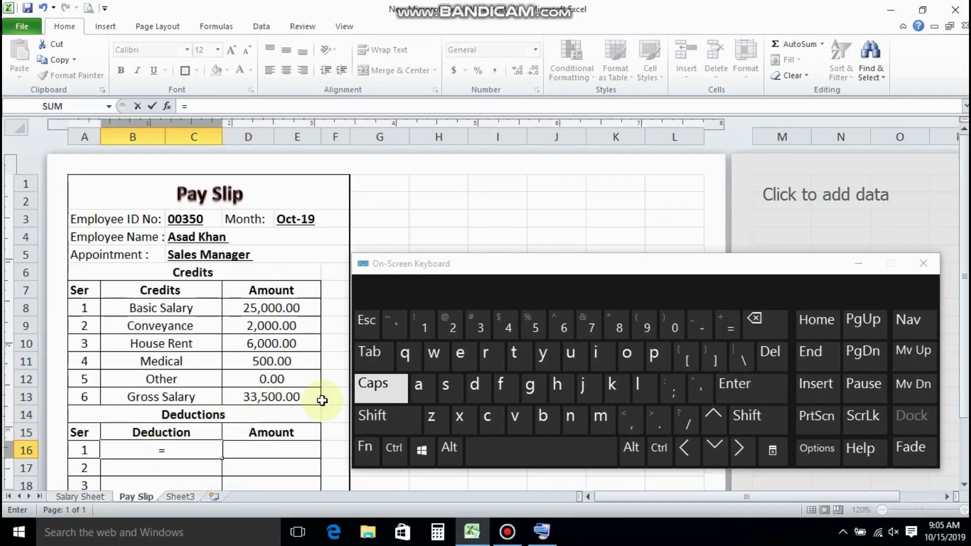
{"action": "left_click", "coordinate": [74, 498]}
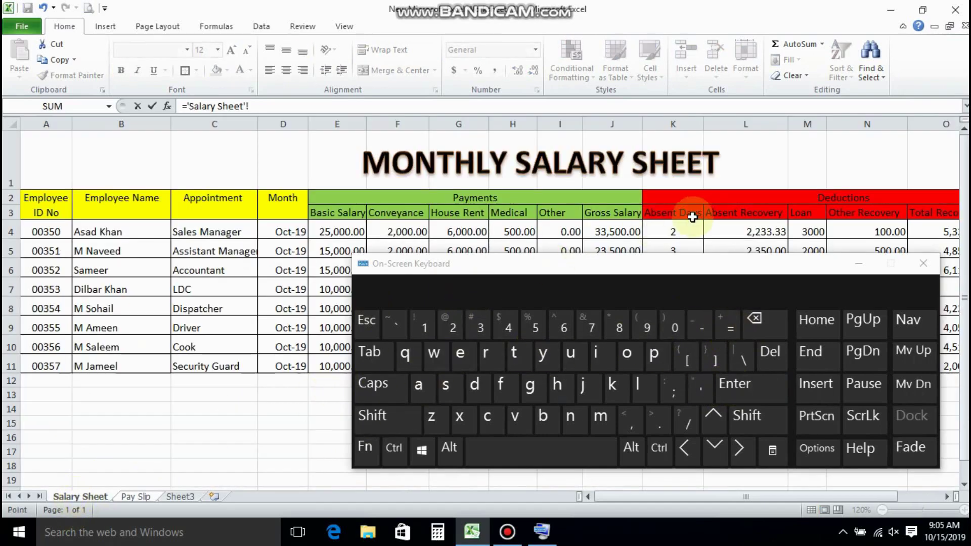
{"action": "left_click", "coordinate": [747, 232]}
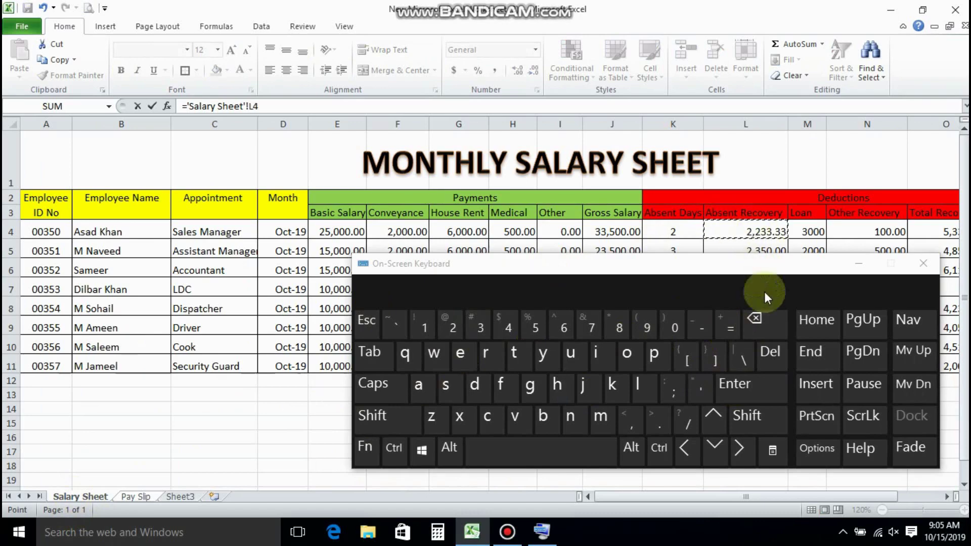
{"action": "left_click", "coordinate": [752, 383]}
- Replace the formula in B16 with a link to the Absent Recovery heading, L3 on the Salary Sheet
{"action": "left_click", "coordinate": [217, 454]}
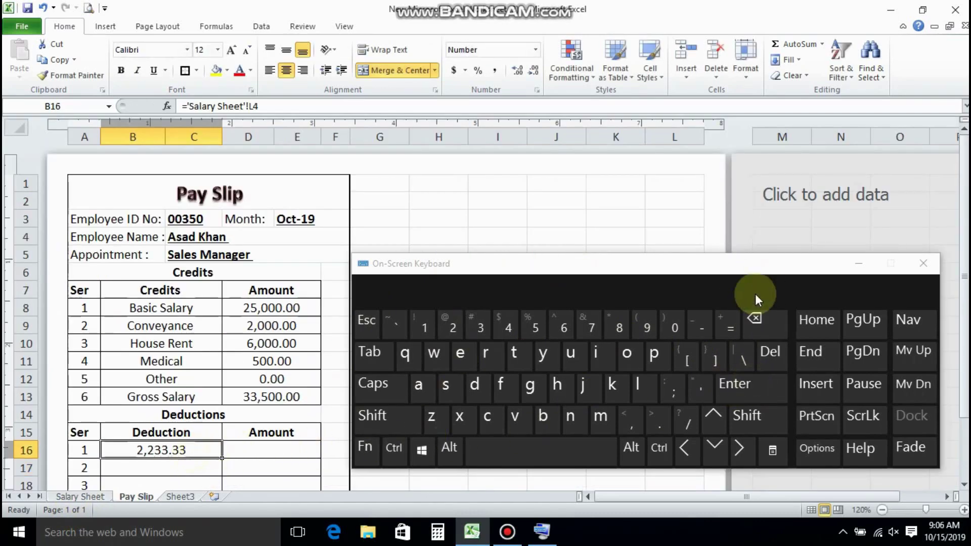
{"action": "left_click", "coordinate": [723, 324]}
{"action": "left_click", "coordinate": [79, 497]}
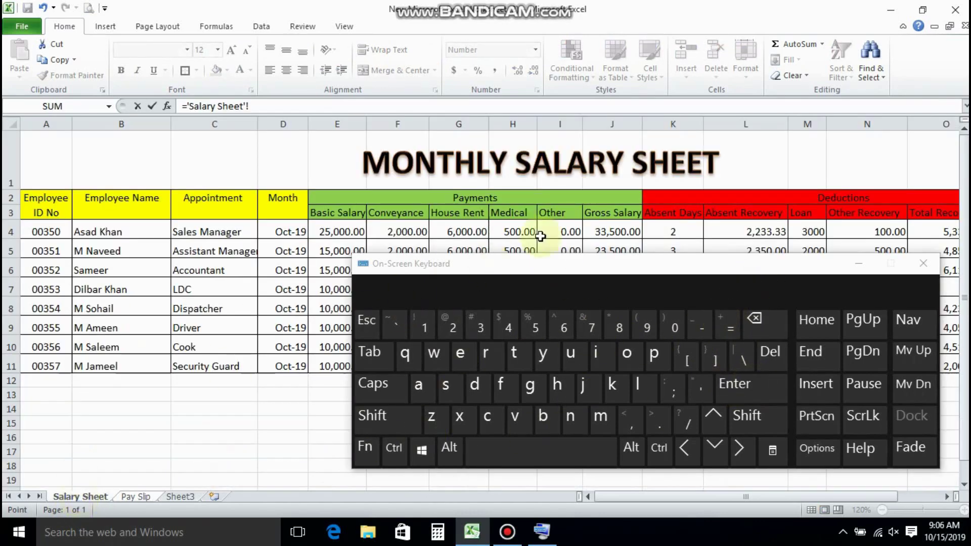
{"action": "left_click", "coordinate": [763, 231]}
{"action": "left_click", "coordinate": [736, 385]}
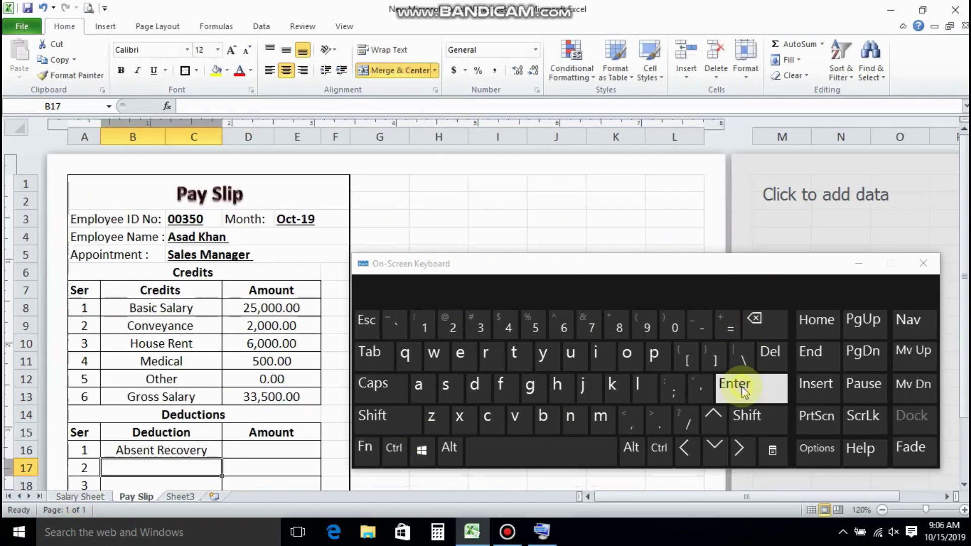
- Link deduction names B17 and B18 to the Loan and Other Recovery headings, M3 and N3 on the Salary Sheet
{"action": "left_click", "coordinate": [718, 327]}
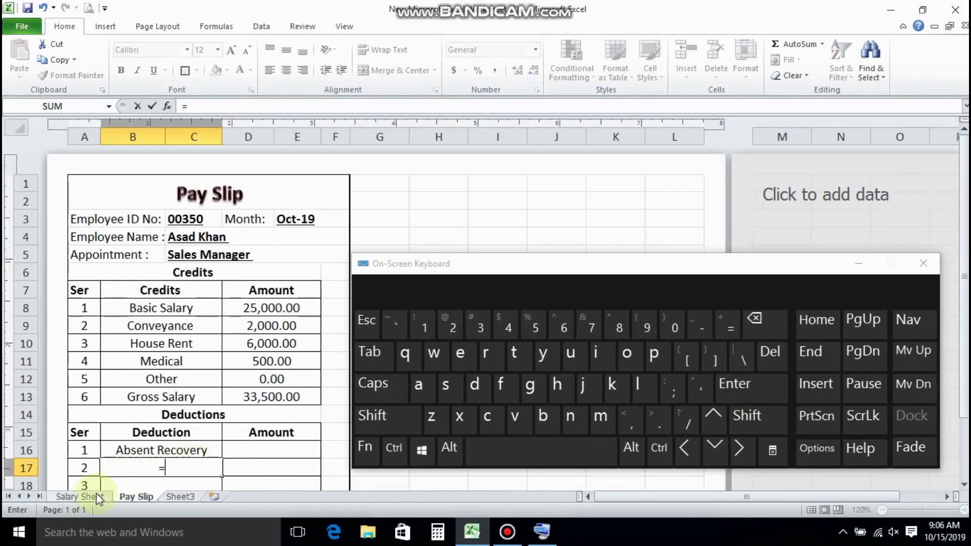
{"action": "left_click", "coordinate": [76, 496]}
{"action": "left_click", "coordinate": [798, 218]}
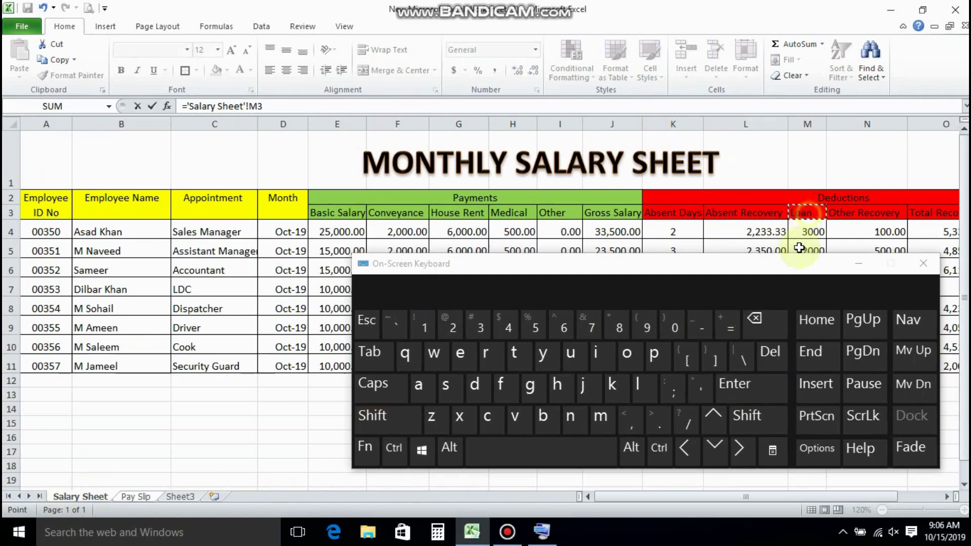
{"action": "left_click", "coordinate": [749, 385]}
{"action": "left_click", "coordinate": [726, 326]}
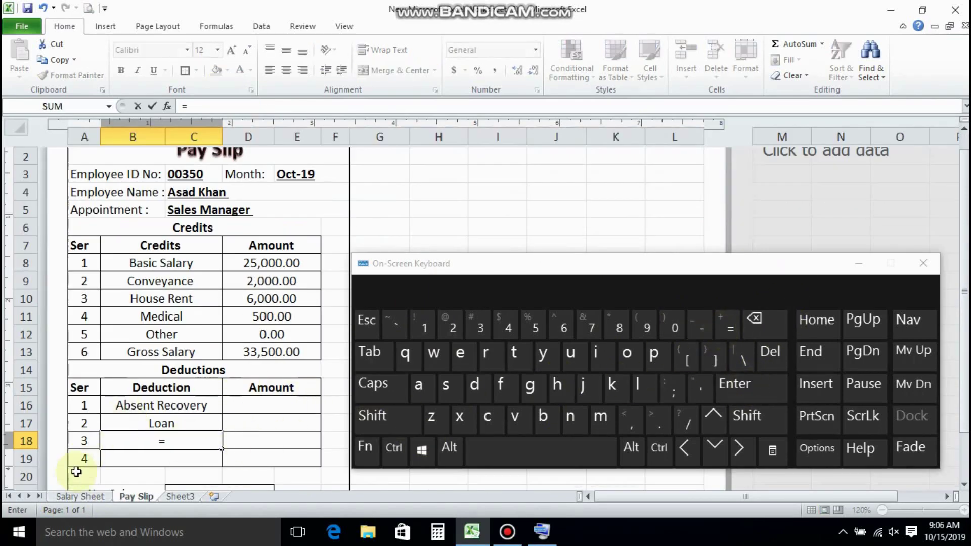
{"action": "left_click", "coordinate": [79, 497]}
{"action": "left_click", "coordinate": [852, 212]}
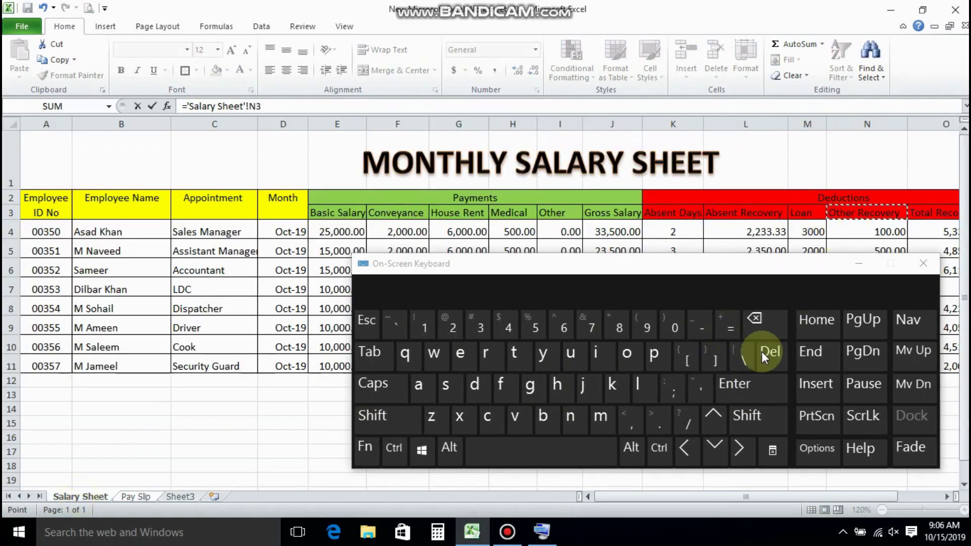
{"action": "left_click", "coordinate": [736, 383]}
- Link the fourth deduction name in B19 to the Total Recovery heading, O3 on the Salary Sheet
{"action": "left_click", "coordinate": [730, 328]}
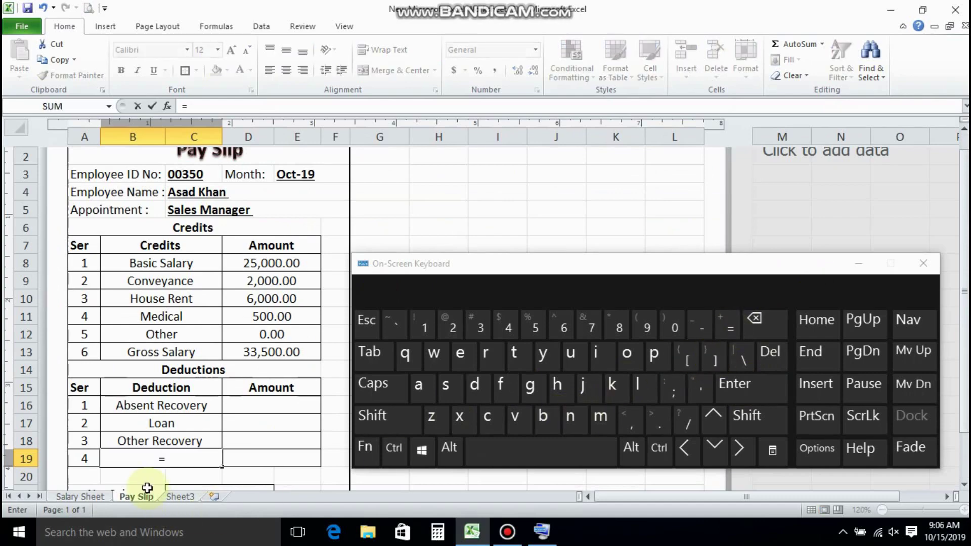
{"action": "left_click", "coordinate": [83, 496]}
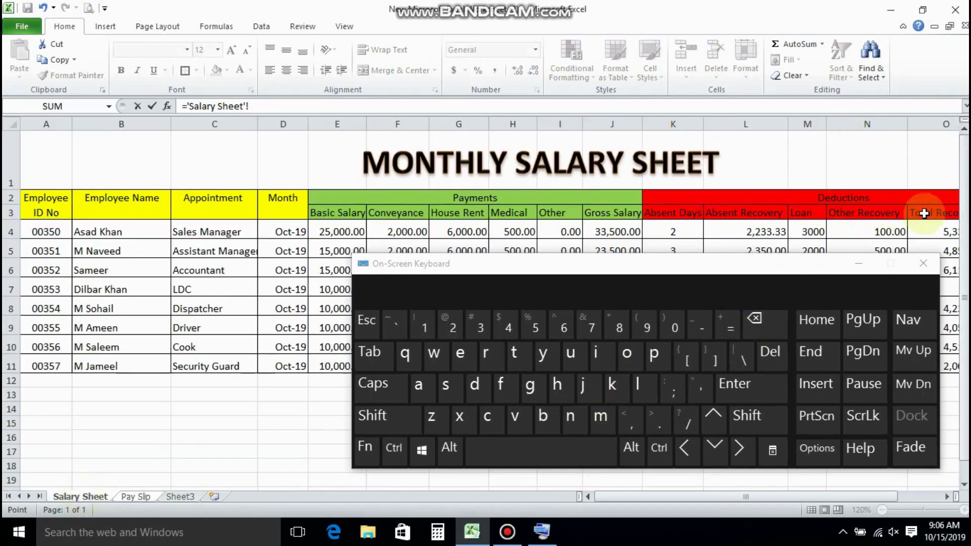
{"action": "left_click", "coordinate": [930, 213]}
{"action": "left_click", "coordinate": [748, 394]}
- Link the Absent Recovery and Loan amounts in D16 and D17 to cells L4 and M4 on the Salary Sheet
{"action": "left_click", "coordinate": [247, 405]}
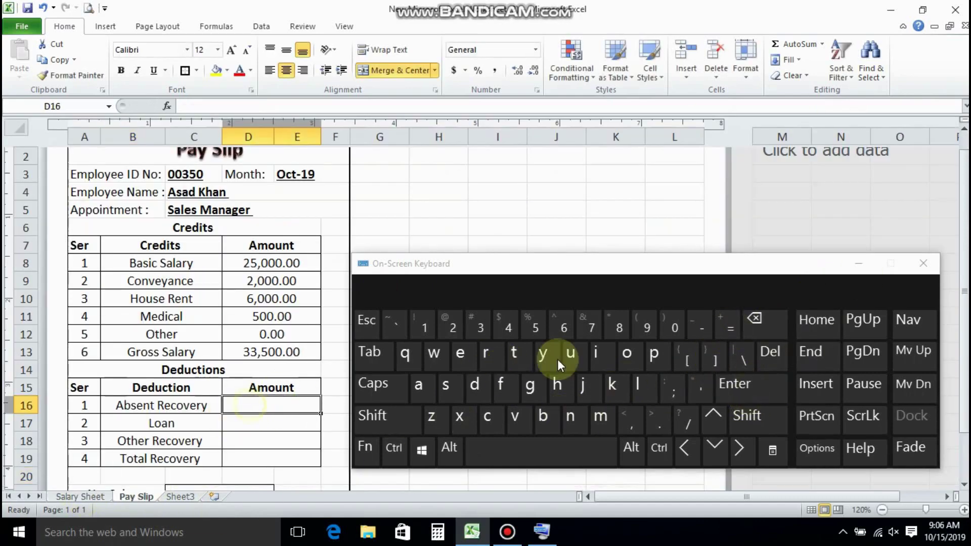
{"action": "left_click", "coordinate": [730, 328]}
{"action": "left_click", "coordinate": [84, 497]}
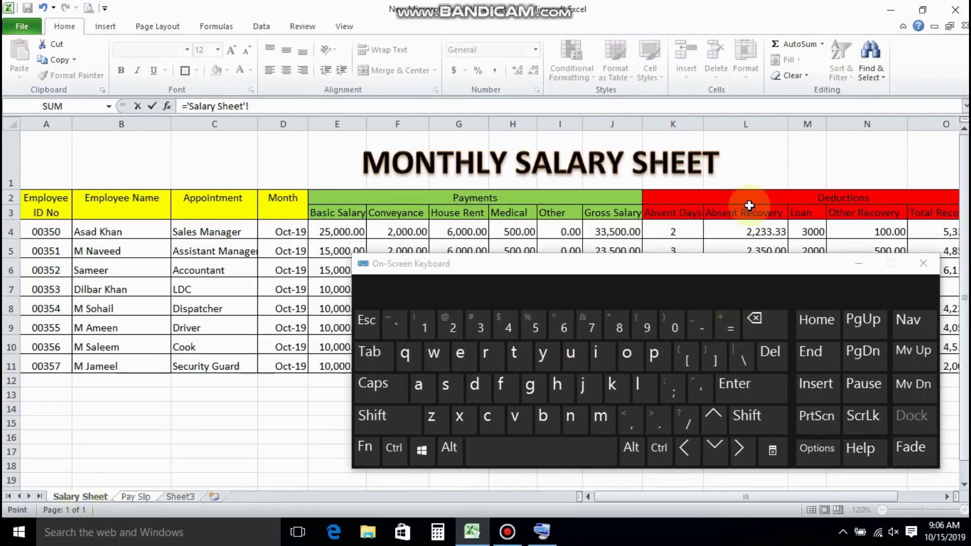
{"action": "left_click", "coordinate": [749, 231]}
{"action": "left_click", "coordinate": [739, 384]}
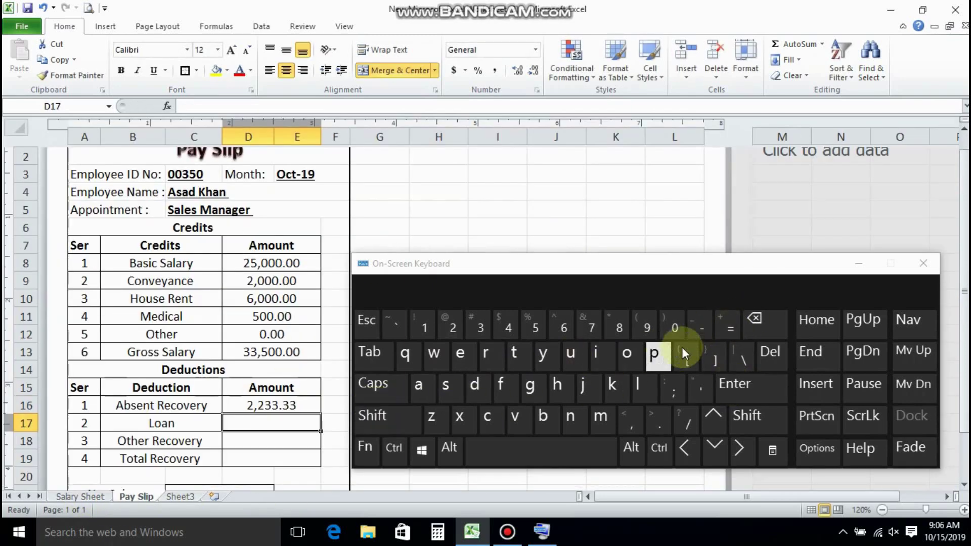
{"action": "left_click", "coordinate": [729, 329]}
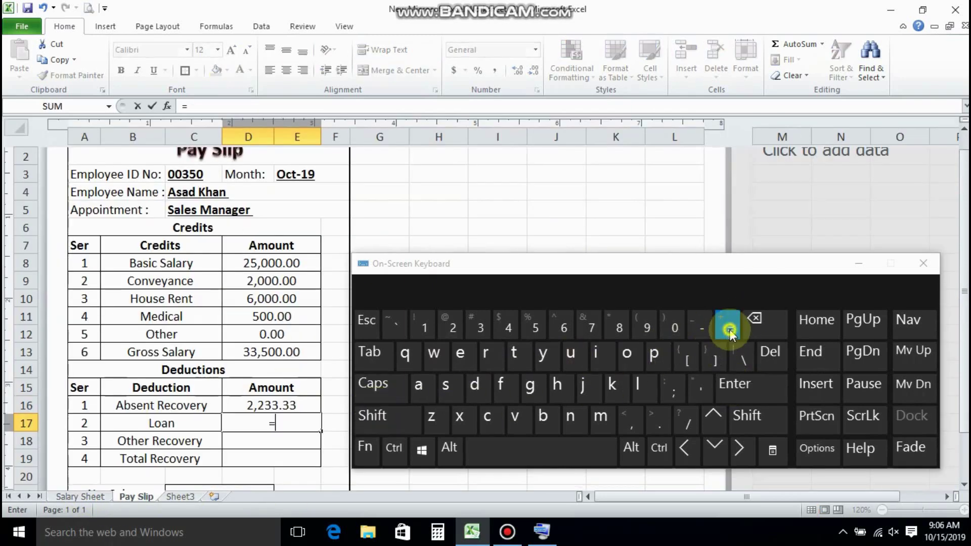
{"action": "left_click", "coordinate": [84, 498]}
{"action": "left_click", "coordinate": [812, 231]}
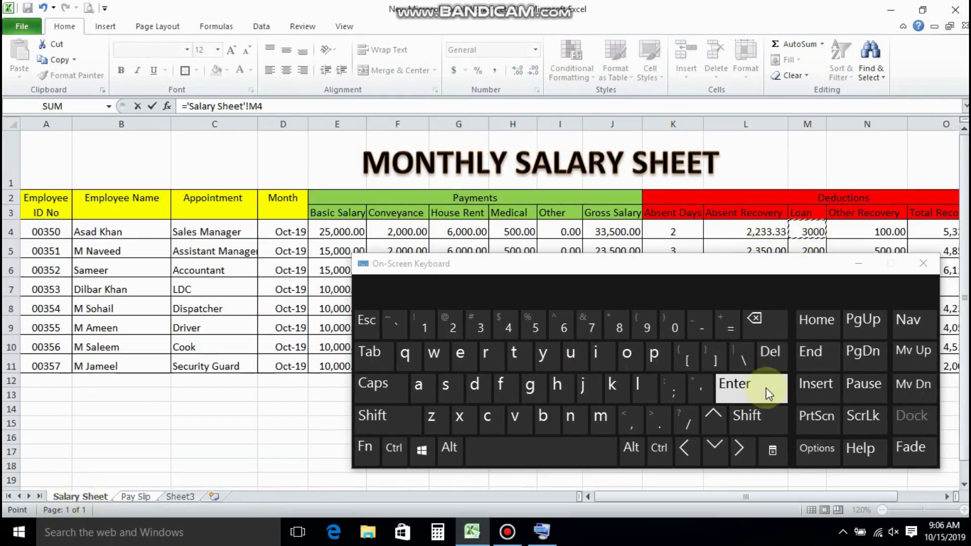
{"action": "left_click", "coordinate": [762, 393]}
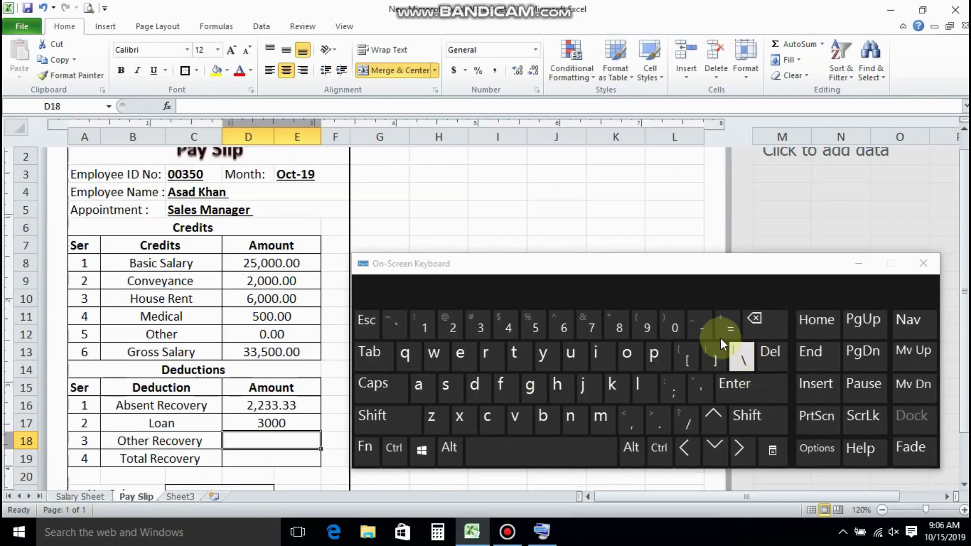
- Link the Other Recovery and Total Recovery amounts in D18 and D19 to cells N4 and O4 on the Salary Sheet
{"action": "left_click", "coordinate": [727, 325]}
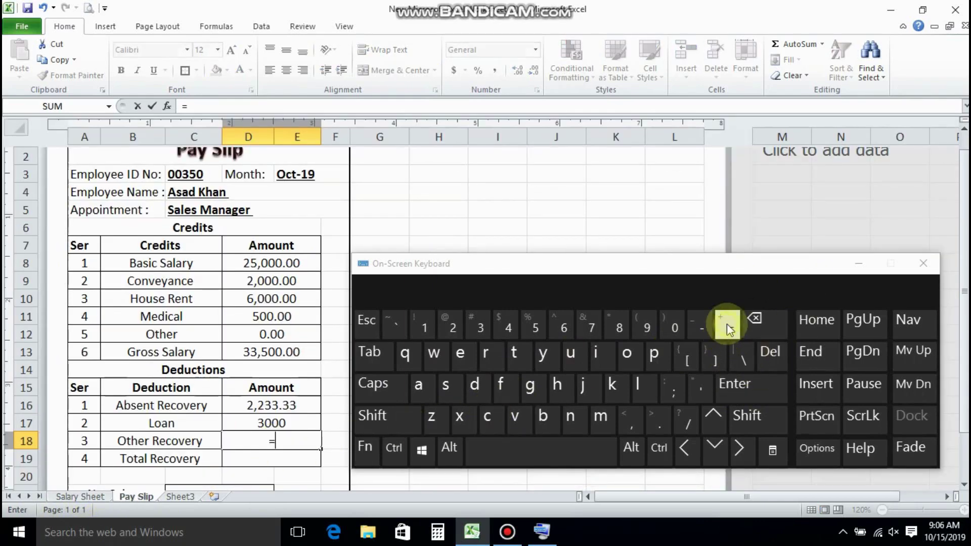
{"action": "left_click", "coordinate": [86, 498]}
{"action": "left_click", "coordinate": [853, 230]}
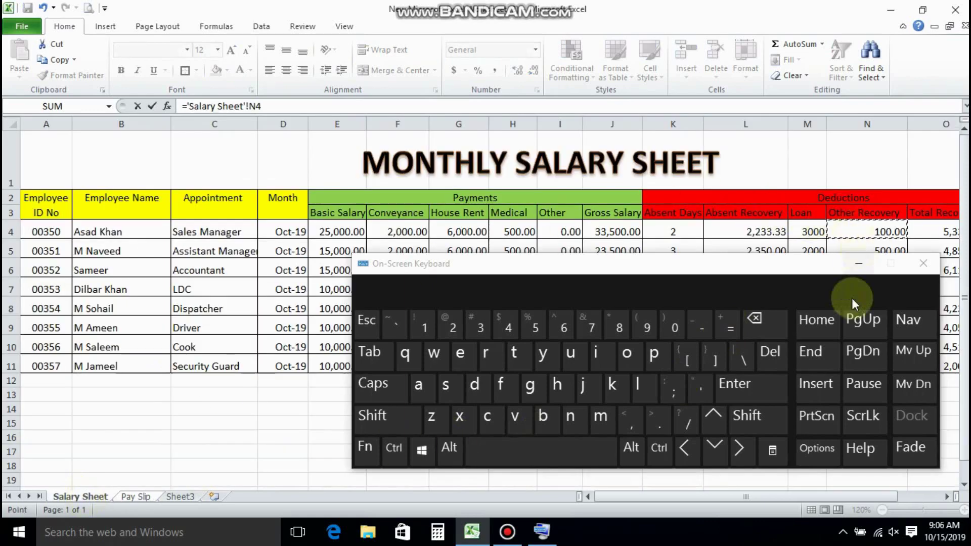
{"action": "left_click", "coordinate": [754, 389]}
{"action": "left_click", "coordinate": [729, 327]}
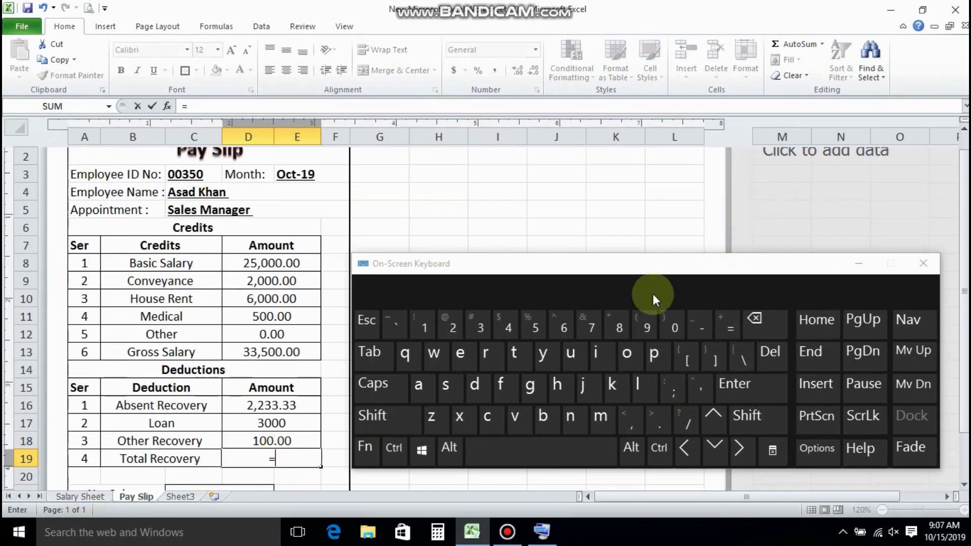
{"action": "left_click", "coordinate": [81, 497]}
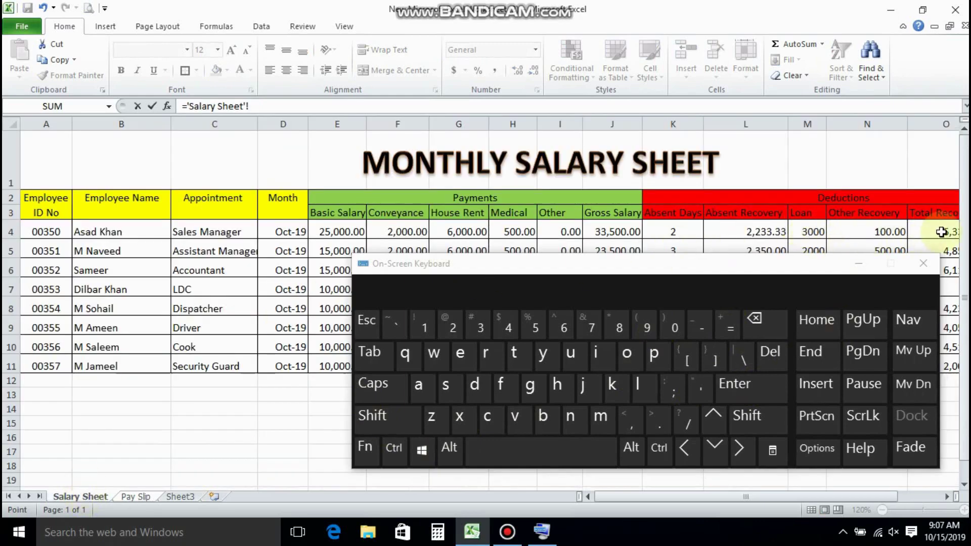
{"action": "left_click", "coordinate": [947, 497]}
{"action": "left_click", "coordinate": [947, 496]}
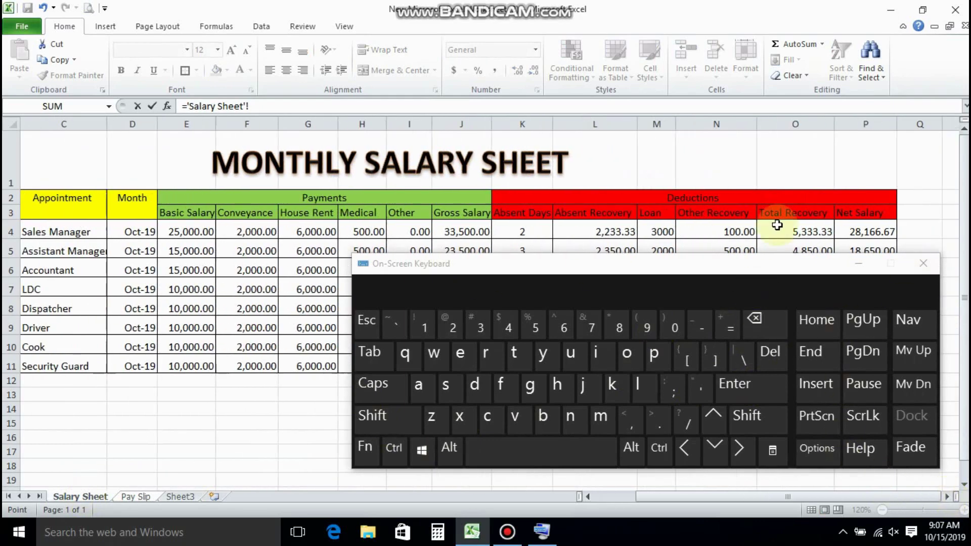
{"action": "left_click", "coordinate": [744, 385]}
- Link the Net Salary amount in C21 to cell P4 on the Salary Sheet
{"action": "scroll", "coordinate": [280, 371], "scroll_direction": "down", "scroll_amount": 1}
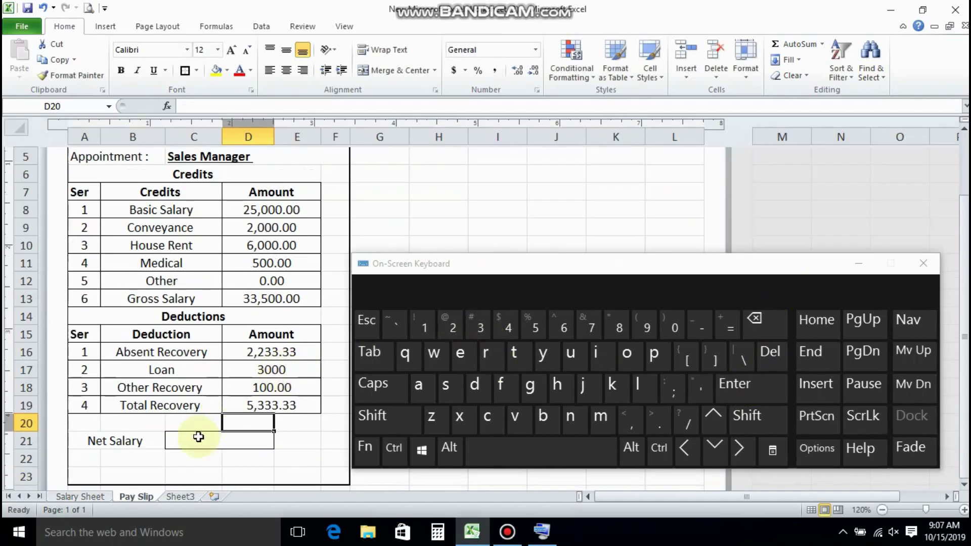
{"action": "left_click", "coordinate": [197, 438]}
{"action": "left_click", "coordinate": [730, 328]}
{"action": "left_click", "coordinate": [80, 496]}
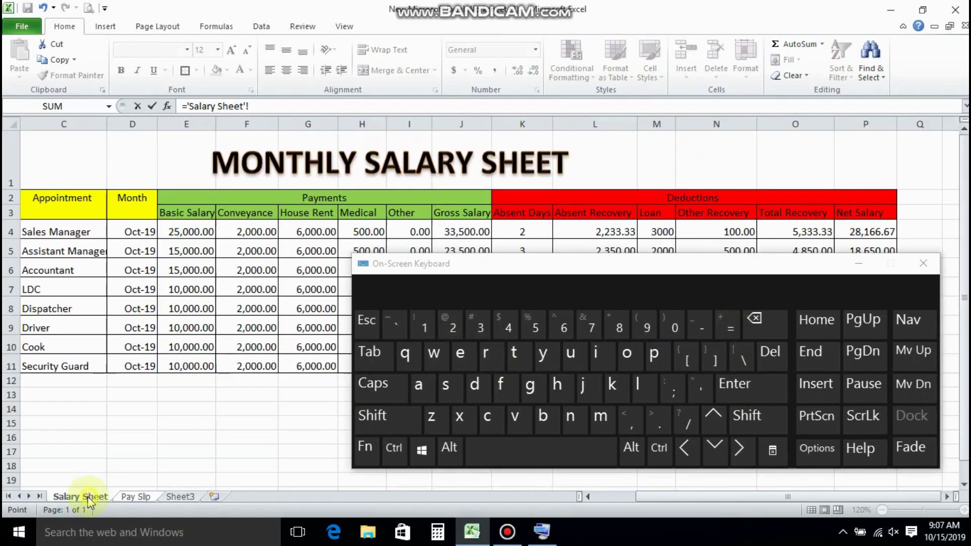
{"action": "left_click", "coordinate": [873, 232]}
{"action": "left_click", "coordinate": [746, 386]}
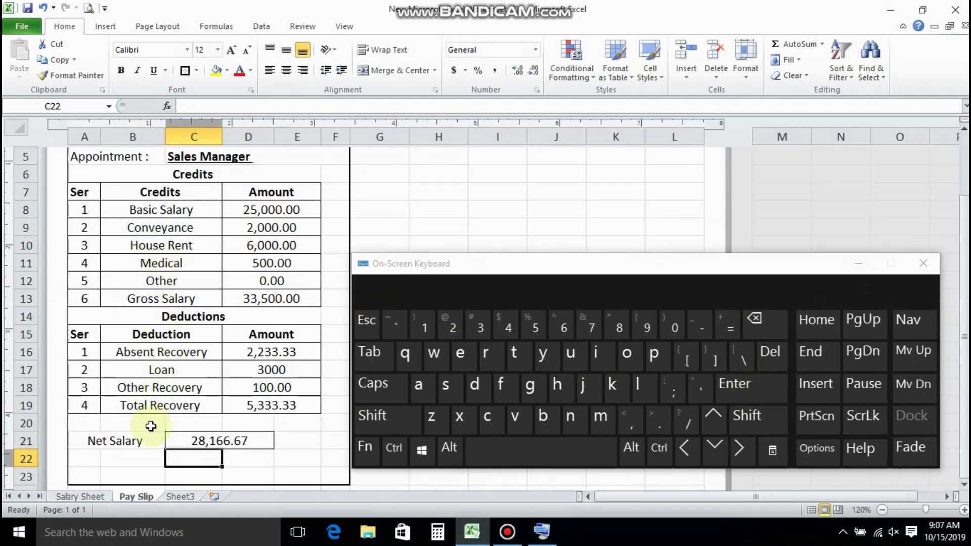
- Review the link formulas behind the credit names and amounts on the Pay Slip sheet
{"action": "left_click", "coordinate": [132, 460]}
{"action": "scroll", "coordinate": [167, 311], "scroll_direction": "up", "scroll_amount": 2}
{"action": "left_click", "coordinate": [162, 308]}
{"action": "left_click", "coordinate": [162, 377]}
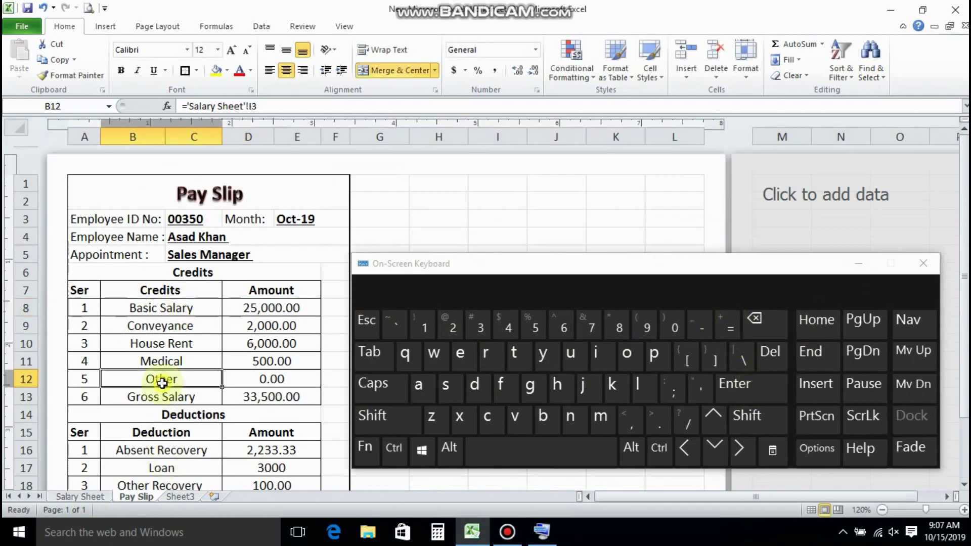
{"action": "left_click", "coordinate": [255, 342]}
{"action": "left_click", "coordinate": [253, 326]}
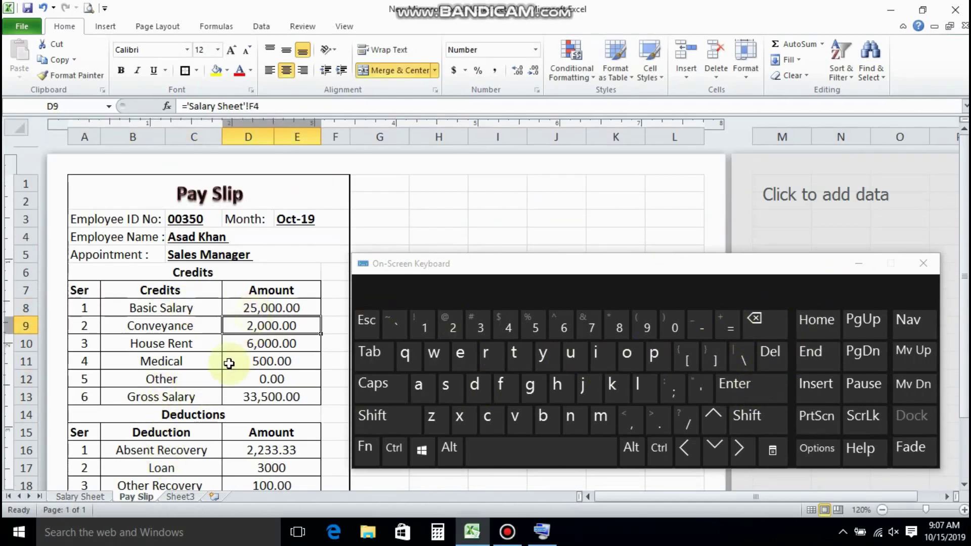
{"action": "left_click", "coordinate": [250, 310]}
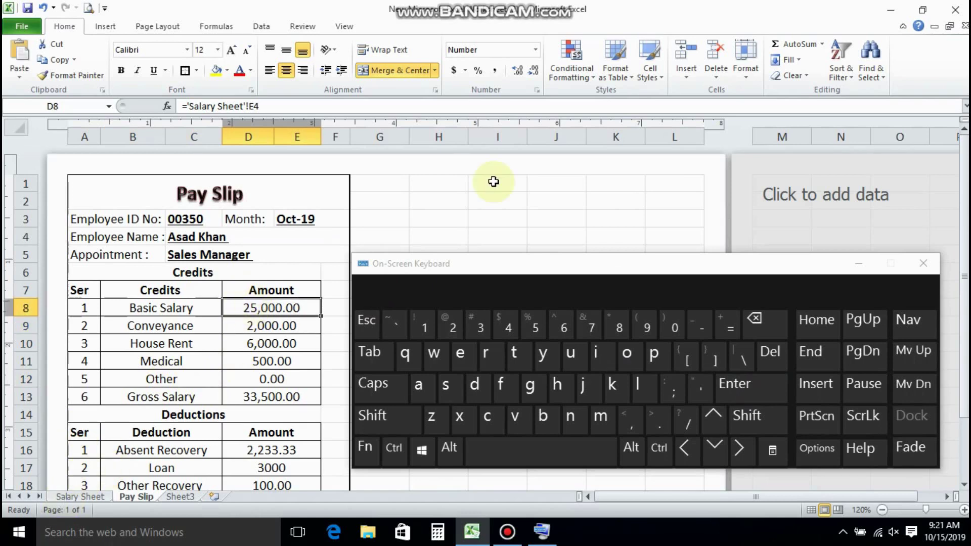
- Make the Net Salary amount in C21 bold
{"action": "scroll", "coordinate": [239, 324], "scroll_direction": "down", "scroll_amount": 4}
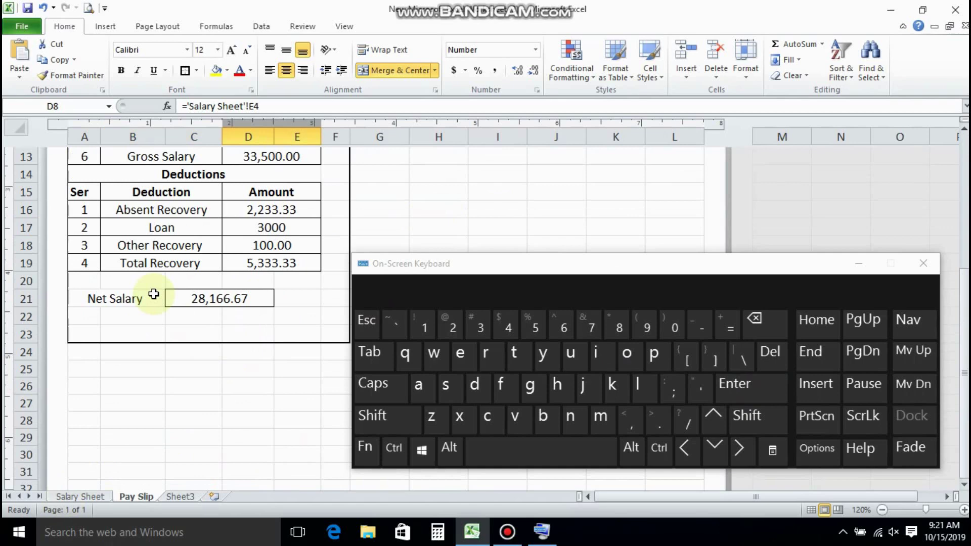
{"action": "left_click", "coordinate": [200, 299]}
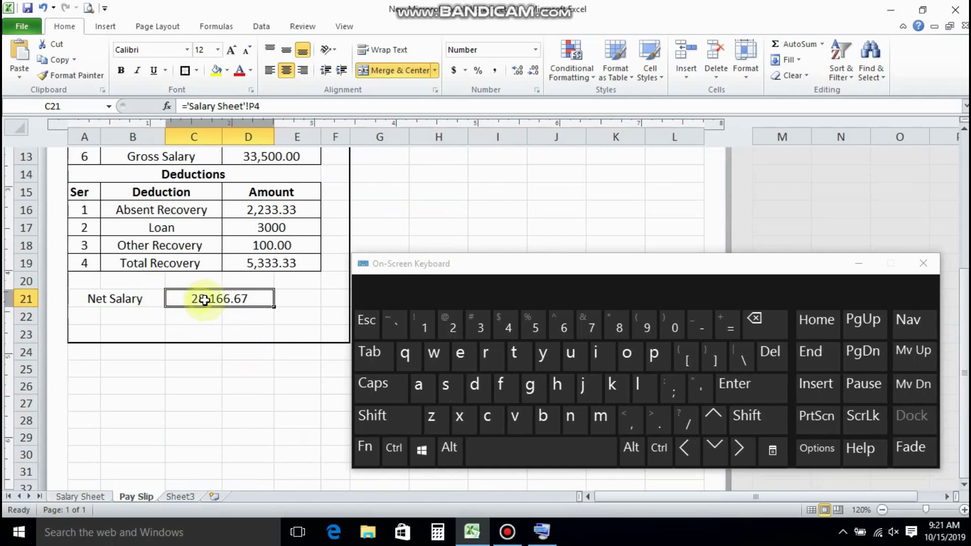
{"action": "left_click", "coordinate": [121, 71]}
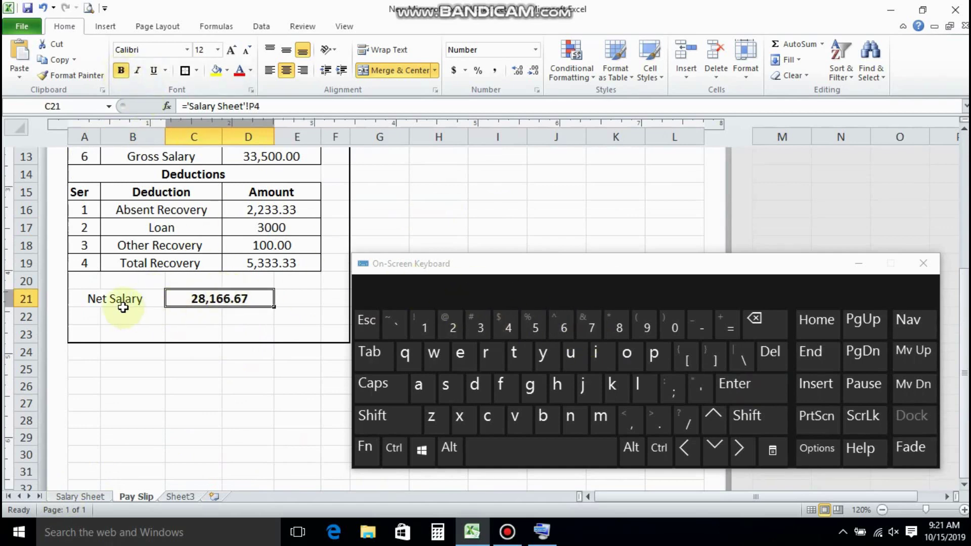
- Return to the Salary Sheet, minimise the On-Screen Keyboard and select empty cell B13 below the table
{"action": "left_click", "coordinate": [199, 263]}
{"action": "left_click", "coordinate": [74, 497]}
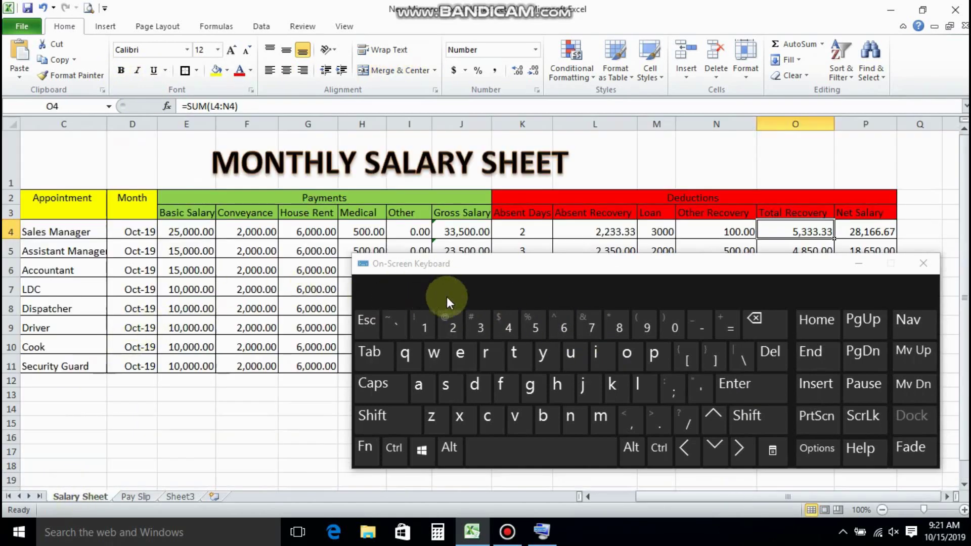
{"action": "left_click", "coordinate": [858, 263]}
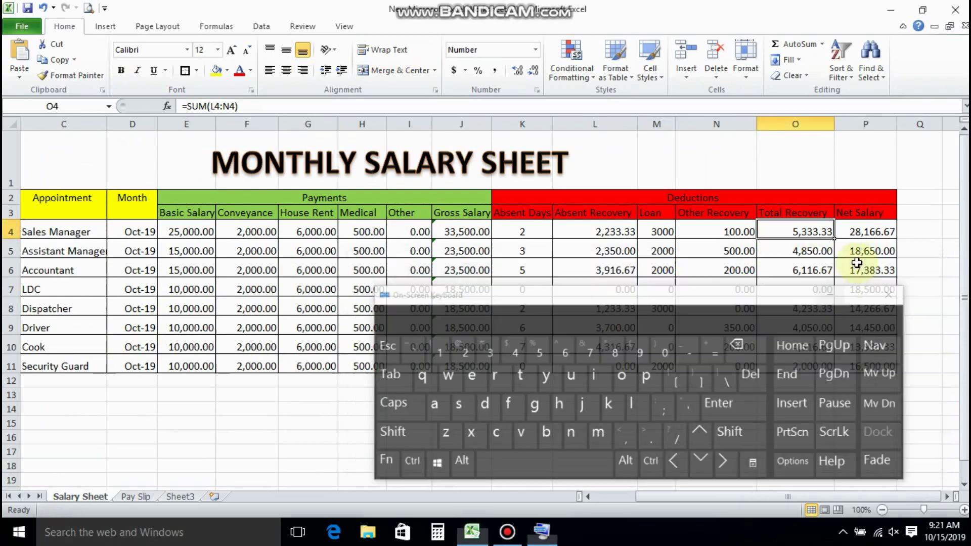
{"action": "left_click", "coordinate": [93, 406]}
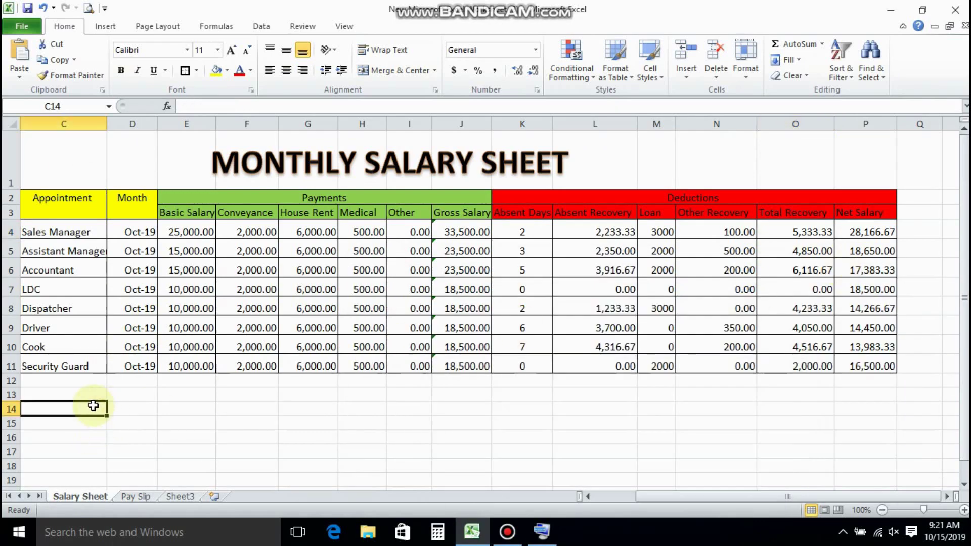
{"action": "left_click_drag", "start_coordinate": [692, 497], "coordinate": [622, 496]}
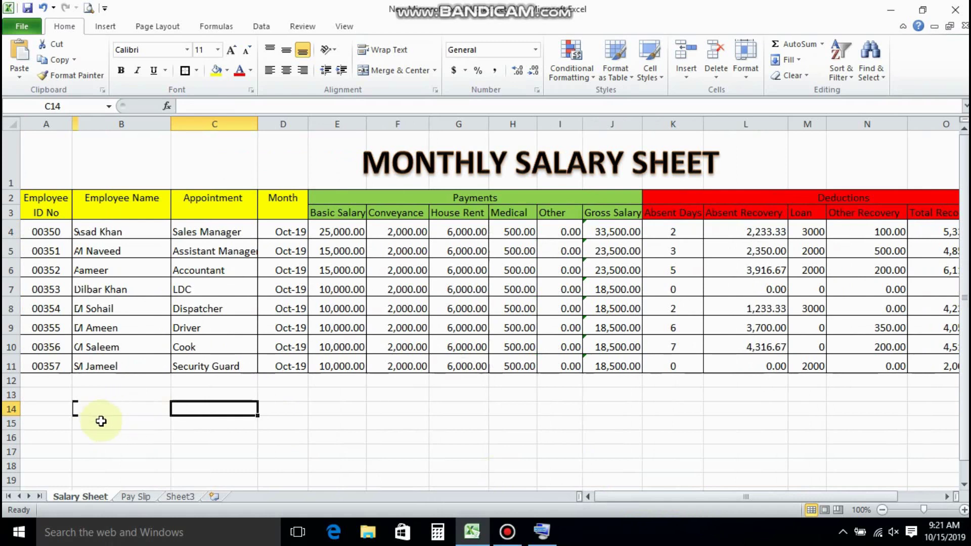
{"action": "left_click", "coordinate": [101, 420]}
{"action": "left_click", "coordinate": [102, 393]}
- Insert WordArt in the red bevelled style and place it below the salary table, around rows 14 to 18
{"action": "left_click", "coordinate": [105, 26]}
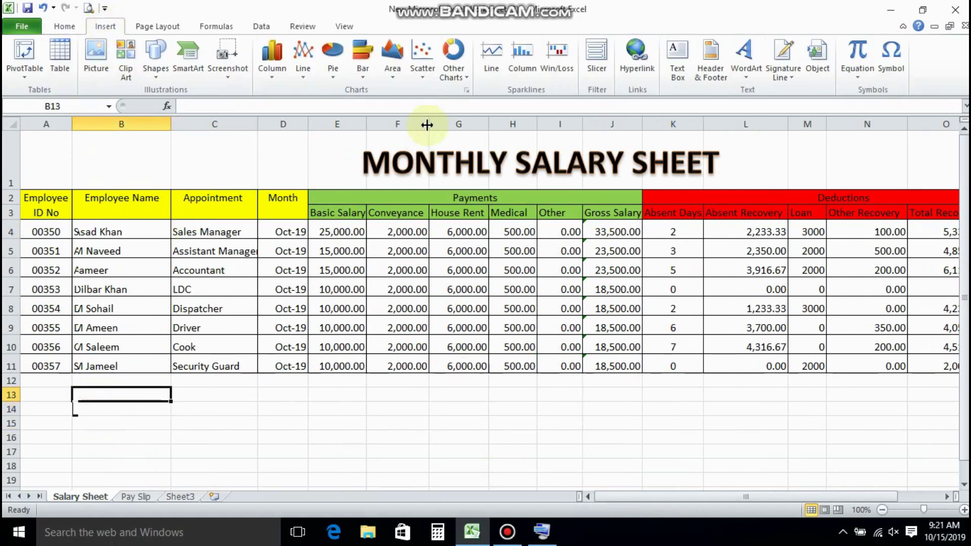
{"action": "left_click", "coordinate": [746, 55]}
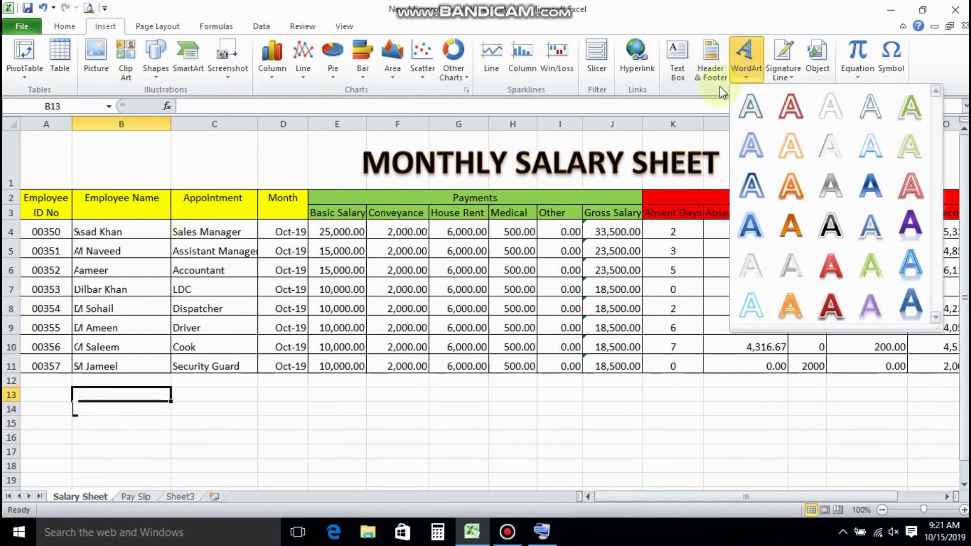
{"action": "left_click", "coordinate": [829, 283]}
{"action": "left_click_drag", "start_coordinate": [509, 284], "coordinate": [258, 405]}
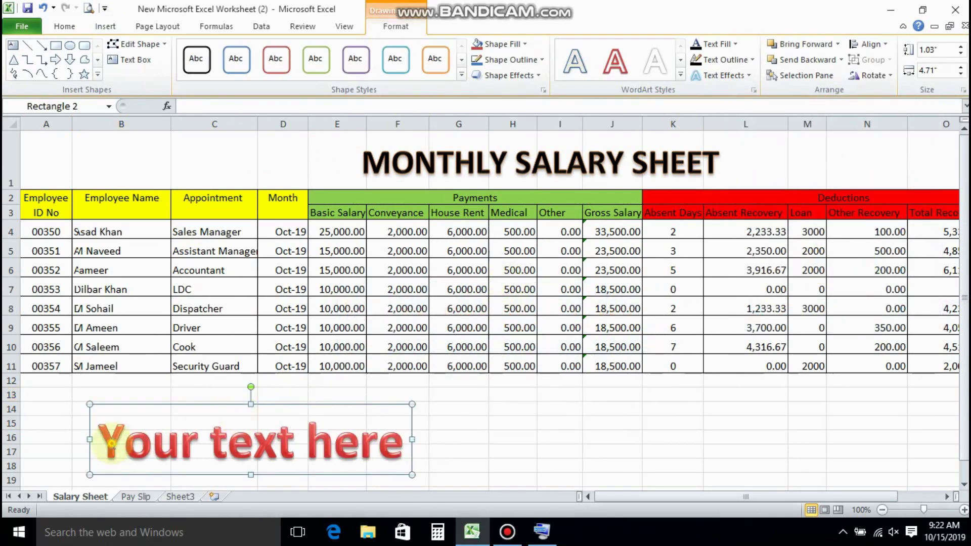
- Set the WordArt text size to 24 and move the box to columns A to C, around rows 15 to 17
{"action": "left_click_drag", "start_coordinate": [100, 443], "coordinate": [352, 452]}
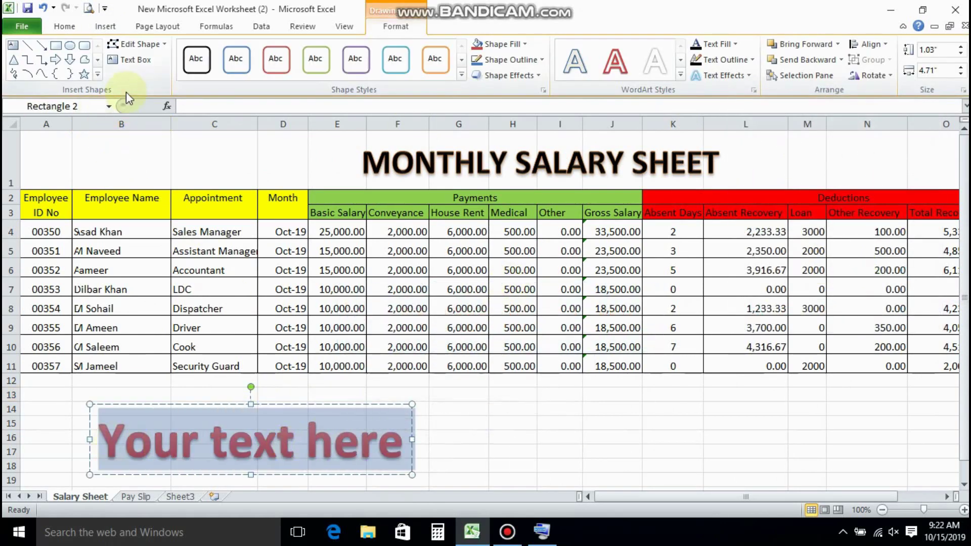
{"action": "left_click", "coordinate": [64, 25]}
{"action": "left_click", "coordinate": [217, 50]}
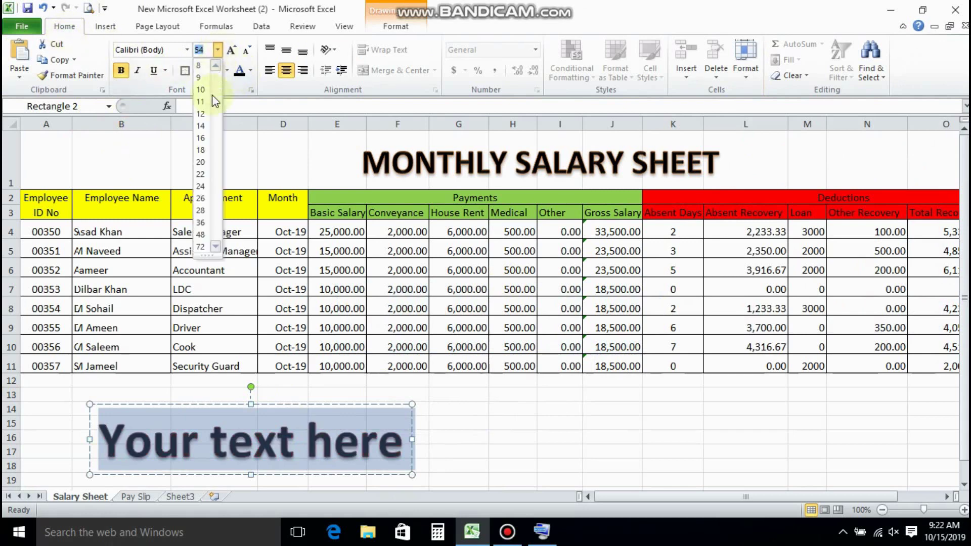
{"action": "left_click", "coordinate": [202, 188]}
{"action": "left_click_drag", "start_coordinate": [234, 395], "coordinate": [104, 414]}
- Replace the WordArt placeholder text with "When we edit salay sheet, pay slip will be changed aoutomaticaly"
{"action": "left_click_drag", "start_coordinate": [187, 434], "coordinate": [53, 434]}
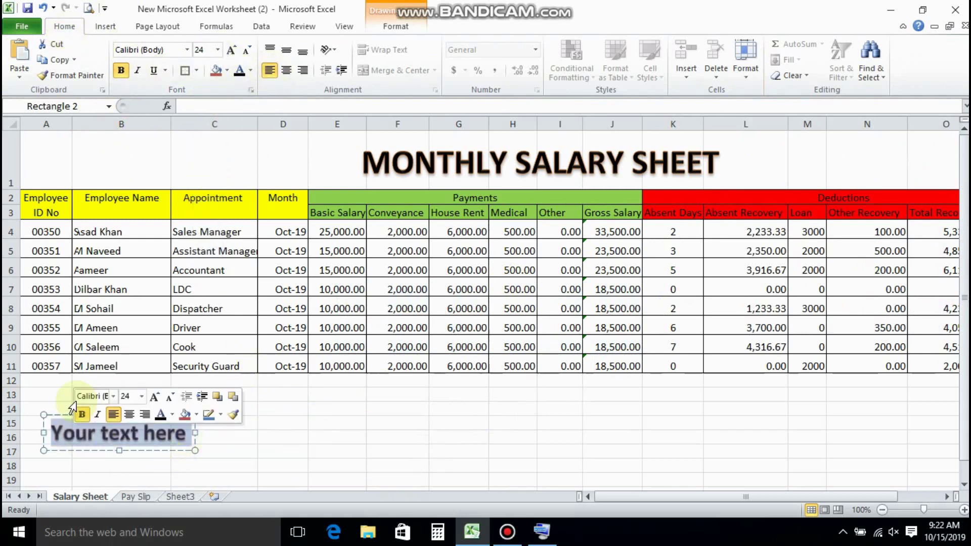
{"action": "type", "text": "When we"}
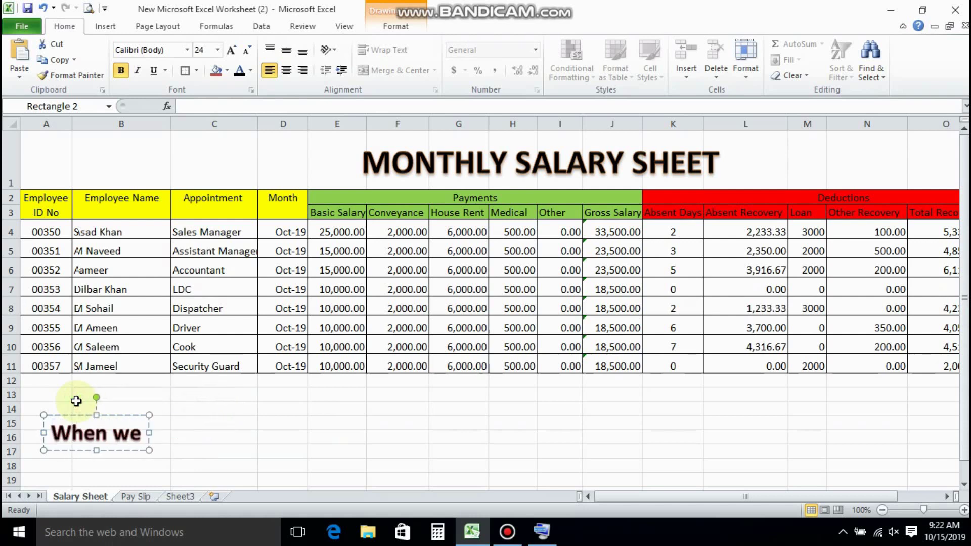
{"action": "type", "text": " edit sa"}
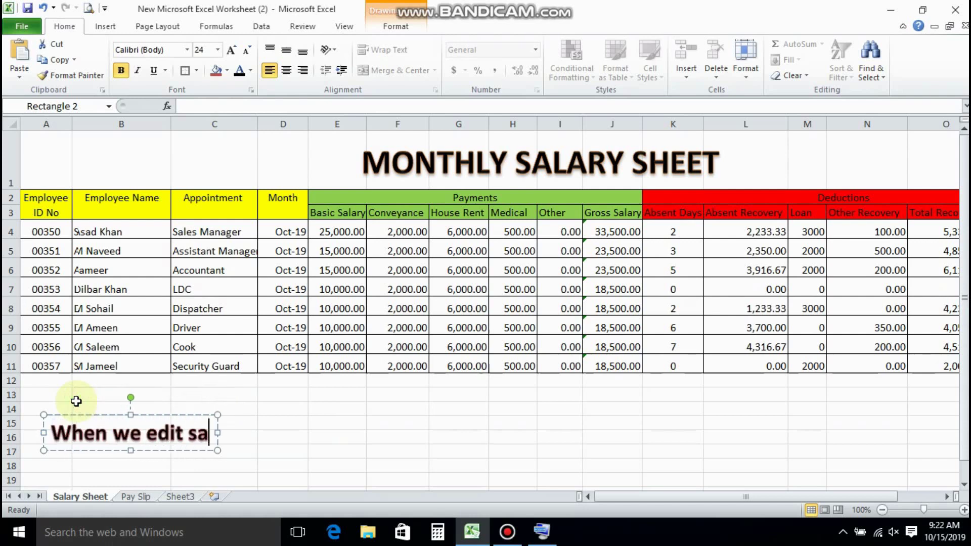
{"action": "type", "text": "lay"}
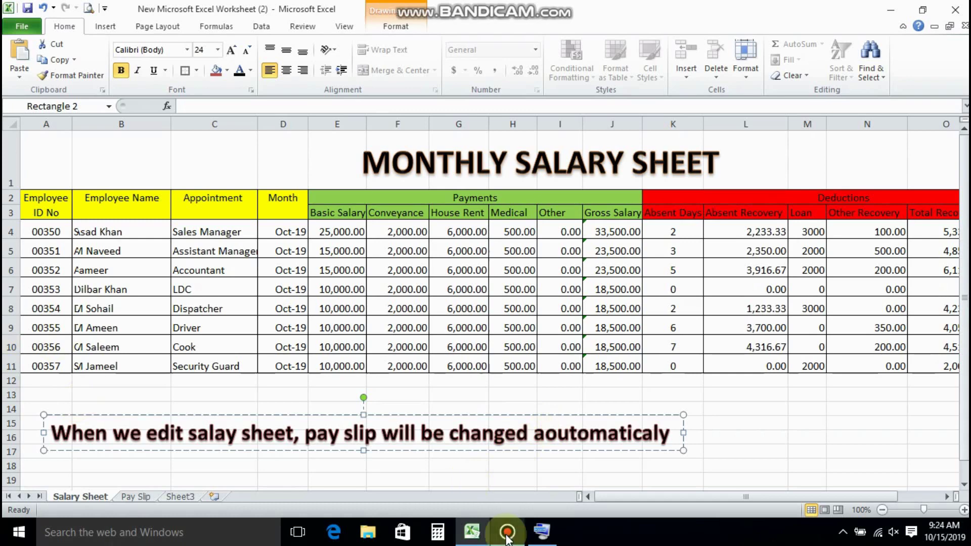
- Examine the Month field at the top of the Pay Slip and return to the Salary Sheet
{"action": "left_click", "coordinate": [136, 497]}
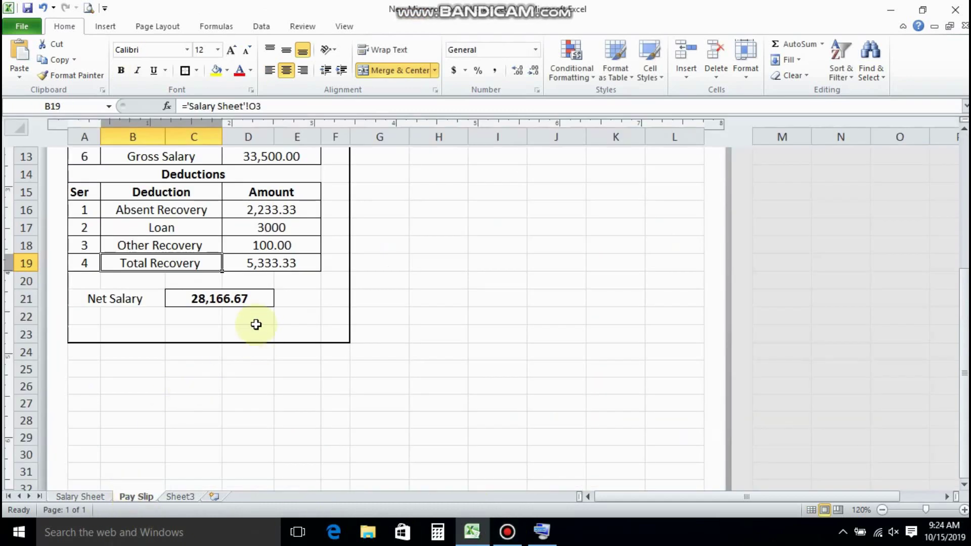
{"action": "scroll", "coordinate": [256, 325], "scroll_direction": "up", "scroll_amount": 4}
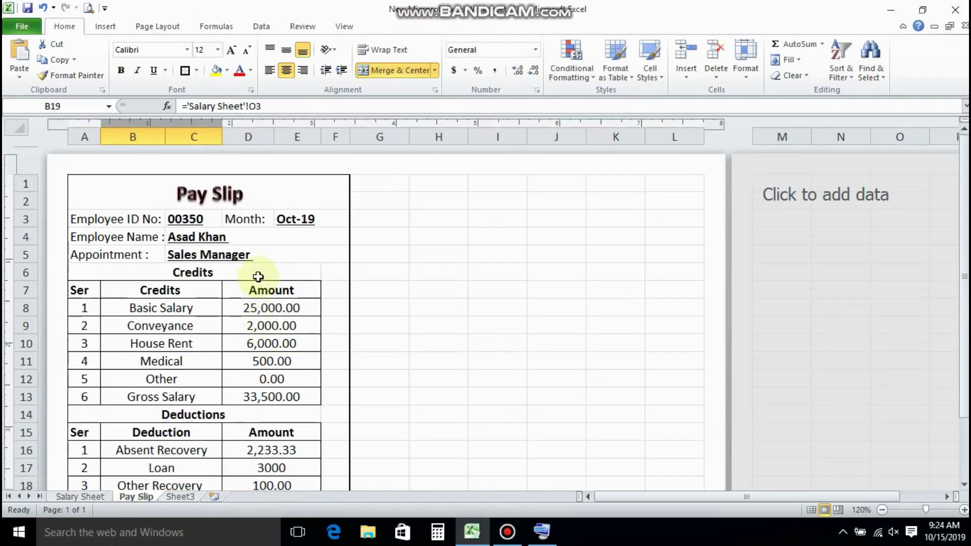
{"action": "left_click", "coordinate": [295, 218]}
{"action": "left_click", "coordinate": [74, 496]}
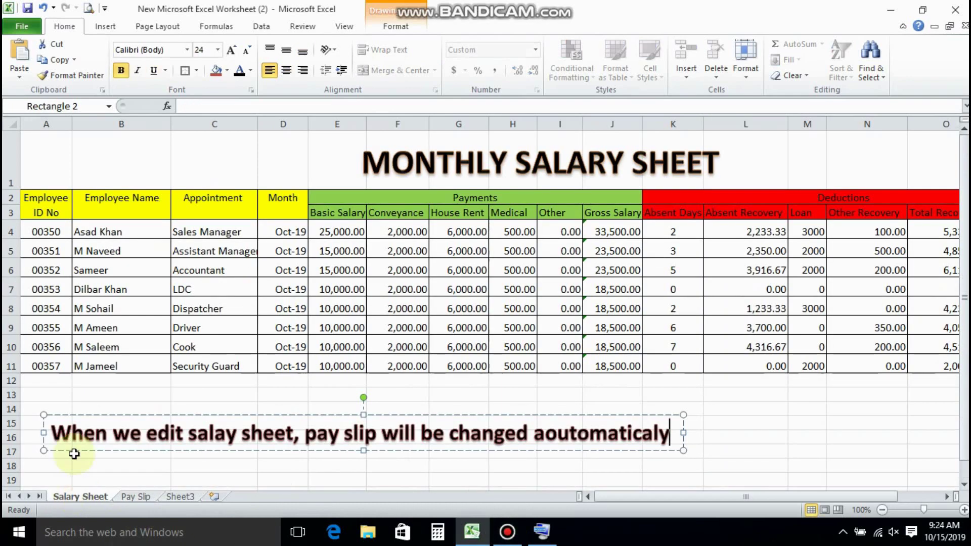
- Try entering Nov as the first employee's month in cell D4 of the Salary Sheet
{"action": "left_click", "coordinate": [283, 231]}
{"action": "type", "text": "Nov"}
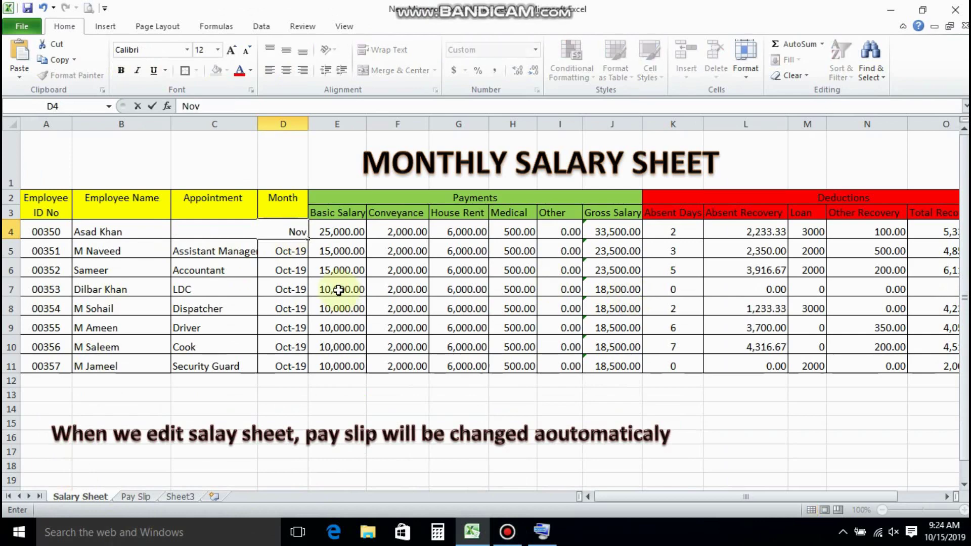
{"action": "key", "text": "End"}
{"action": "key", "text": "Tab"}
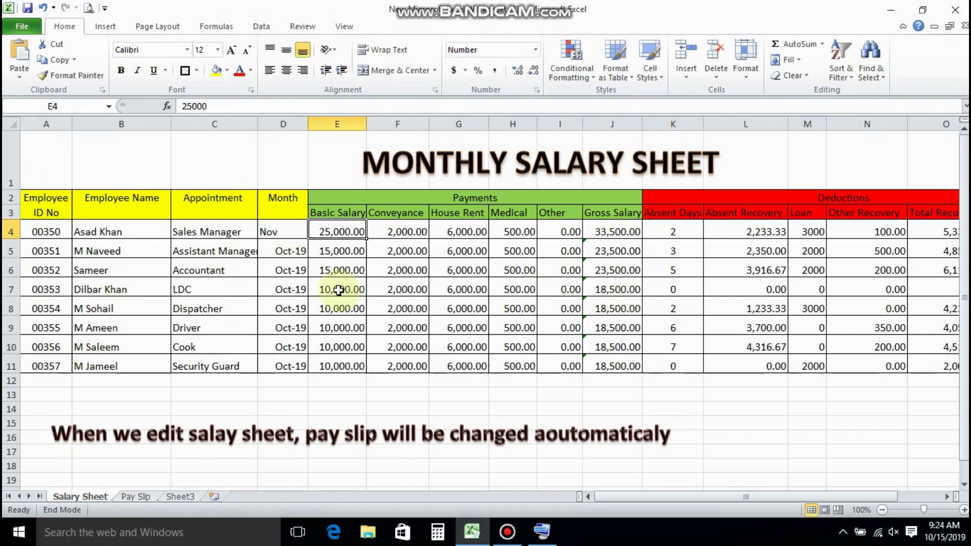
- Check that D4 uses the custom mmm-yy format and enter the month as Nov 19
{"action": "left_click", "coordinate": [284, 231]}
{"action": "right_click", "coordinate": [286, 228]}
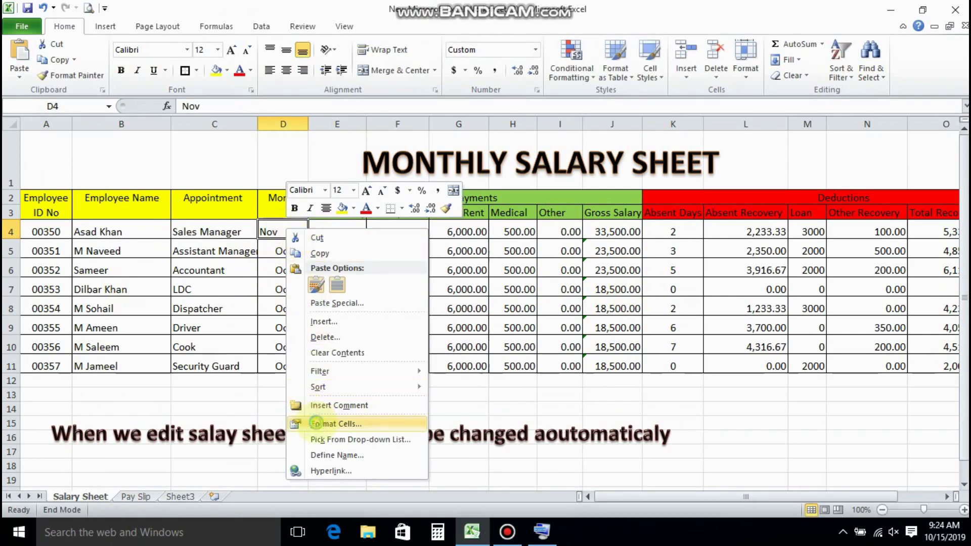
{"action": "left_click", "coordinate": [303, 423]}
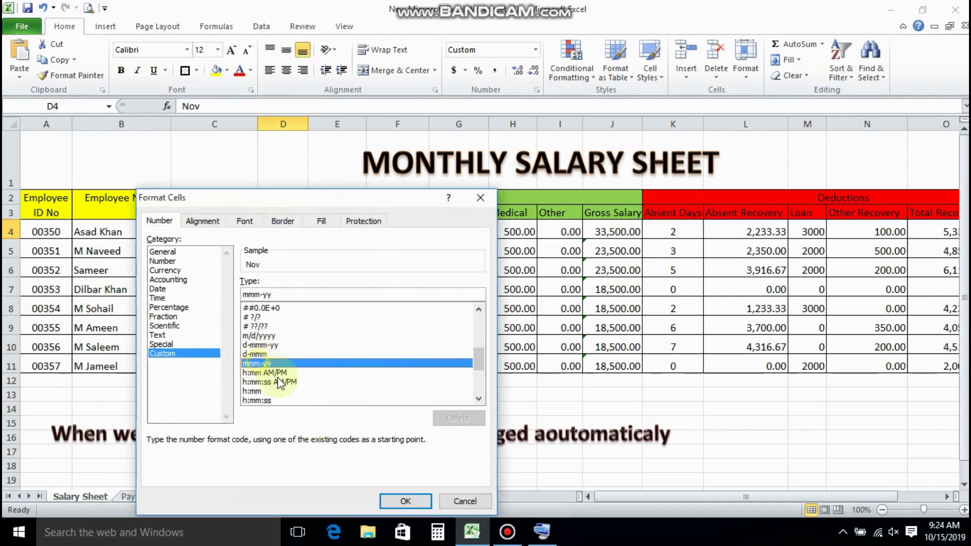
{"action": "left_click", "coordinate": [403, 501]}
{"action": "type", "text": "No"}
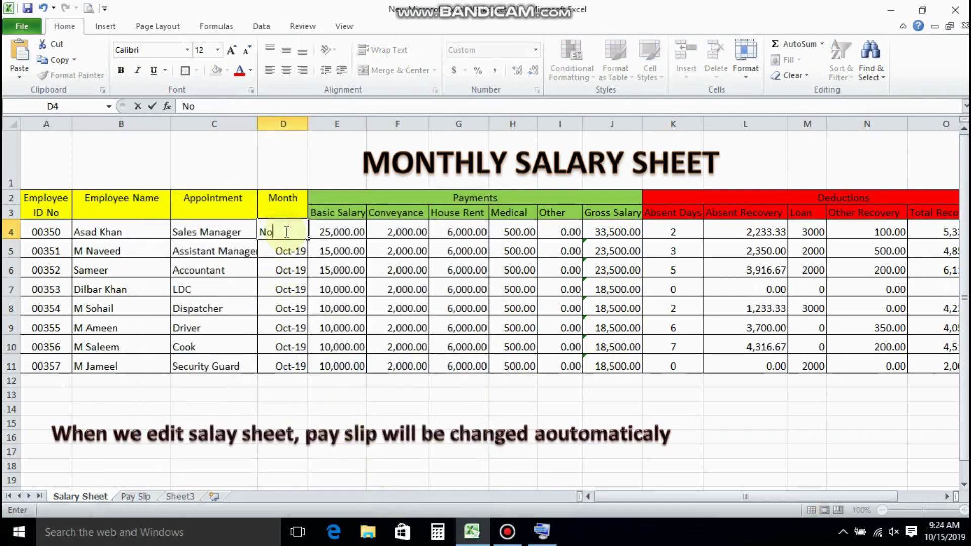
{"action": "type", "text": "v 19"}
{"action": "key", "text": "Tab"}
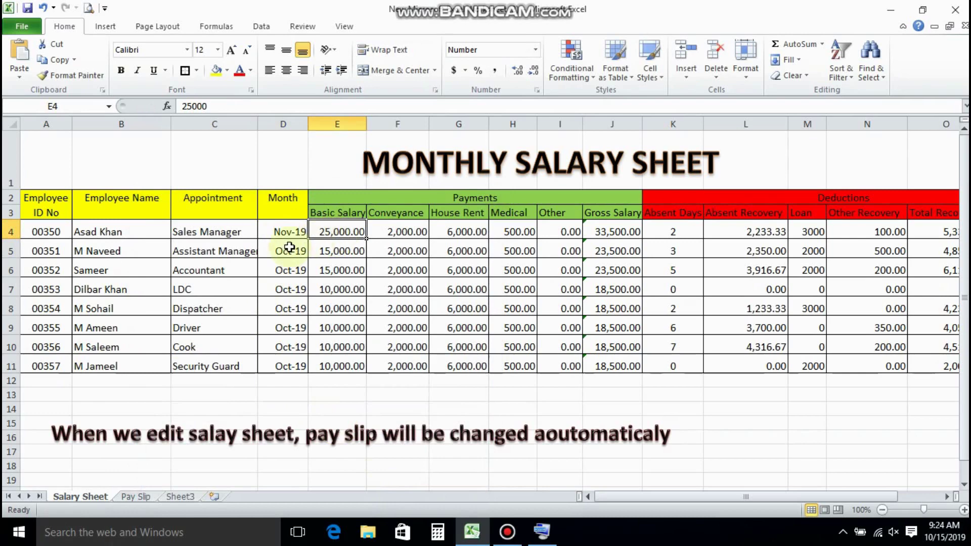
- Examine the Pay Slip's month, employee name, credit amounts and Other Recovery against the edited Salary Sheet
{"action": "left_click", "coordinate": [289, 234]}
{"action": "left_click", "coordinate": [136, 496]}
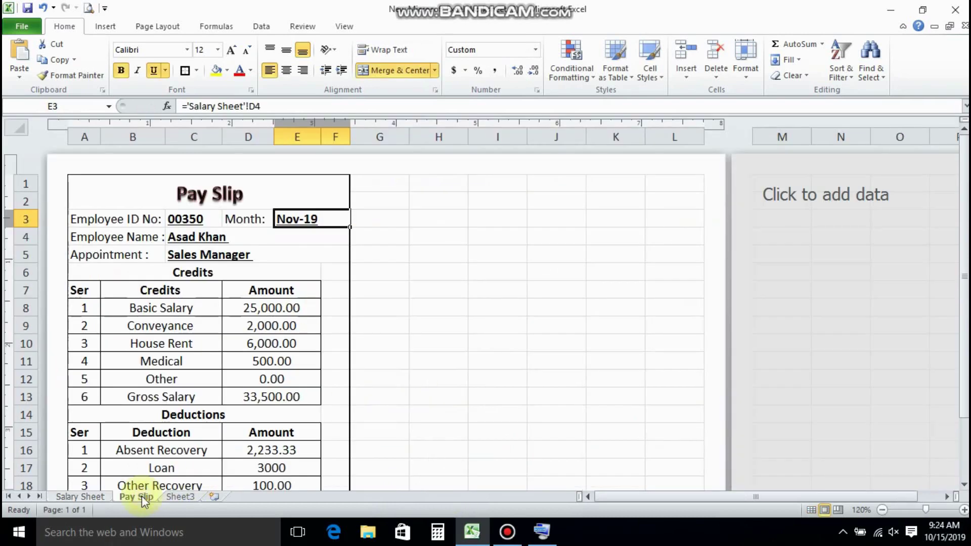
{"action": "left_click", "coordinate": [298, 256]}
{"action": "left_click", "coordinate": [309, 219]}
{"action": "left_click", "coordinate": [189, 239]}
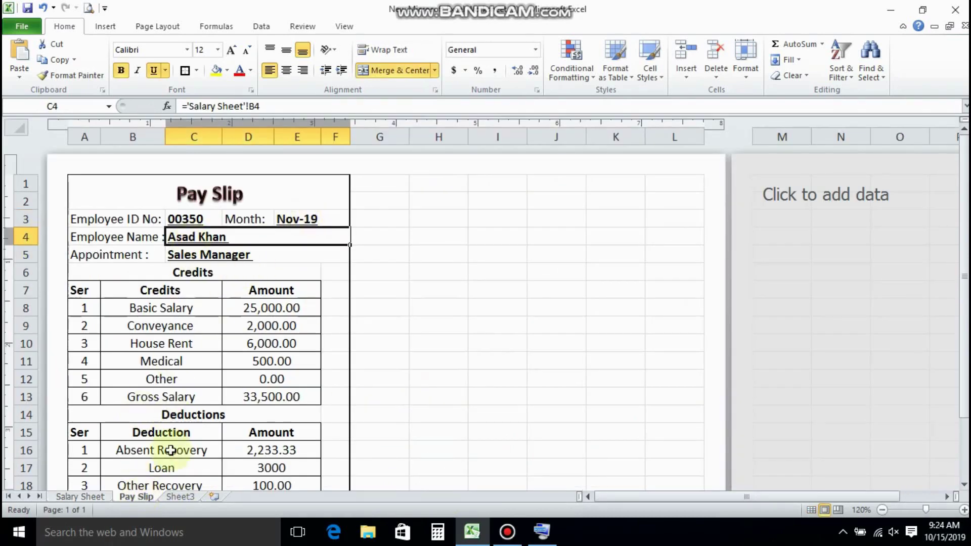
{"action": "left_click", "coordinate": [267, 310]}
{"action": "left_click", "coordinate": [264, 327]}
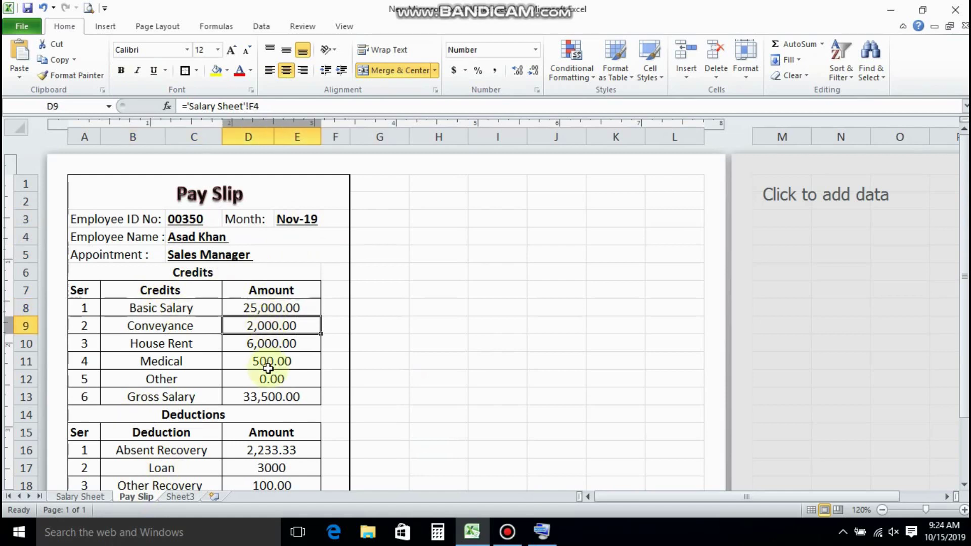
{"action": "scroll", "coordinate": [222, 411], "scroll_direction": "down", "scroll_amount": 2}
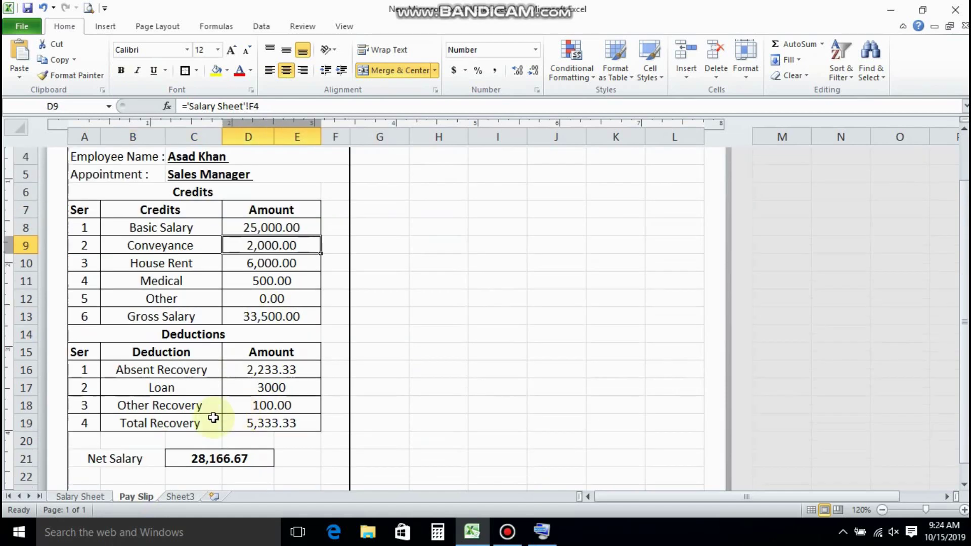
{"action": "left_click", "coordinate": [177, 405]}
{"action": "left_click", "coordinate": [266, 405]}
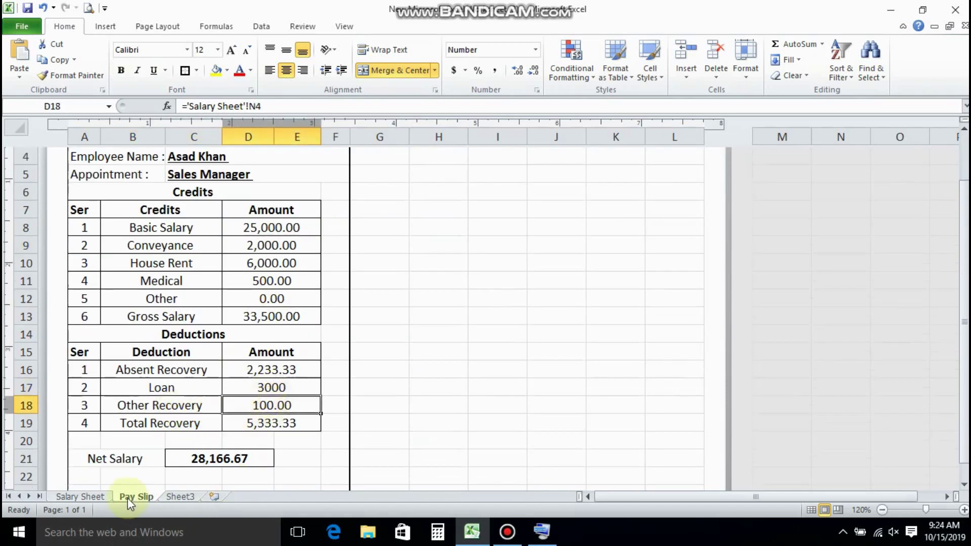
- Set the first employee's Other Recovery in cell N4 of the Salary Sheet to 500
{"action": "left_click", "coordinate": [98, 497]}
{"action": "left_click", "coordinate": [865, 232]}
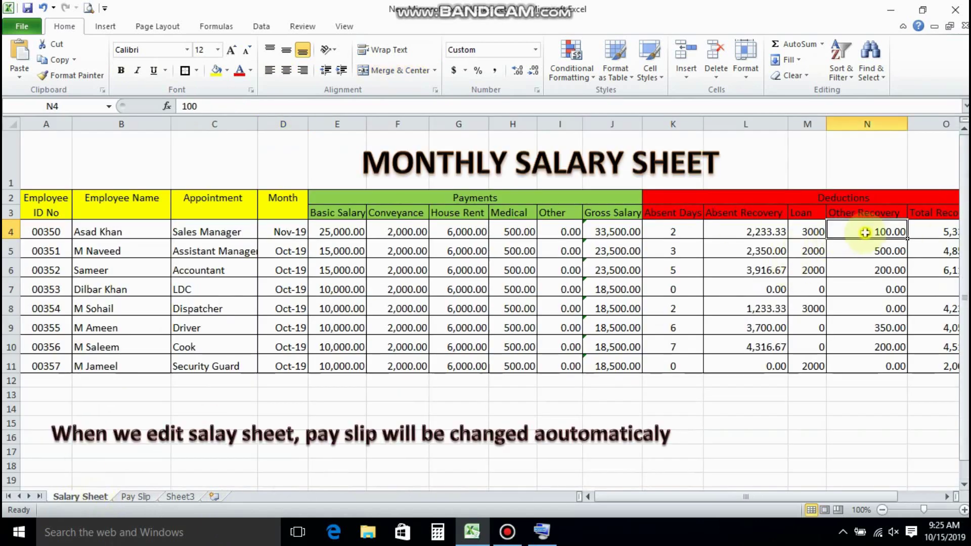
{"action": "left_click", "coordinate": [868, 246]}
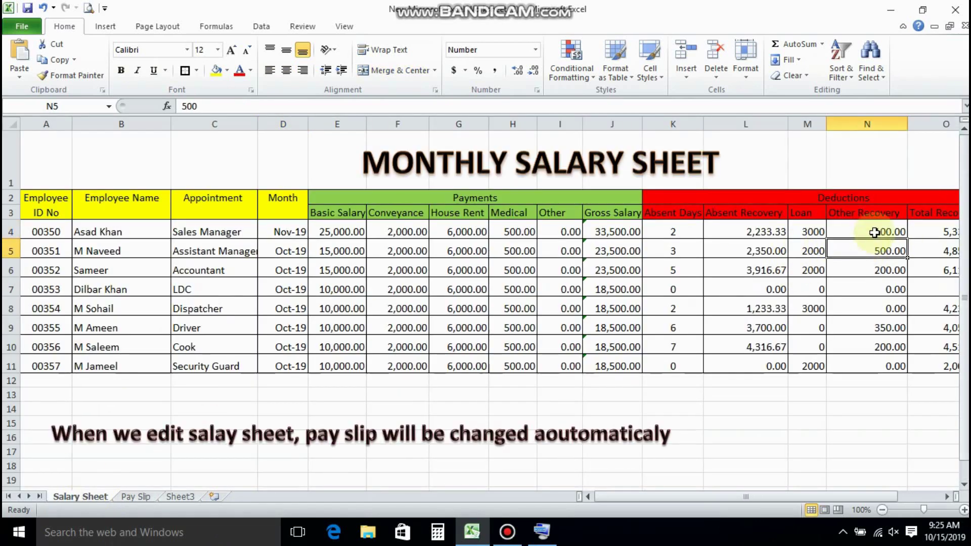
{"action": "left_click", "coordinate": [875, 233]}
{"action": "type", "text": "500"}
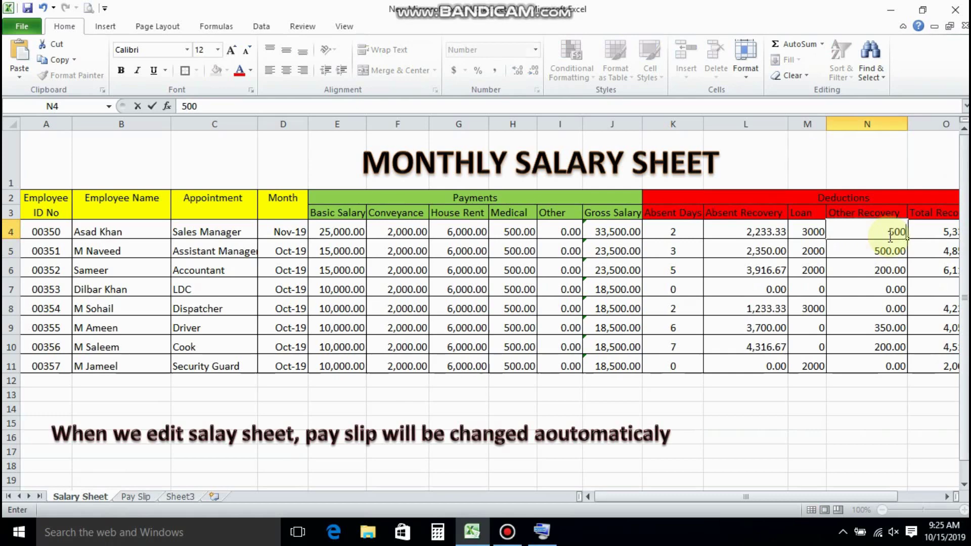
{"action": "left_click", "coordinate": [821, 398]}
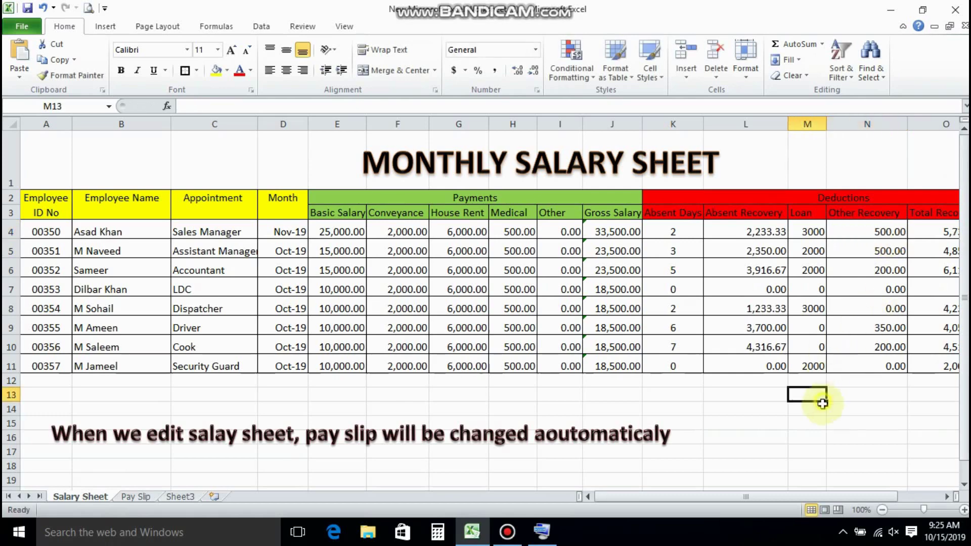
- Check Other Recovery, Total Recovery and Net Salary on the Pay Slip, and review the deductions on the Salary Sheet
{"action": "left_click", "coordinate": [136, 497]}
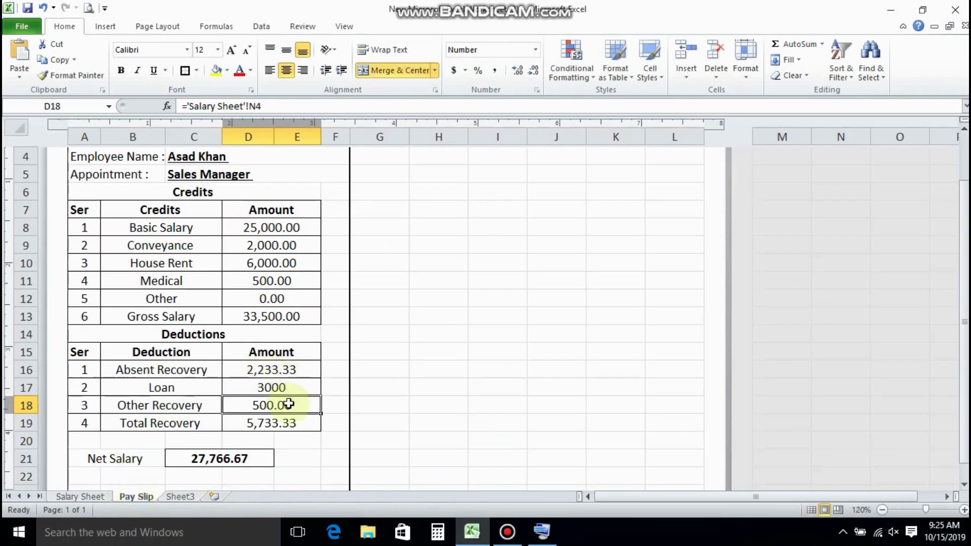
{"action": "left_click", "coordinate": [265, 423]}
{"action": "left_click", "coordinate": [222, 459]}
{"action": "left_click", "coordinate": [84, 499]}
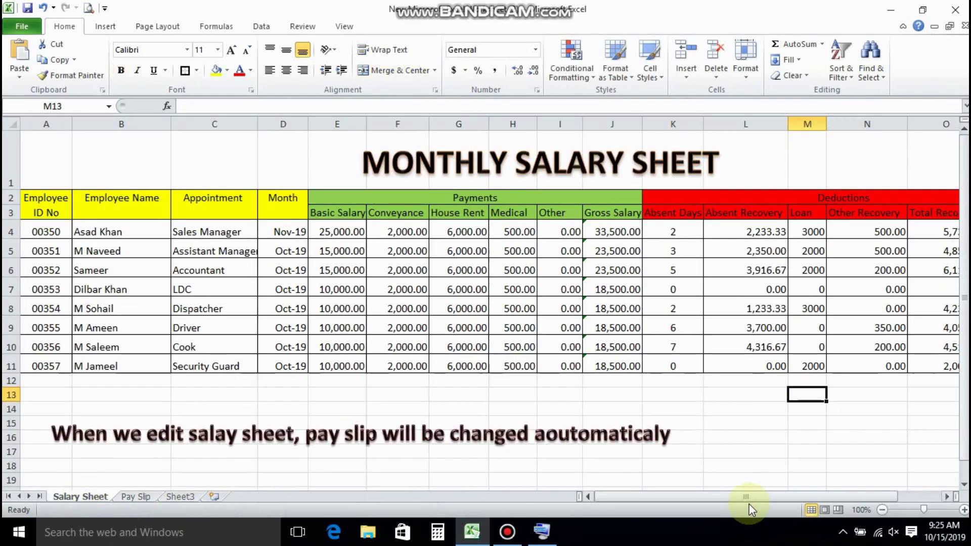
{"action": "left_click_drag", "start_coordinate": [749, 504], "coordinate": [790, 498]}
{"action": "left_click", "coordinate": [865, 232]}
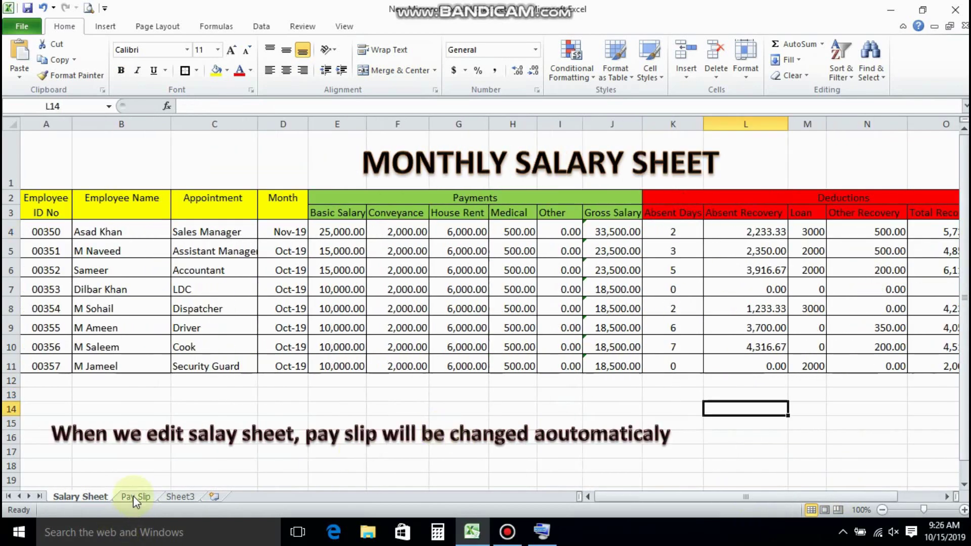
- Copy the whole pay slip, A1 to F23, and paste the copy beside it starting at H1
{"action": "left_click", "coordinate": [134, 498]}
{"action": "scroll", "coordinate": [109, 314], "scroll_direction": "up", "scroll_amount": 1}
{"action": "scroll", "coordinate": [152, 362], "scroll_direction": "down", "scroll_amount": 2}
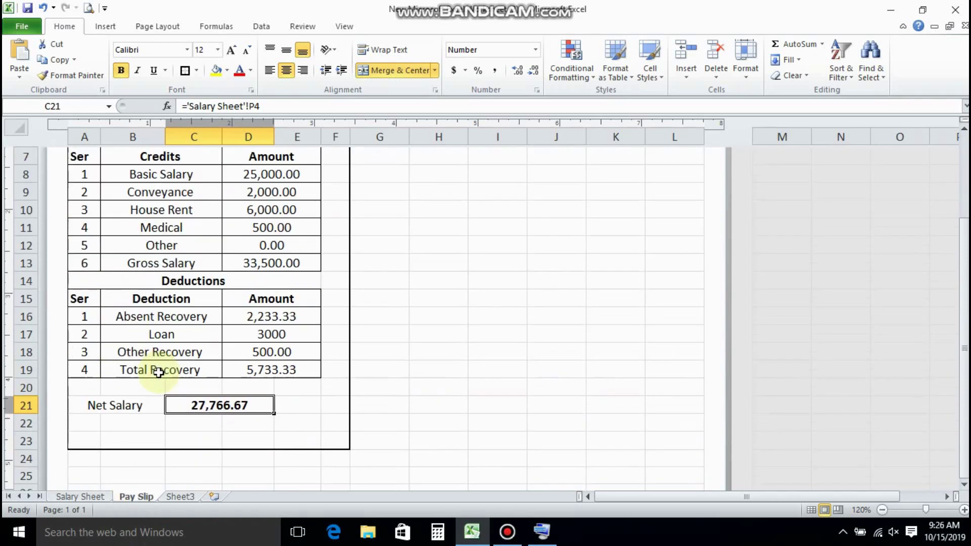
{"action": "scroll", "coordinate": [158, 373], "scroll_direction": "up", "scroll_amount": 2}
{"action": "left_click_drag", "start_coordinate": [95, 184], "coordinate": [114, 451]}
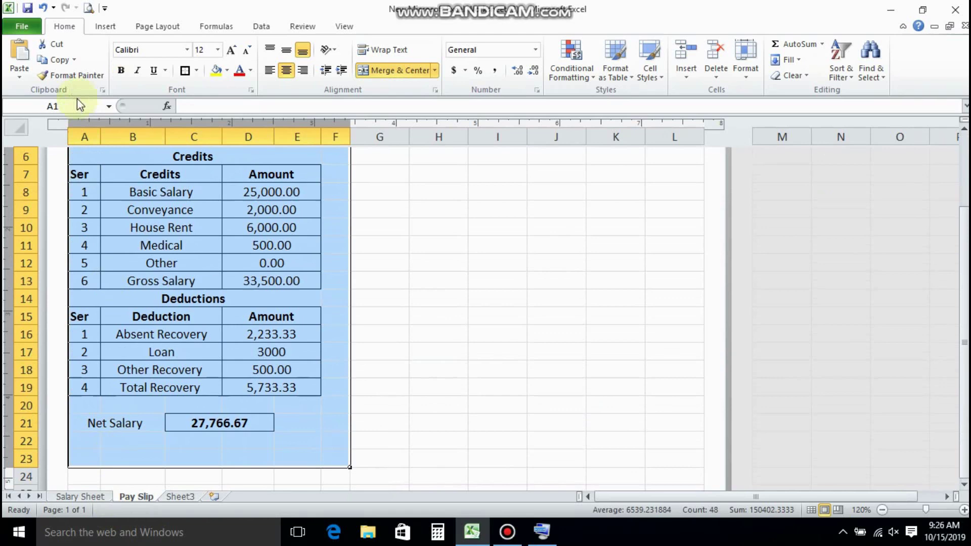
{"action": "left_click", "coordinate": [58, 61]}
{"action": "left_click", "coordinate": [436, 183]}
{"action": "left_click", "coordinate": [19, 53]}
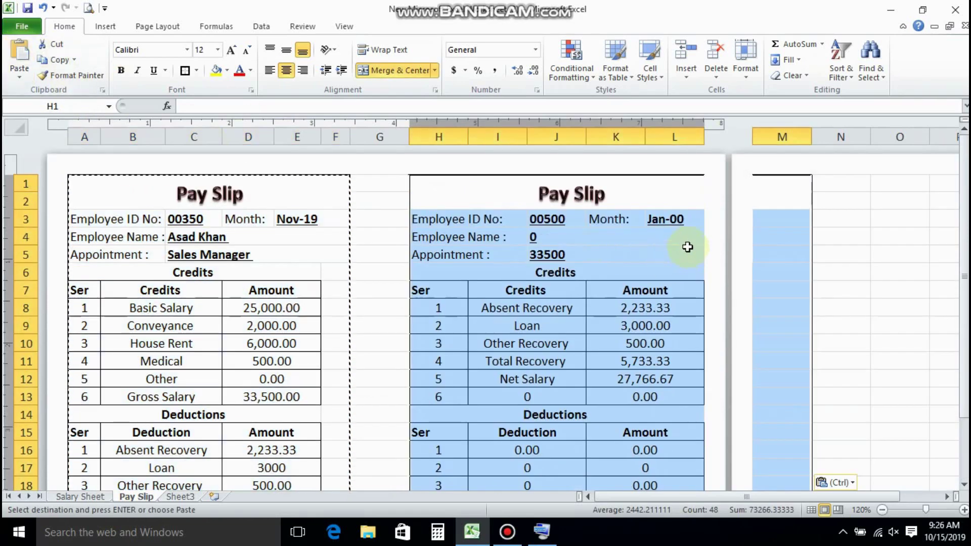
{"action": "left_click", "coordinate": [488, 269]}
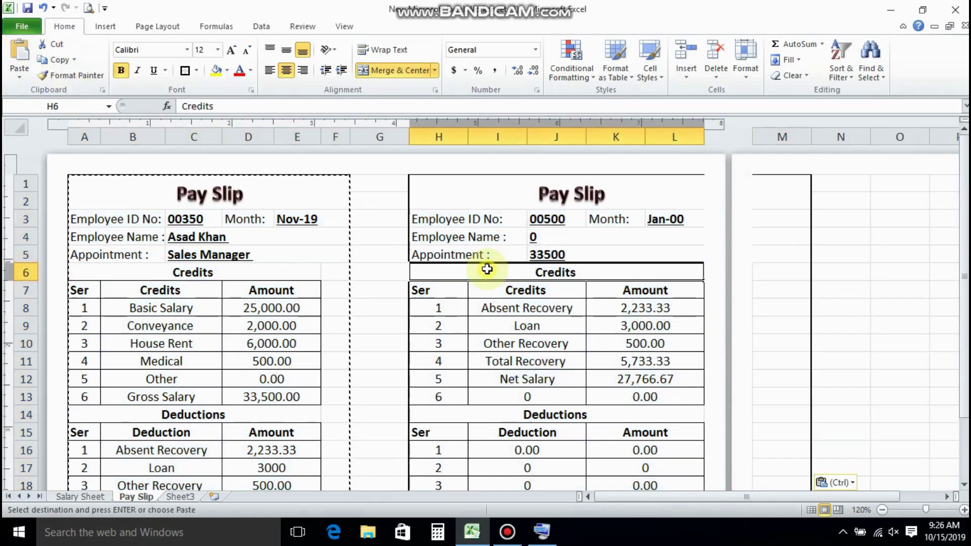
{"action": "key", "text": "Escape"}
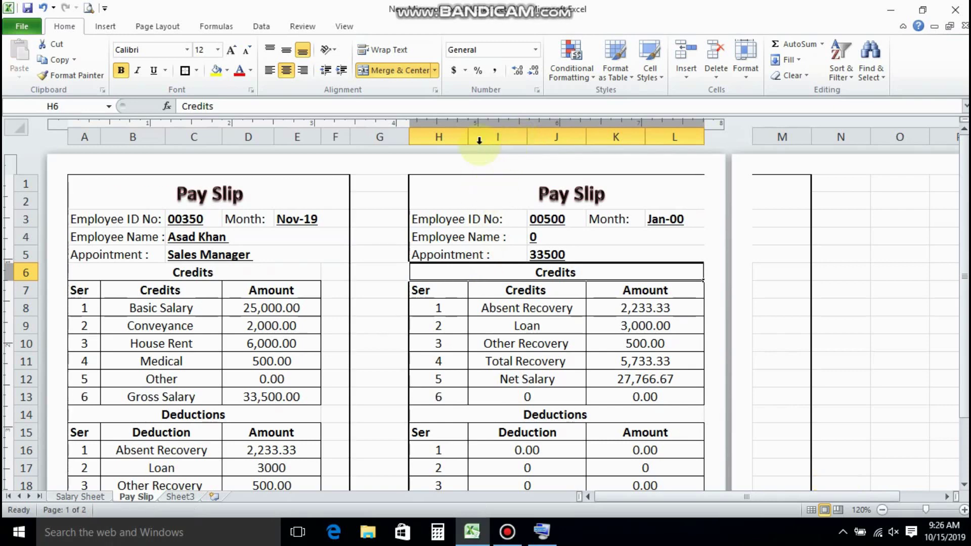
- Adjust the widths of columns G to M so the copied pay slip fits on the first page
{"action": "left_click_drag", "start_coordinate": [466, 137], "coordinate": [448, 137]}
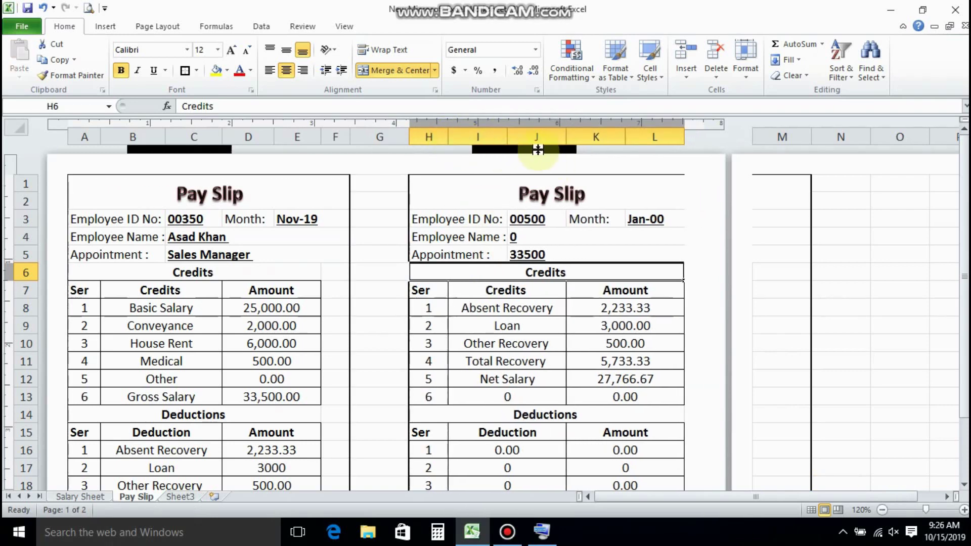
{"action": "left_click_drag", "start_coordinate": [507, 137], "coordinate": [507, 136]}
{"action": "left_click_drag", "start_coordinate": [566, 138], "coordinate": [656, 136]}
{"action": "left_click_drag", "start_coordinate": [810, 135], "coordinate": [772, 136]}
{"action": "left_click_drag", "start_coordinate": [652, 142], "coordinate": [610, 137]}
{"action": "left_click_drag", "start_coordinate": [688, 136], "coordinate": [686, 136]}
{"action": "mouse_move", "coordinate": [408, 134]}
{"action": "left_mouse_down"}
{"action": "mouse_move", "coordinate": [392, 143]}
{"action": "mouse_move", "coordinate": [407, 136]}
{"action": "left_mouse_up"}
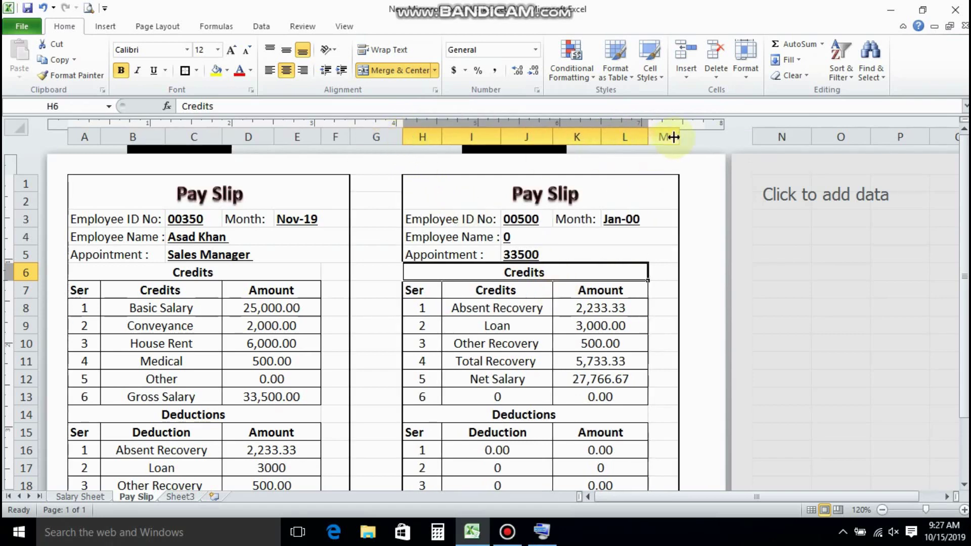
{"action": "left_click_drag", "start_coordinate": [673, 136], "coordinate": [687, 136]}
- Clear the Employee ID, Month, Employee Name and Appointment values in the copied pay slip
{"action": "left_click", "coordinate": [585, 290]}
{"action": "left_click", "coordinate": [523, 218]}
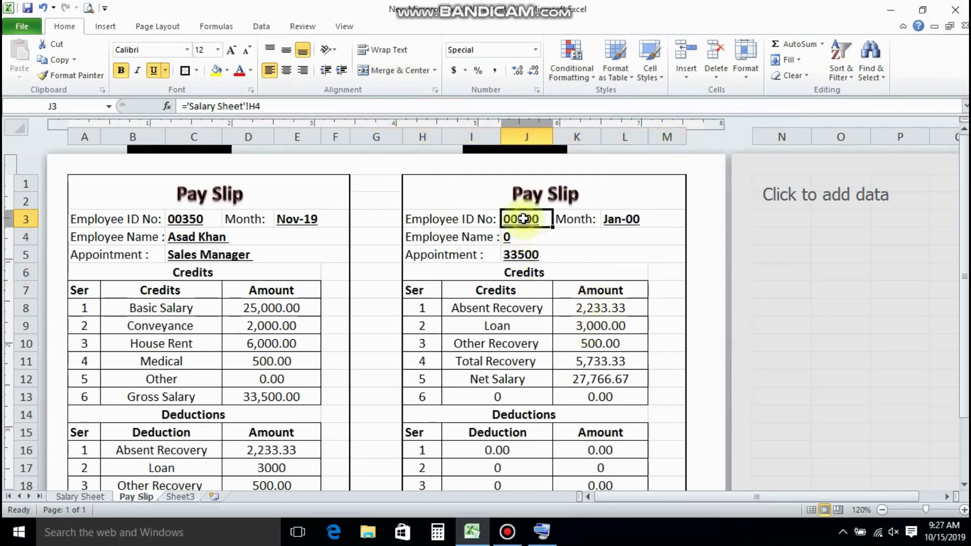
{"action": "left_click", "coordinate": [526, 239]}
{"action": "left_click", "coordinate": [527, 256]}
{"action": "left_click", "coordinate": [527, 274]}
{"action": "left_click", "coordinate": [537, 222]}
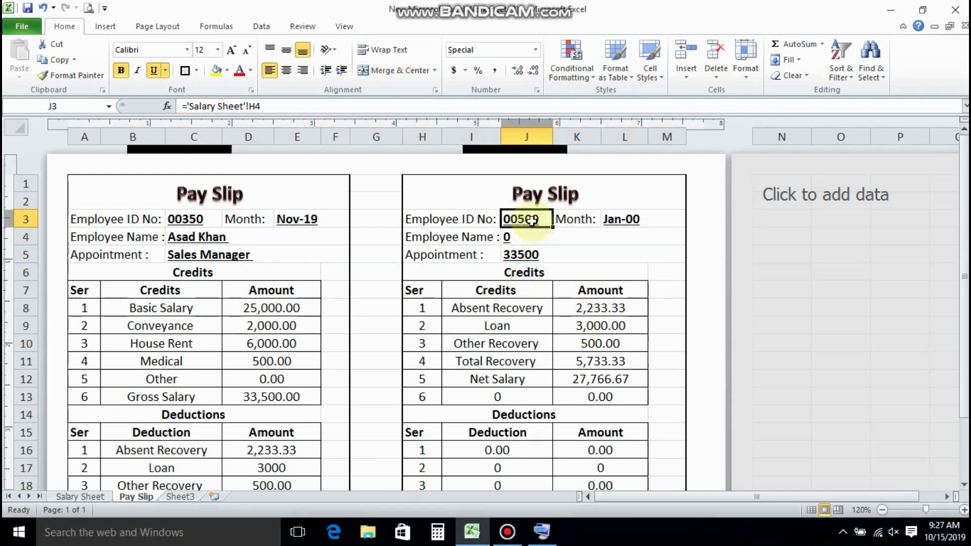
{"action": "key", "text": "Delete"}
{"action": "left_click", "coordinate": [640, 219]}
{"action": "left_click", "coordinate": [516, 241]}
{"action": "key", "text": "Delete"}
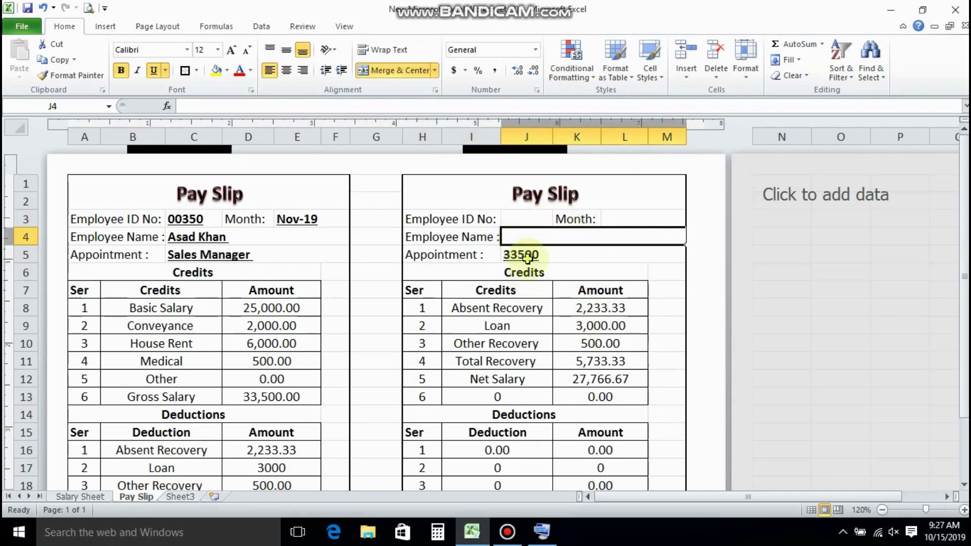
{"action": "left_click", "coordinate": [527, 257]}
{"action": "key", "text": "Delete"}
- Left-align the credit labels in rows 8 to 12 of the copied pay slip
{"action": "left_click", "coordinate": [530, 272]}
{"action": "left_click", "coordinate": [587, 305]}
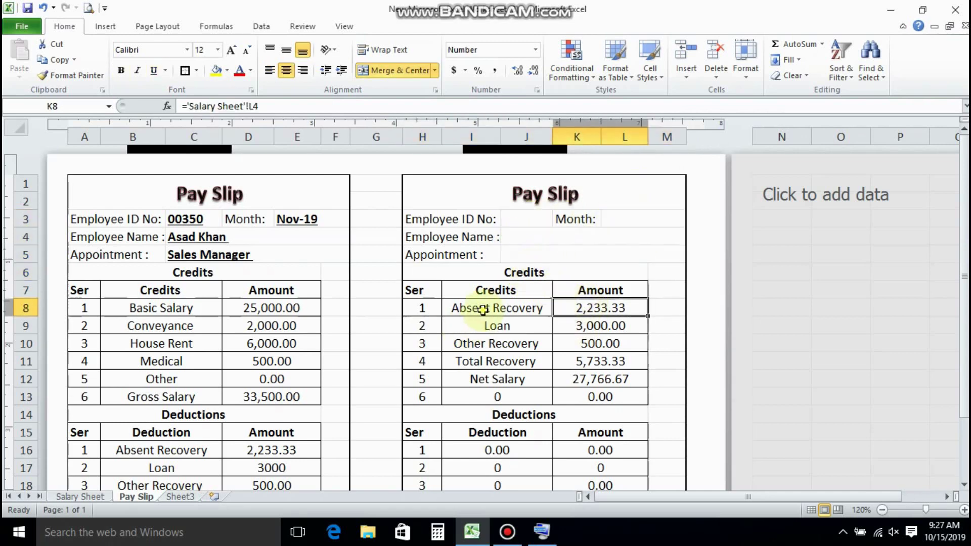
{"action": "left_click_drag", "start_coordinate": [483, 310], "coordinate": [494, 379]}
{"action": "left_click", "coordinate": [260, 70]}
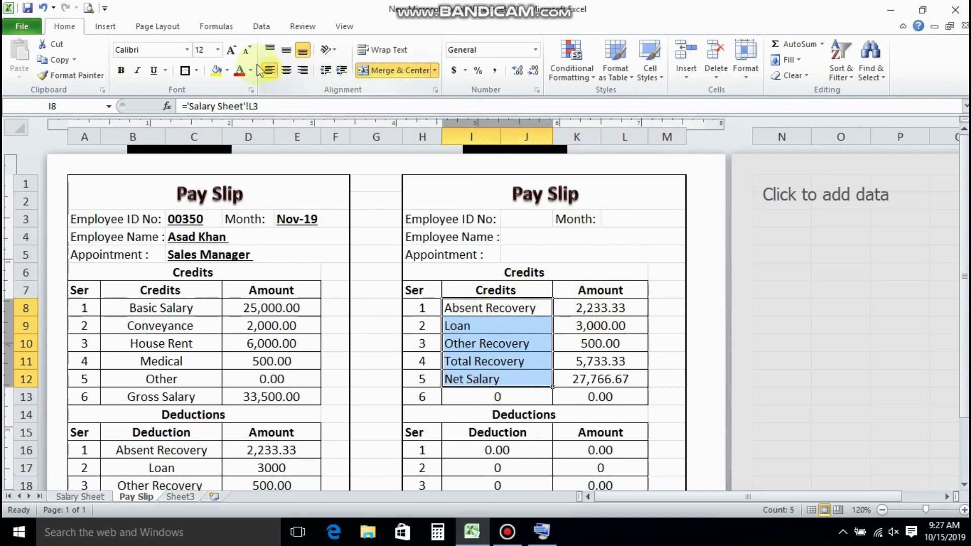
{"action": "left_click", "coordinate": [482, 320]}
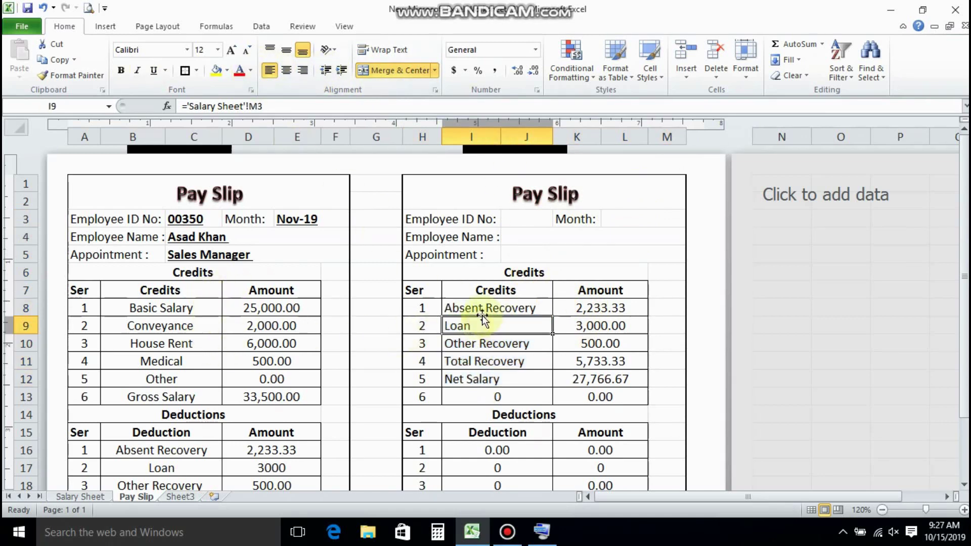
- Clear the credit labels and their amounts in rows 8 to 13 of the copied pay slip
{"action": "left_click_drag", "start_coordinate": [481, 313], "coordinate": [494, 391]}
{"action": "key", "text": "Delete"}
{"action": "left_click_drag", "start_coordinate": [603, 313], "coordinate": [605, 394]}
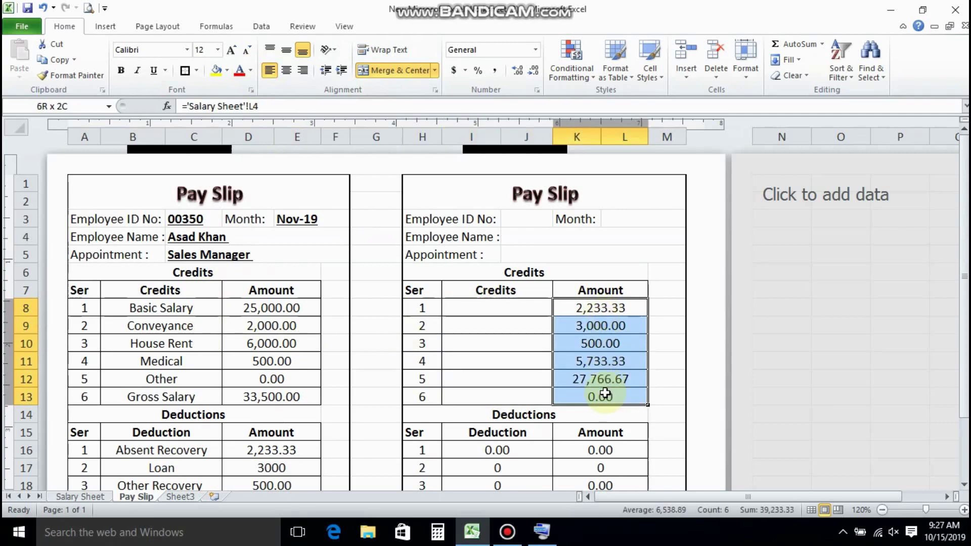
{"action": "key", "text": "Delete"}
- Clear the deduction labels and amounts in rows 16 to 19 and the Net Salary value in the copied pay slip
{"action": "scroll", "coordinate": [533, 347], "scroll_direction": "down", "scroll_amount": 3}
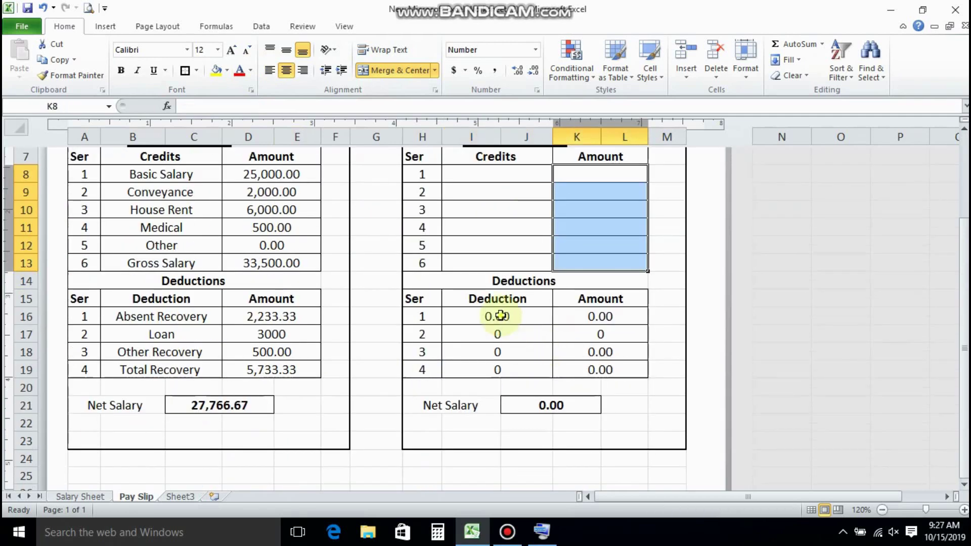
{"action": "left_click_drag", "start_coordinate": [499, 317], "coordinate": [531, 362]}
{"action": "key", "text": "Delete"}
{"action": "left_click_drag", "start_coordinate": [601, 317], "coordinate": [595, 373]}
{"action": "key", "text": "Delete"}
{"action": "left_click", "coordinate": [566, 404]}
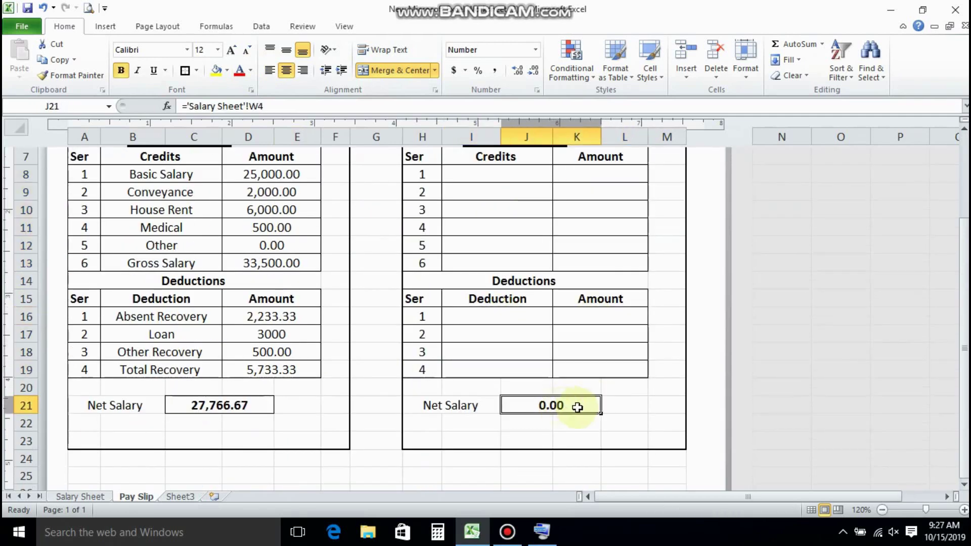
{"action": "key", "text": "Delete"}
{"action": "scroll", "coordinate": [509, 324], "scroll_direction": "up", "scroll_amount": 3}
{"action": "left_click", "coordinate": [516, 330]}
{"action": "left_click", "coordinate": [624, 222]}
{"action": "left_click", "coordinate": [528, 222]}
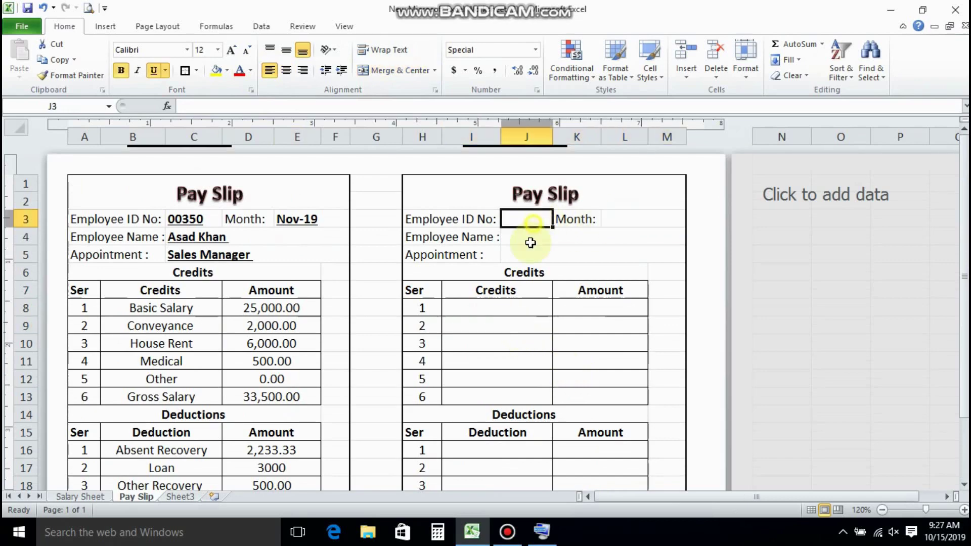
{"action": "left_click", "coordinate": [534, 256]}
{"action": "scroll", "coordinate": [553, 297], "scroll_direction": "down", "scroll_amount": 1}
{"action": "scroll", "coordinate": [547, 294], "scroll_direction": "up", "scroll_amount": 1}
- Copy the blank pay slip, H1 to M23, and paste it below the first slip starting at A25
{"action": "left_click_drag", "start_coordinate": [433, 189], "coordinate": [438, 454]}
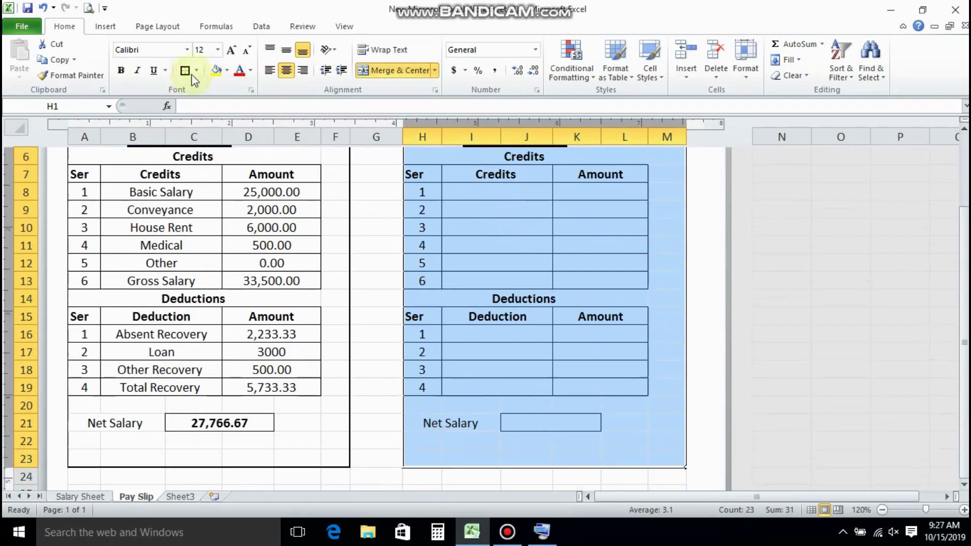
{"action": "left_click", "coordinate": [513, 206]}
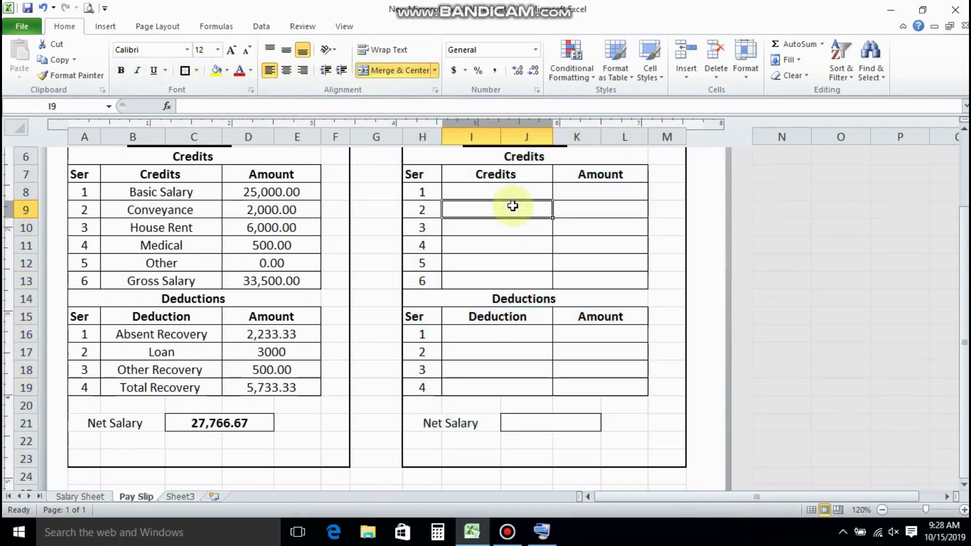
{"action": "scroll", "coordinate": [521, 202], "scroll_direction": "up", "scroll_amount": 2}
{"action": "left_click_drag", "start_coordinate": [418, 189], "coordinate": [424, 516]}
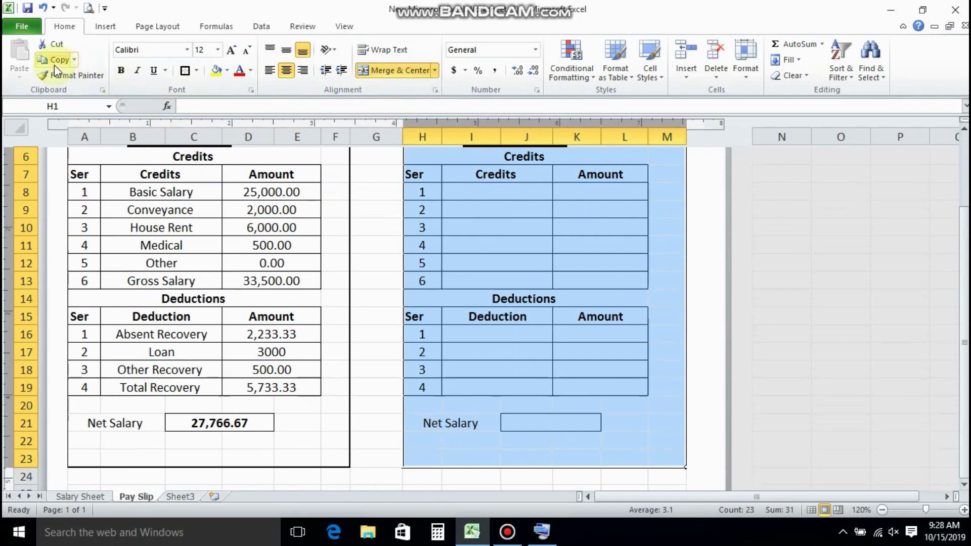
{"action": "left_click", "coordinate": [54, 60]}
{"action": "scroll", "coordinate": [191, 260], "scroll_direction": "down", "scroll_amount": 6}
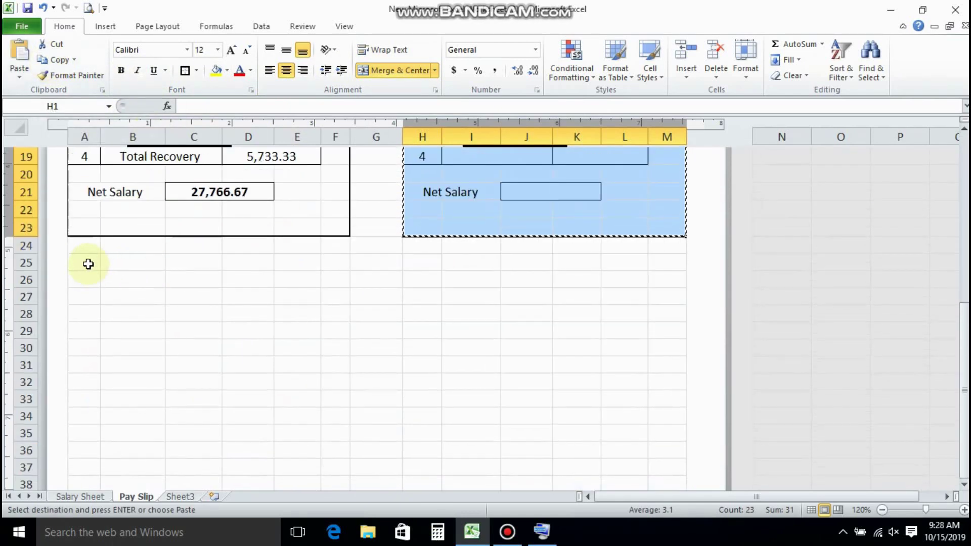
{"action": "left_click", "coordinate": [82, 264]}
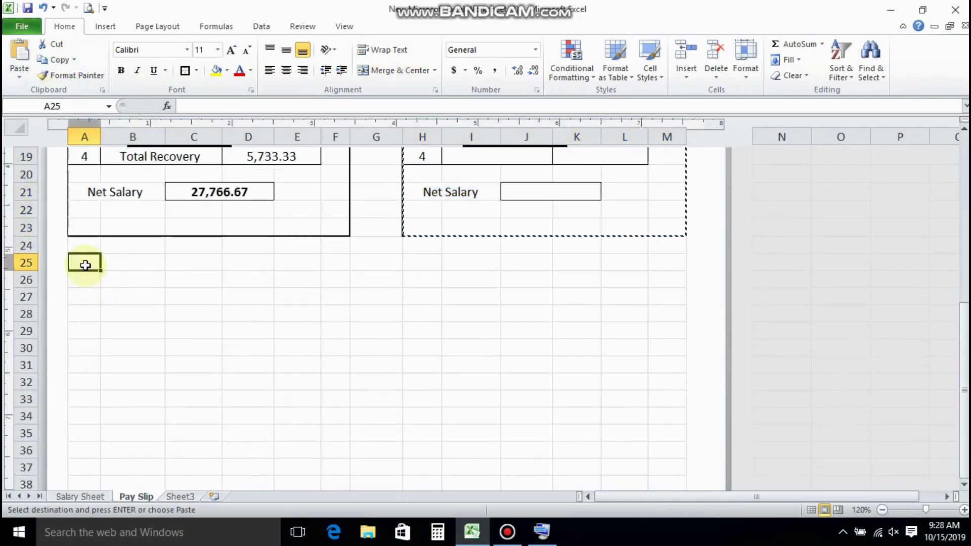
{"action": "left_click", "coordinate": [20, 56]}
{"action": "scroll", "coordinate": [258, 377], "scroll_direction": "down", "scroll_amount": 9}
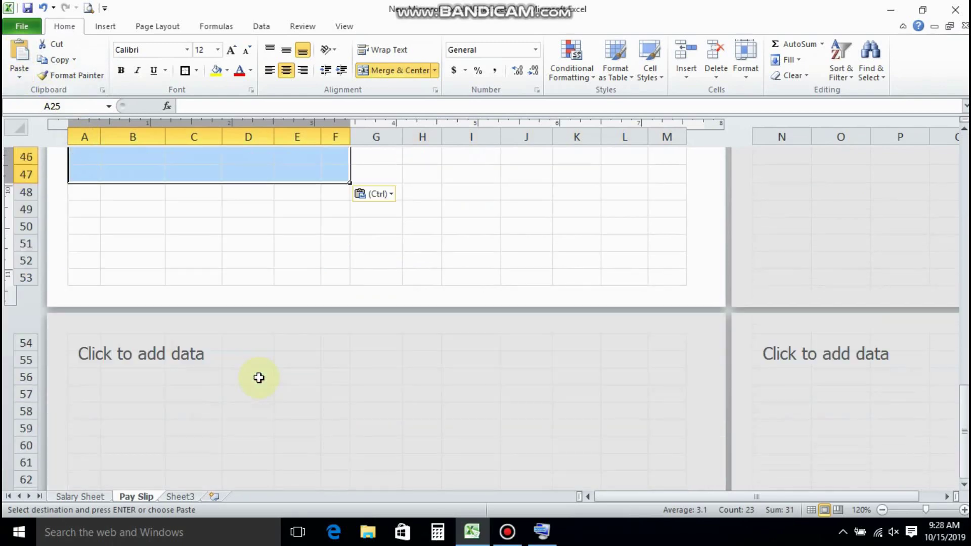
- Paste another copy of the blank pay slip starting at H25
{"action": "scroll", "coordinate": [258, 377], "scroll_direction": "up", "scroll_amount": 11}
{"action": "left_click", "coordinate": [415, 370]}
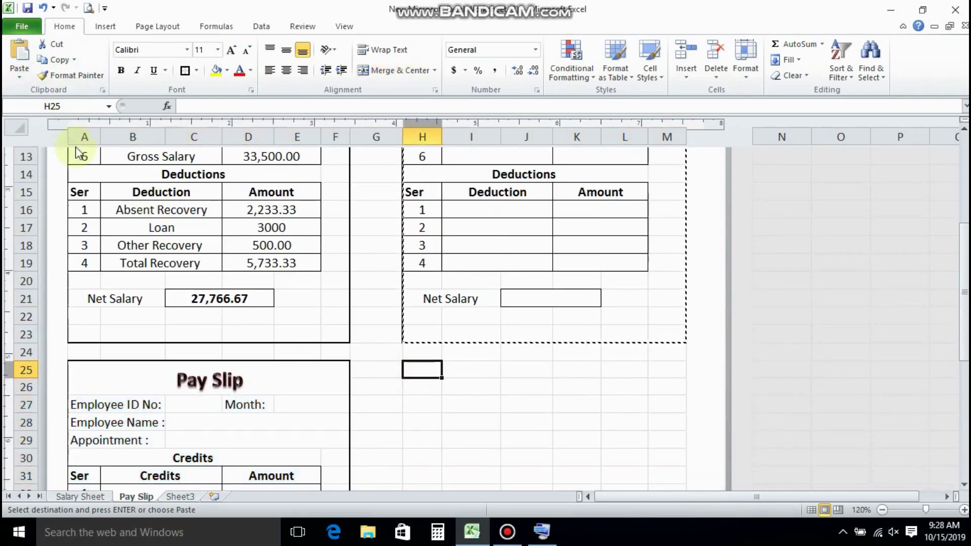
{"action": "left_click", "coordinate": [19, 56]}
{"action": "scroll", "coordinate": [600, 412], "scroll_direction": "down", "scroll_amount": 10}
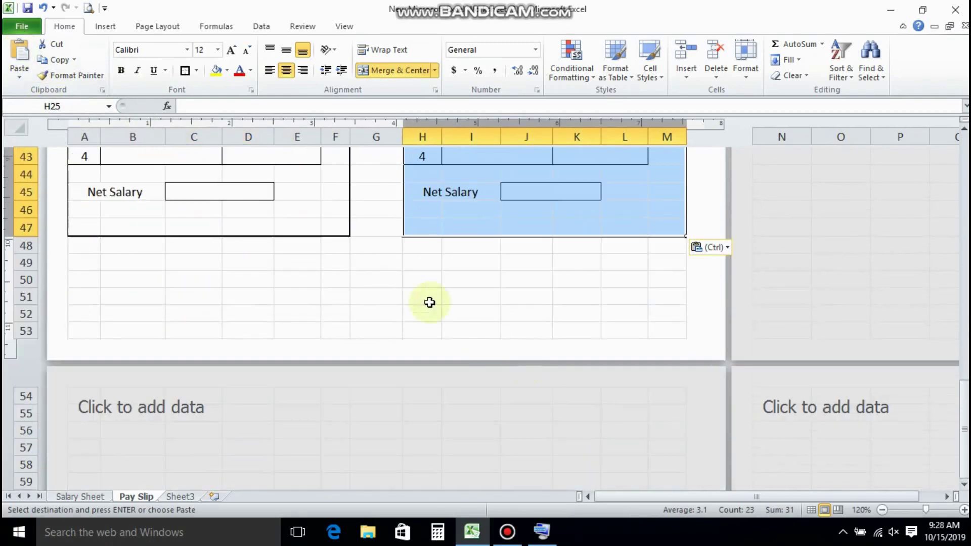
- Examine how the four pay slips are laid out on the page at different zoom levels, ending at 130%
{"action": "scroll", "coordinate": [420, 296], "scroll_direction": "up", "scroll_amount": 6}
{"action": "scroll", "coordinate": [271, 386], "scroll_direction": "up", "scroll_amount": 4}
{"action": "left_click", "coordinate": [544, 380]}
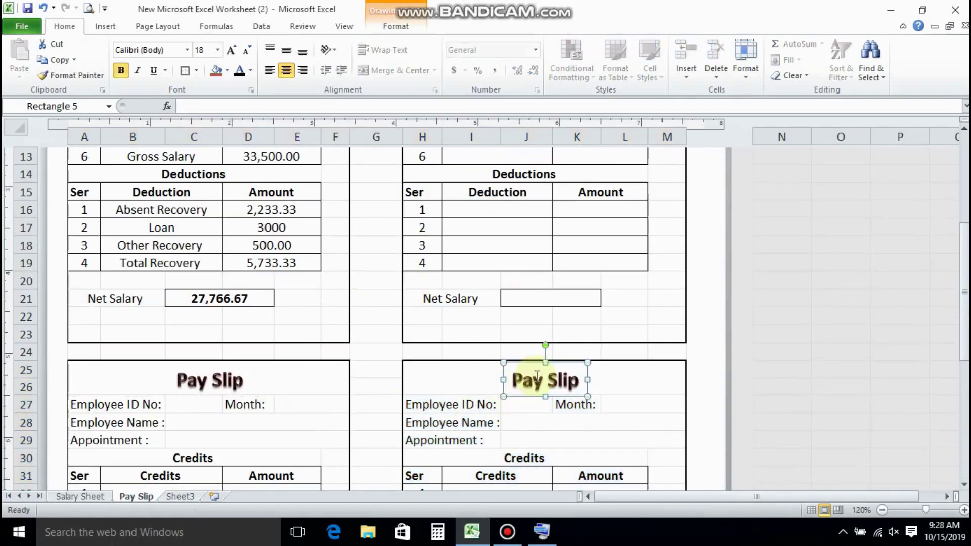
{"action": "left_click", "coordinate": [622, 425]}
{"action": "scroll", "coordinate": [288, 442], "scroll_direction": "down", "scroll_amount": 7}
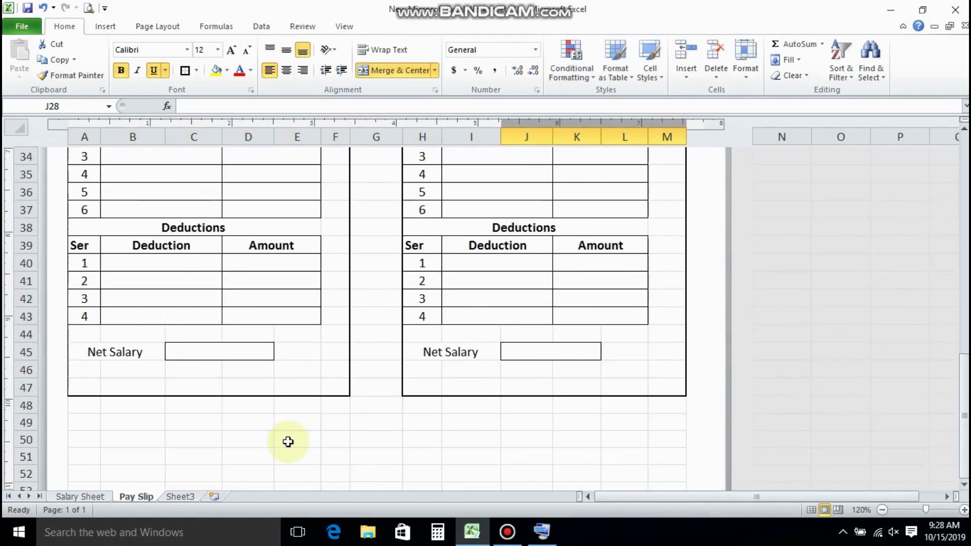
{"action": "scroll", "coordinate": [289, 442], "scroll_direction": "up", "scroll_amount": 11}
{"action": "left_click", "coordinate": [879, 510]}
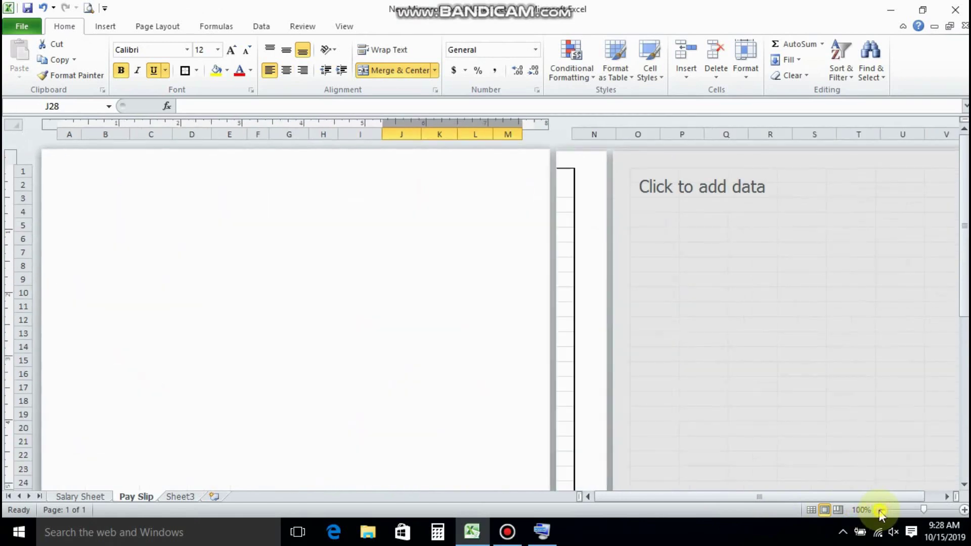
{"action": "left_click", "coordinate": [879, 510]}
{"action": "left_click", "coordinate": [879, 510]}
{"action": "left_click", "coordinate": [964, 510]}
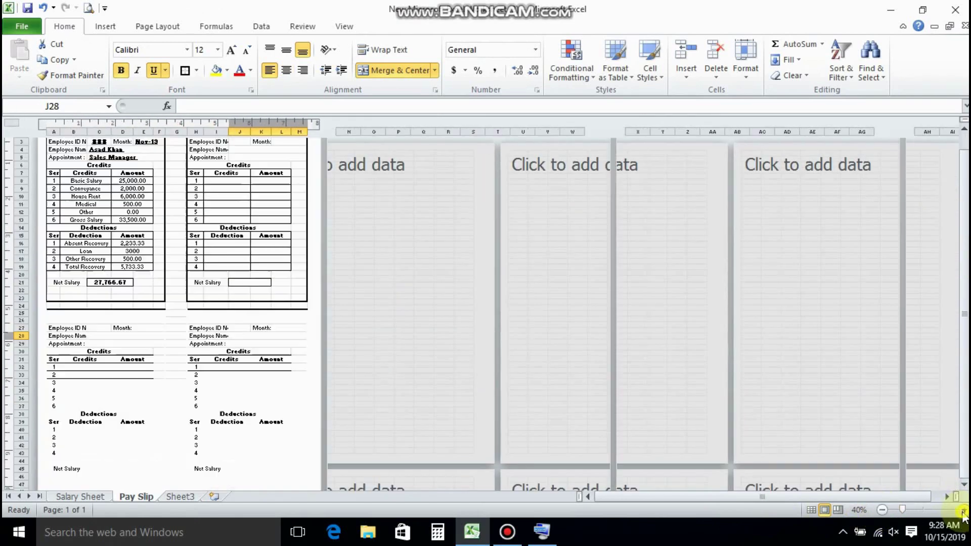
{"action": "left_click", "coordinate": [964, 510]}
{"action": "left_click", "coordinate": [964, 511]}
{"action": "left_click", "coordinate": [964, 510]}
{"action": "left_click", "coordinate": [964, 511]}
{"action": "scroll", "coordinate": [564, 434], "scroll_direction": "up", "scroll_amount": 6}
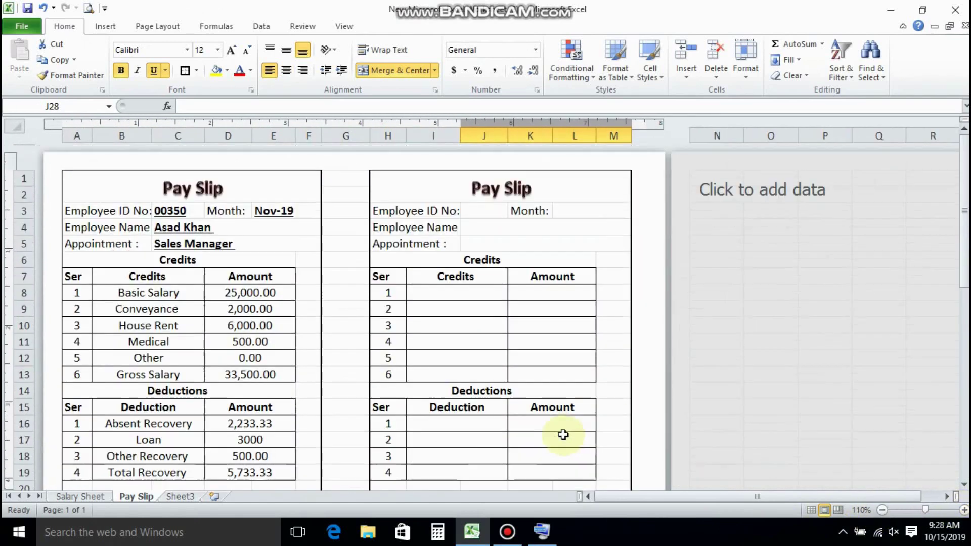
{"action": "left_click", "coordinate": [965, 511]}
{"action": "left_click", "coordinate": [964, 512]}
{"action": "scroll", "coordinate": [481, 447], "scroll_direction": "up", "scroll_amount": 2}
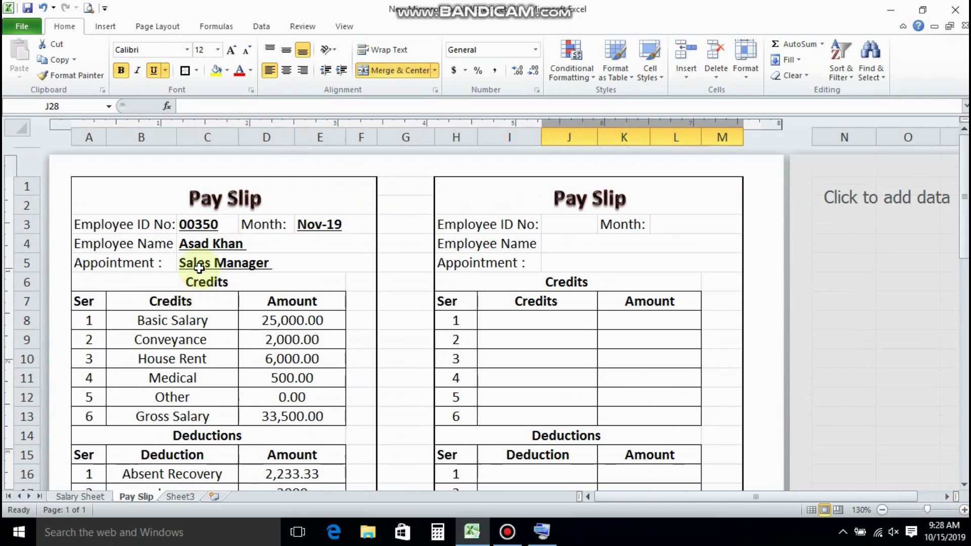
- Left-align the credit labels in rows 8 to 13 of the first pay slip
{"action": "left_click", "coordinate": [129, 320]}
{"action": "key", "text": "shift+Down"}
{"action": "key", "text": "shift+Down"}
{"action": "key", "text": "shift+Down"}
{"action": "key", "text": "shift+Down"}
{"action": "key", "text": "shift+Down"}
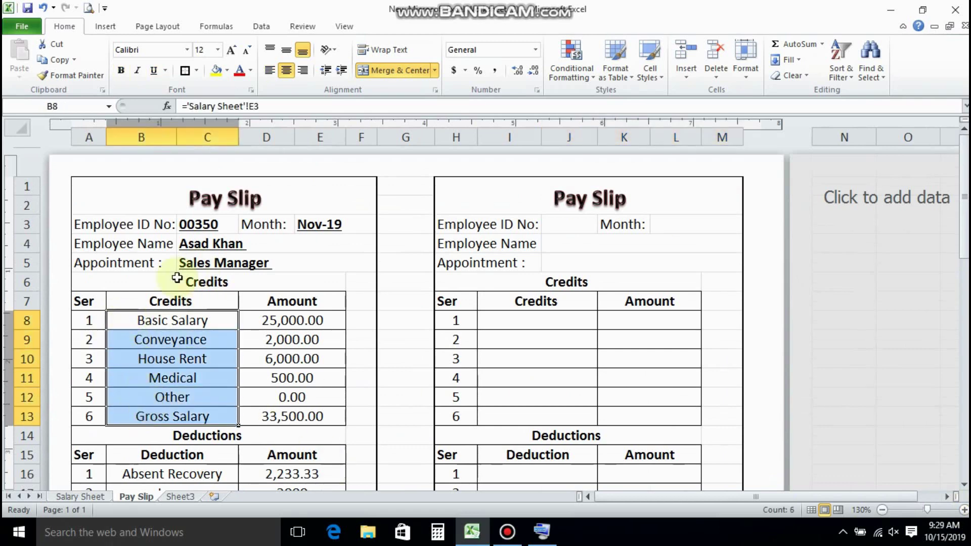
{"action": "left_click", "coordinate": [276, 74]}
- Right-align the credit amounts in rows 8 to 13 of the first pay slip
{"action": "left_click", "coordinate": [286, 321]}
{"action": "key", "text": "shift+Down"}
{"action": "key", "text": "shift+Down"}
{"action": "key", "text": "shift+Down"}
{"action": "key", "text": "shift+Down"}
{"action": "key", "text": "shift+Down"}
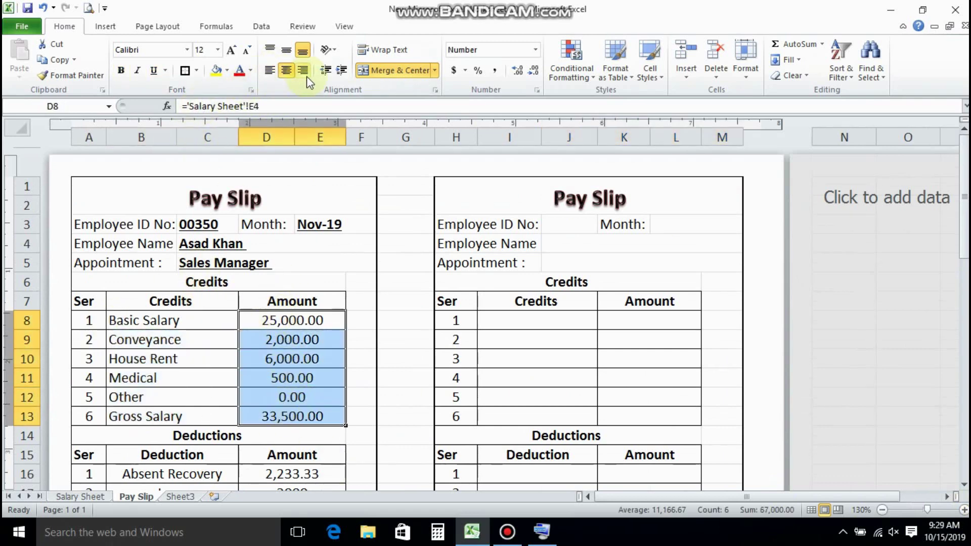
{"action": "left_click", "coordinate": [303, 71]}
- Left-align the deduction labels and right-align their amounts in rows 16 to 19 of the first pay slip
{"action": "scroll", "coordinate": [247, 370], "scroll_direction": "down", "scroll_amount": 3}
{"action": "left_click_drag", "start_coordinate": [142, 275], "coordinate": [147, 330]}
{"action": "left_click", "coordinate": [270, 74]}
{"action": "left_click_drag", "start_coordinate": [281, 273], "coordinate": [296, 330]}
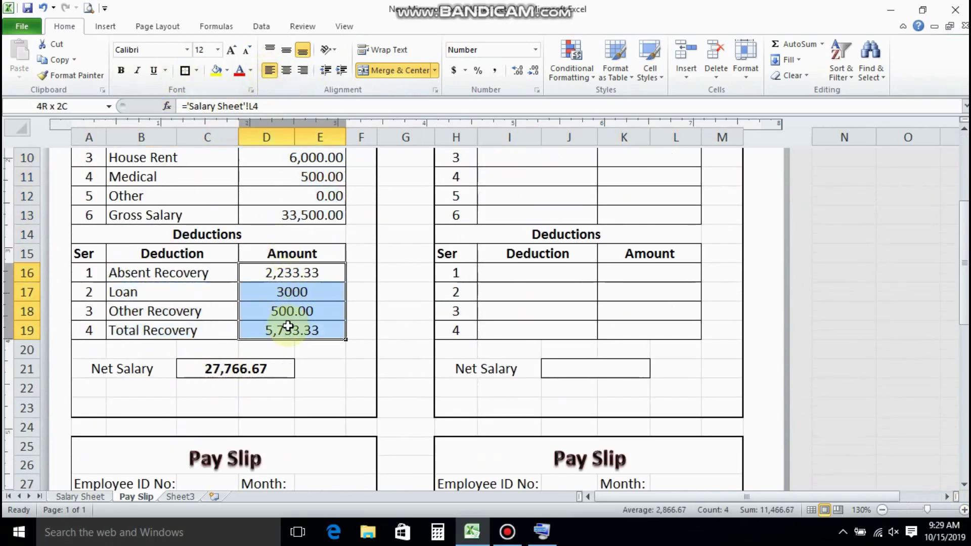
{"action": "left_click", "coordinate": [302, 71]}
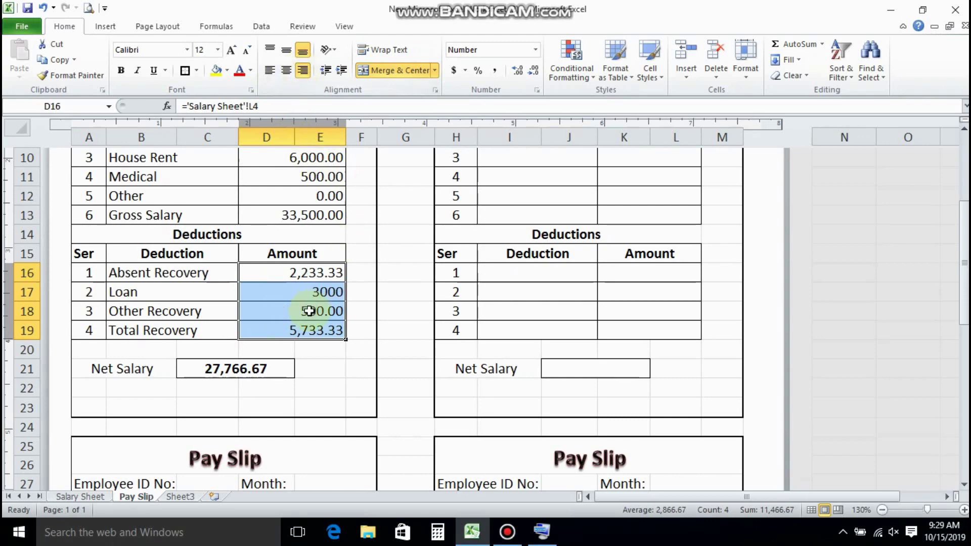
- Format the first pay slip's credit amounts, rows 8 to 13, as Currency with two decimal places and no symbol
{"action": "scroll", "coordinate": [310, 311], "scroll_direction": "up", "scroll_amount": 2}
{"action": "left_click_drag", "start_coordinate": [301, 234], "coordinate": [319, 328]}
{"action": "right_click", "coordinate": [318, 329]}
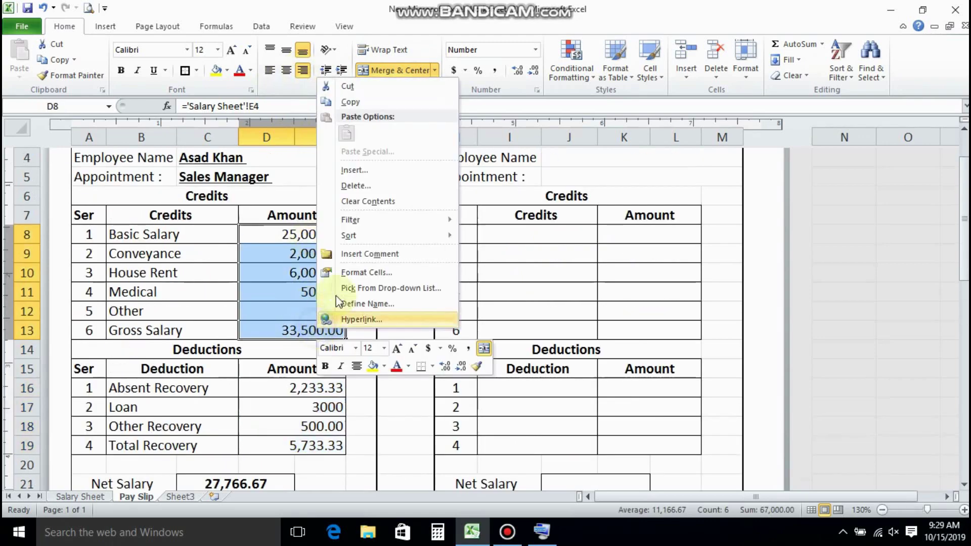
{"action": "left_click", "coordinate": [353, 273]}
{"action": "left_click", "coordinate": [194, 253]}
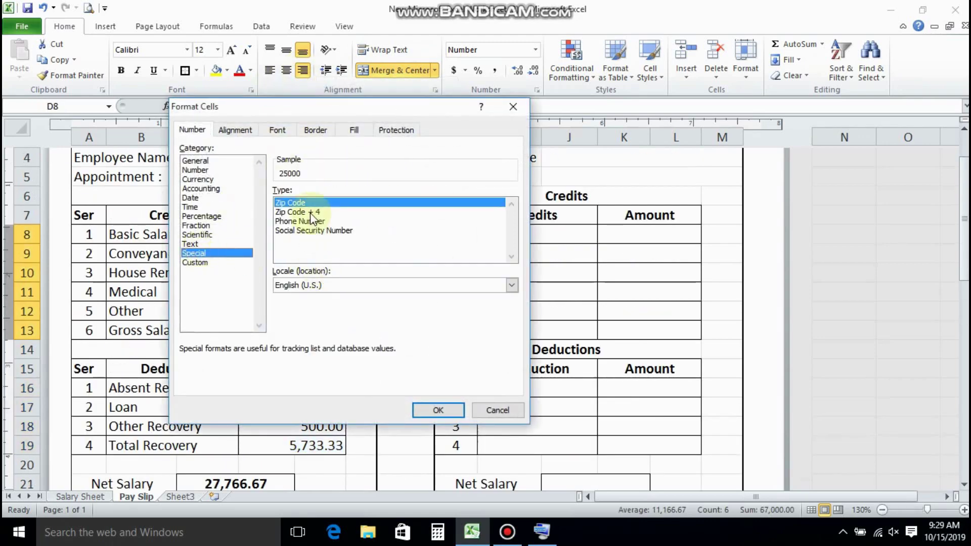
{"action": "left_click", "coordinate": [200, 168]}
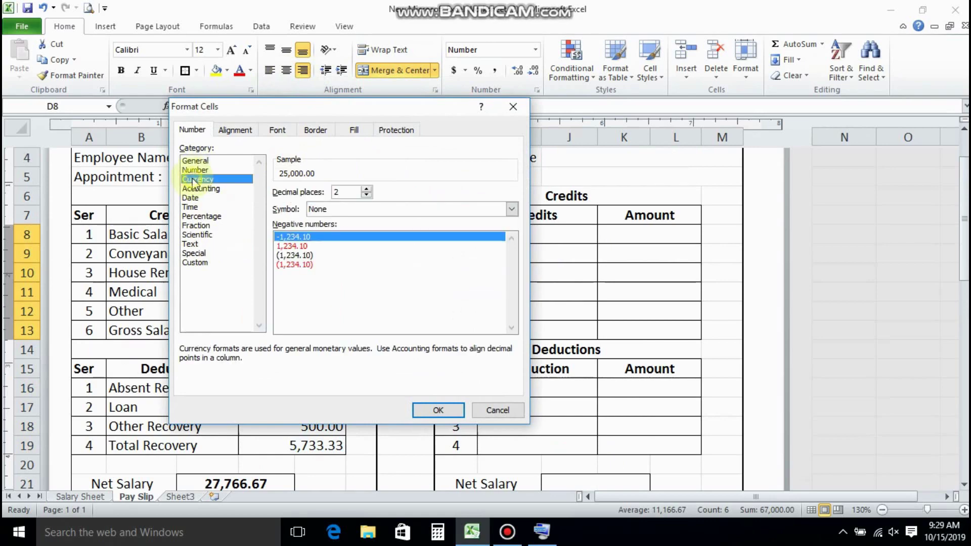
{"action": "left_click", "coordinate": [436, 408]}
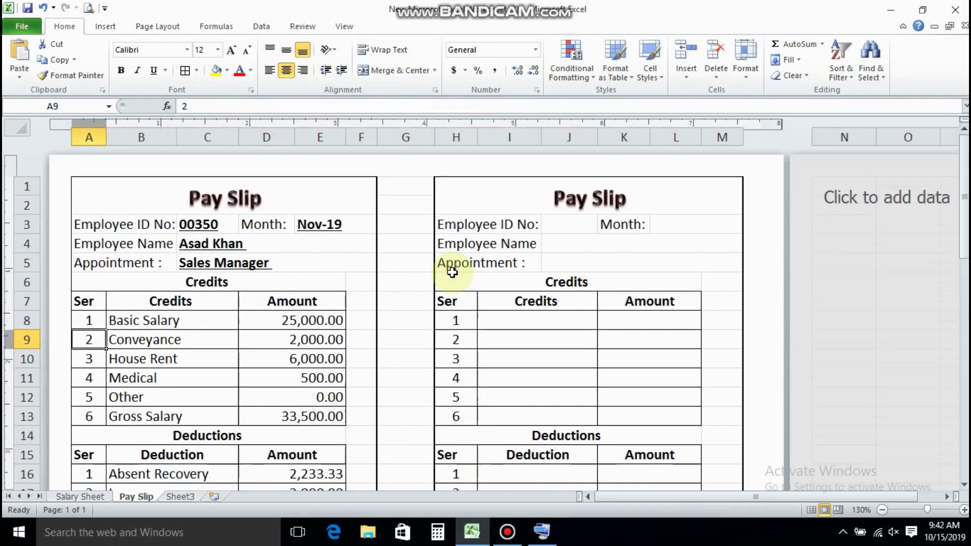
- Insert a new column before the Employee ID No column in the Salary Sheet
{"action": "left_click", "coordinate": [223, 344]}
{"action": "left_click", "coordinate": [81, 497]}
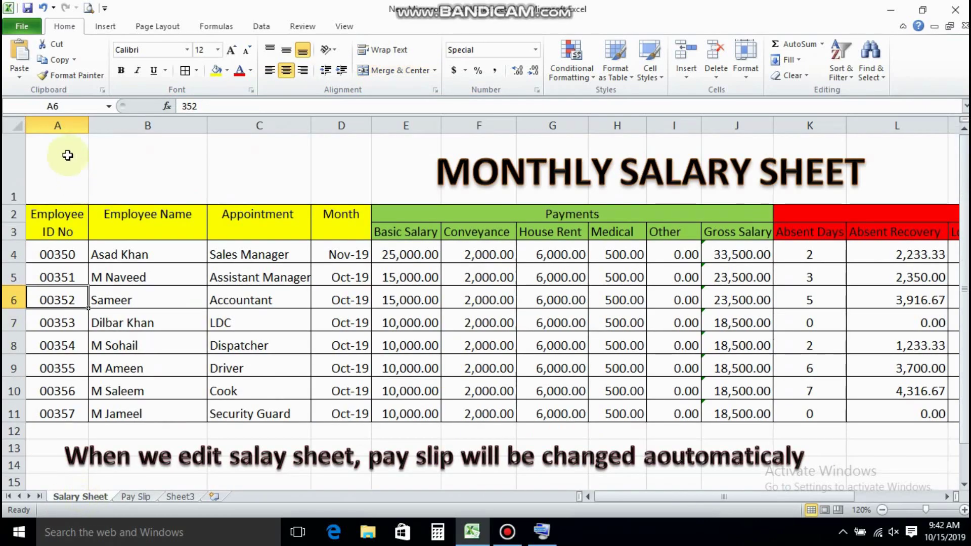
{"action": "left_click", "coordinate": [57, 126]}
{"action": "right_click", "coordinate": [57, 127]}
{"action": "left_click", "coordinate": [70, 219]}
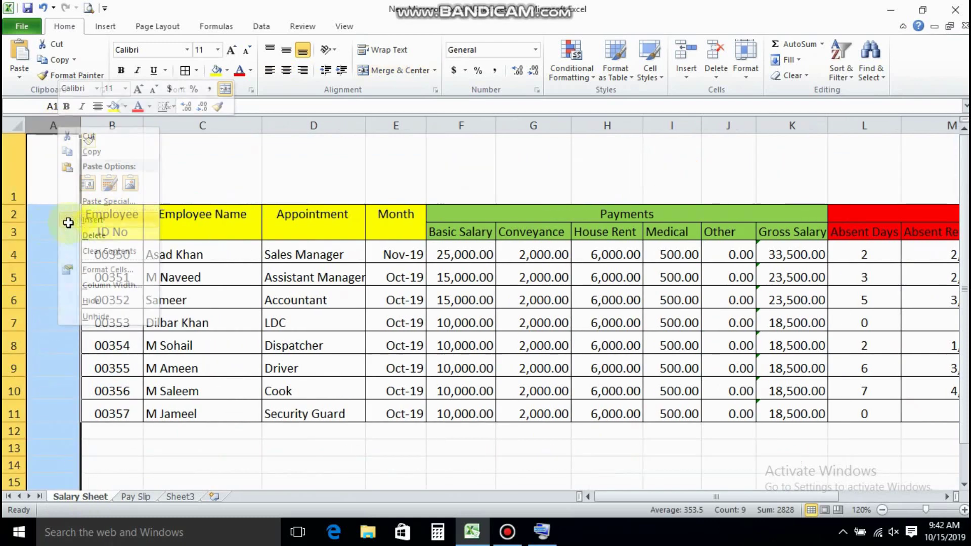
- Merge A2 and A3 into one centred heading cell containing "Go to Pay Slip" with wrapped text
{"action": "left_click_drag", "start_coordinate": [50, 214], "coordinate": [51, 231]}
{"action": "left_click", "coordinate": [366, 72]}
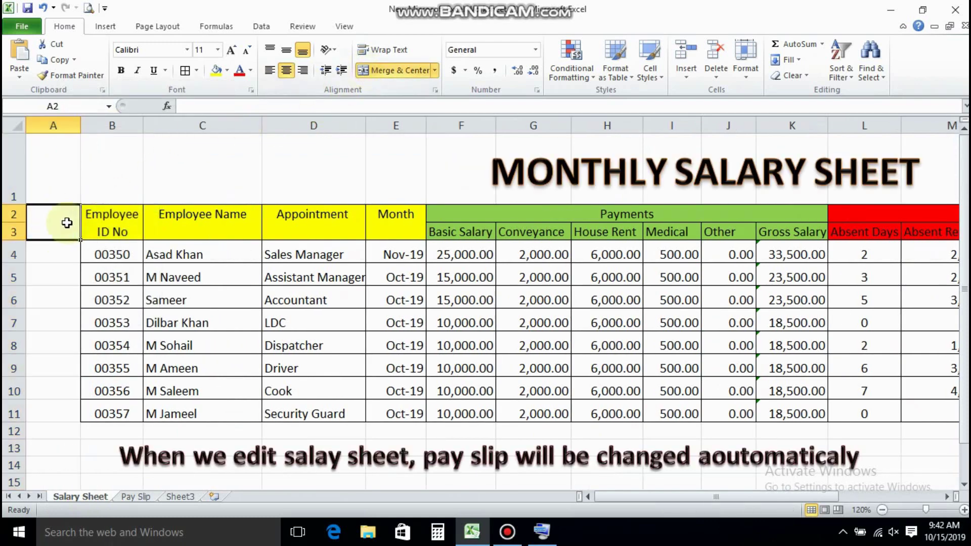
{"action": "type", "text": "Go to Pay Slip"}
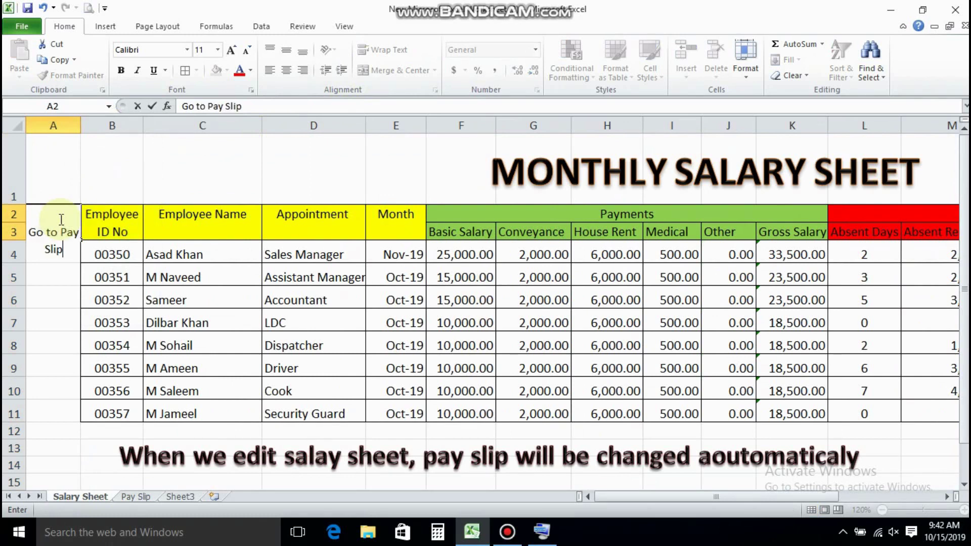
{"action": "left_click", "coordinate": [52, 301]}
{"action": "left_click", "coordinate": [60, 228]}
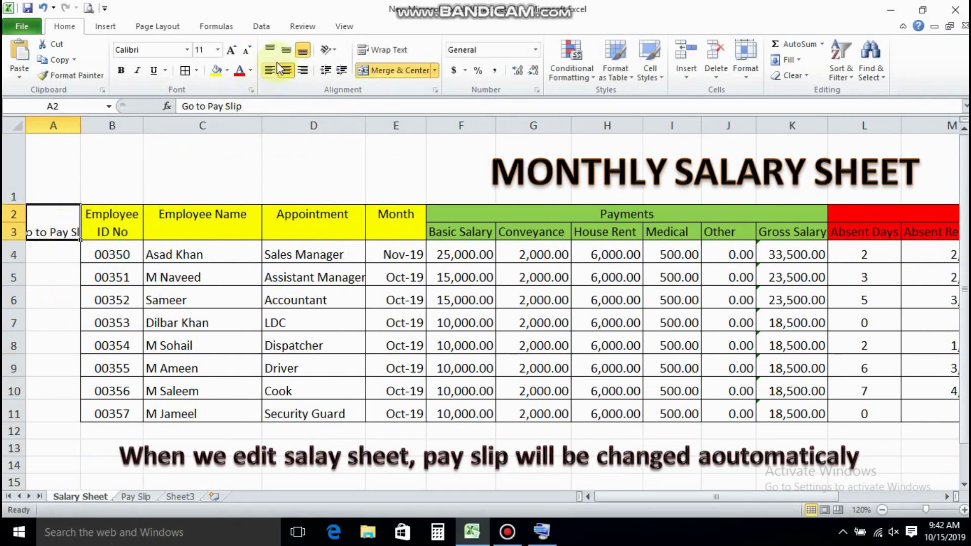
{"action": "left_click", "coordinate": [384, 50]}
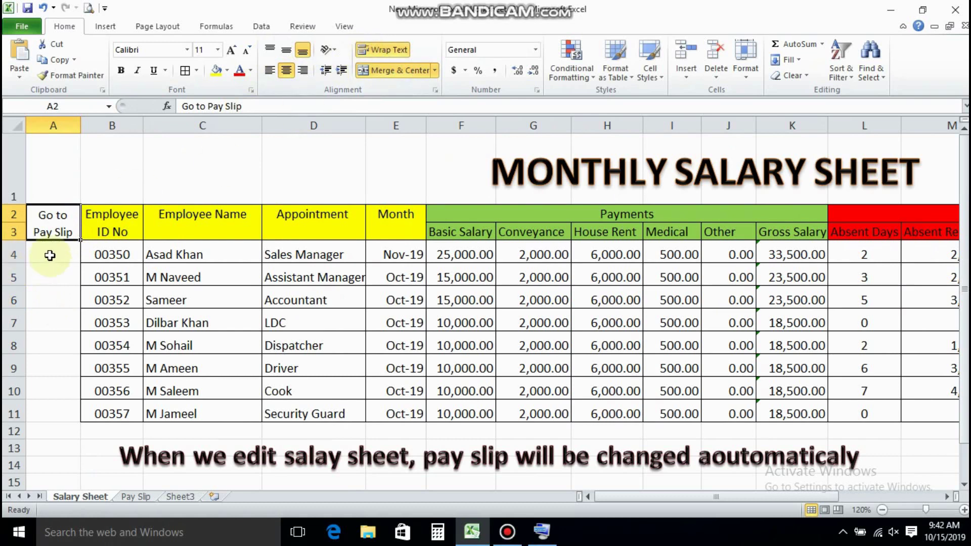
- Add borders to A2 to A11 and fill the Go to Pay Slip heading with yellow
{"action": "left_click_drag", "start_coordinate": [51, 222], "coordinate": [50, 414]}
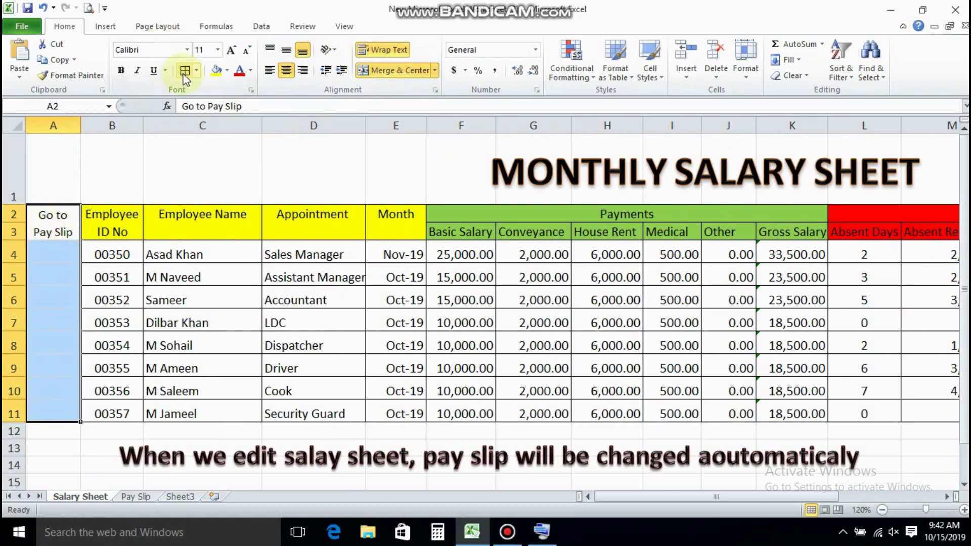
{"action": "left_click", "coordinate": [70, 238]}
{"action": "left_click", "coordinate": [217, 70]}
- Draw a right block arrow about 0.26" wide and 0.16" high inside cell A4 of the Salary Sheet
{"action": "left_click", "coordinate": [53, 251]}
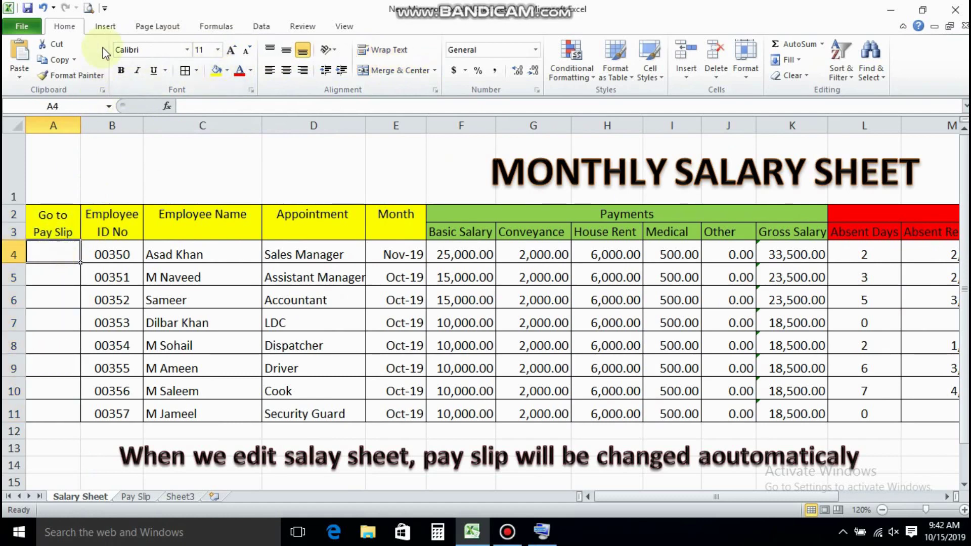
{"action": "left_click", "coordinate": [105, 27]}
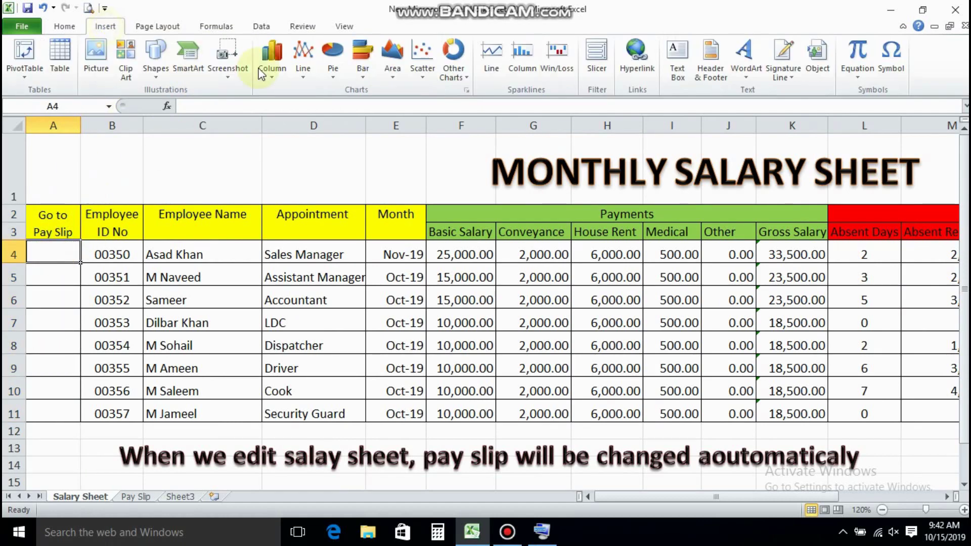
{"action": "left_click", "coordinate": [161, 68]}
{"action": "left_click", "coordinate": [155, 275]}
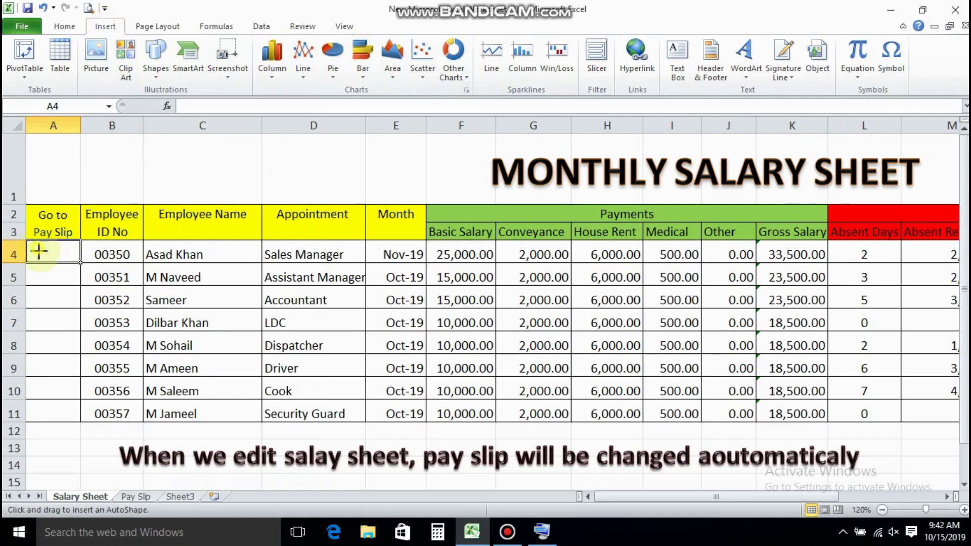
{"action": "left_click_drag", "start_coordinate": [58, 260], "coordinate": [61, 262]}
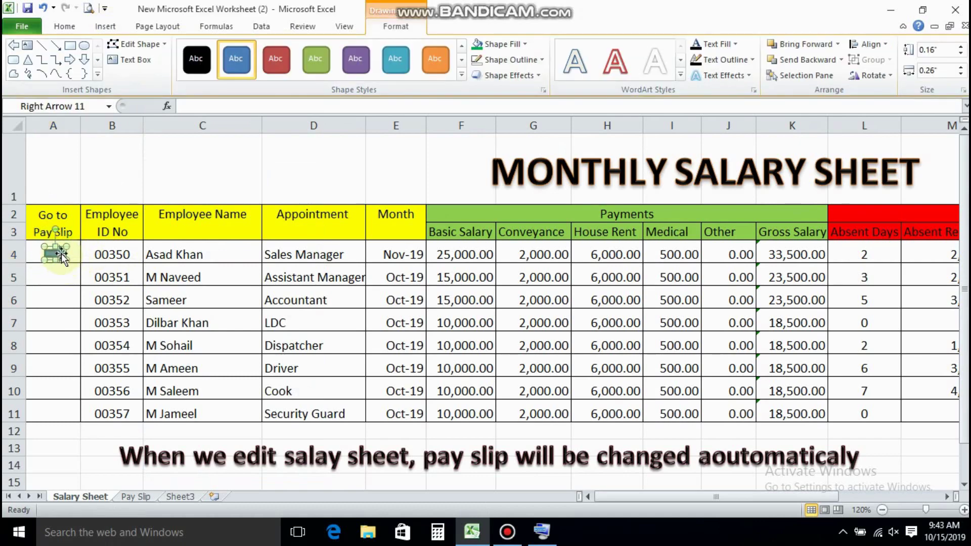
- Fill the arrow in A4 with green and remove its outline
{"action": "left_click", "coordinate": [500, 44]}
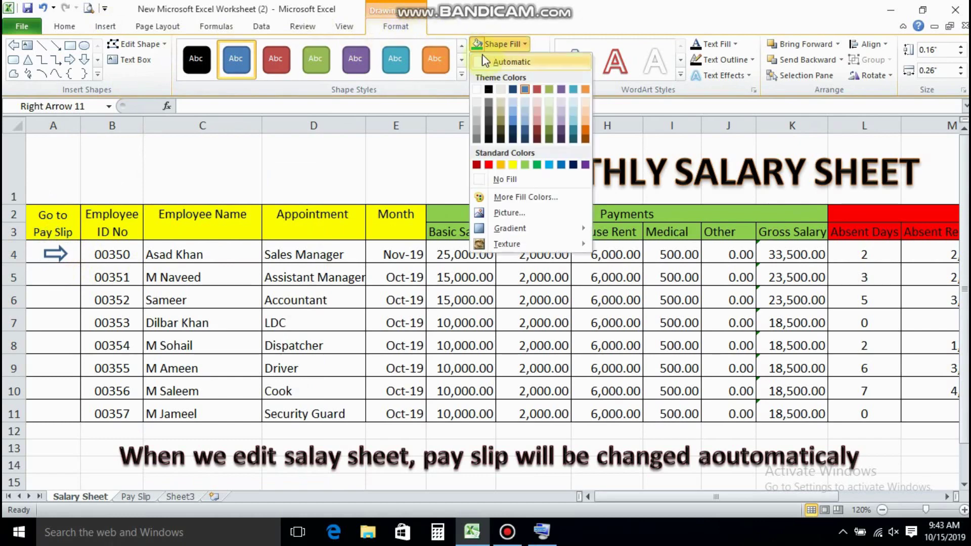
{"action": "left_click", "coordinate": [537, 146]}
{"action": "left_click", "coordinate": [511, 59]}
{"action": "left_click", "coordinate": [512, 194]}
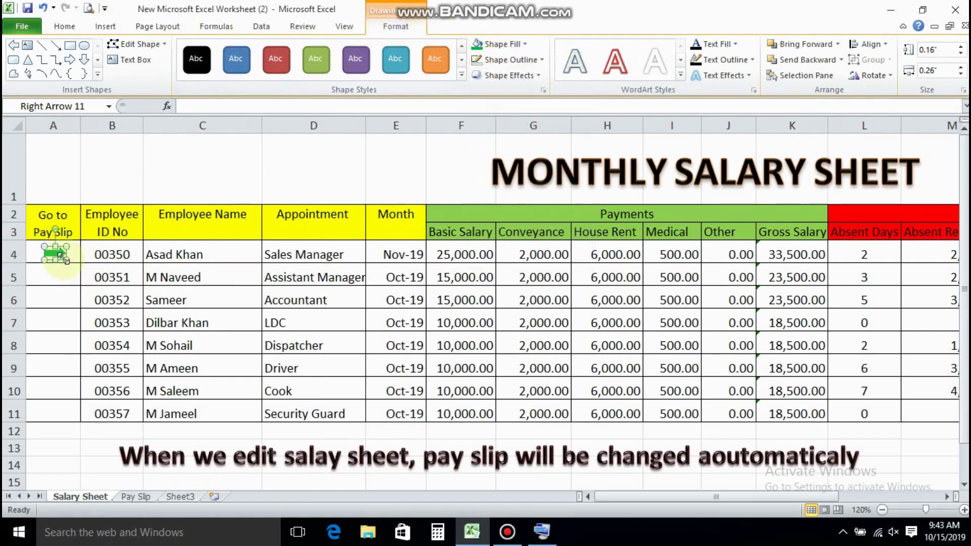
- Duplicate the green arrow from A4 and place the copy in A5
{"action": "left_click", "coordinate": [64, 26]}
{"action": "left_click", "coordinate": [57, 59]}
{"action": "left_click", "coordinate": [20, 61]}
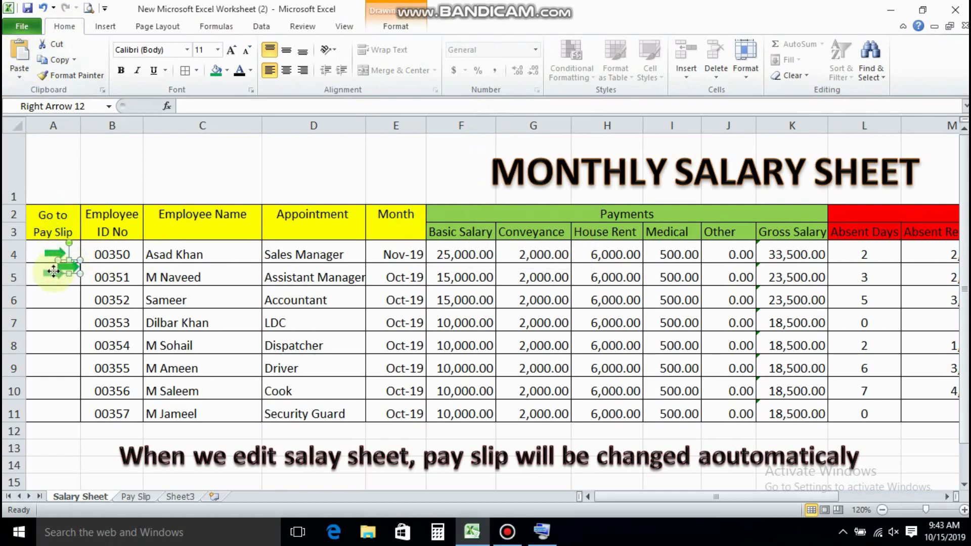
{"action": "left_click_drag", "start_coordinate": [71, 282], "coordinate": [73, 283]}
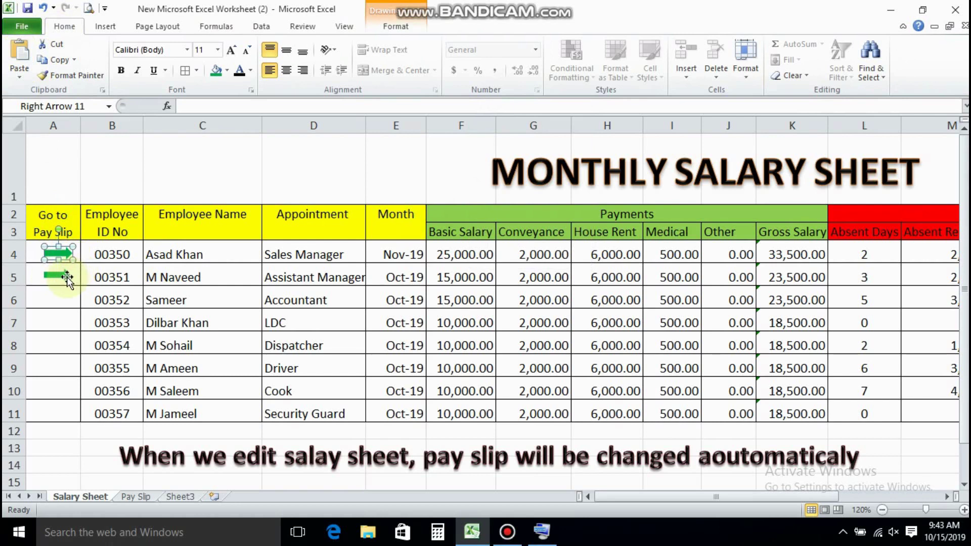
- Copy the arrows in A4 and A5 together and place pasted pairs in A6 to A11, one arrow per cell
{"action": "left_click", "coordinate": [50, 254], "text": "ctrl"}
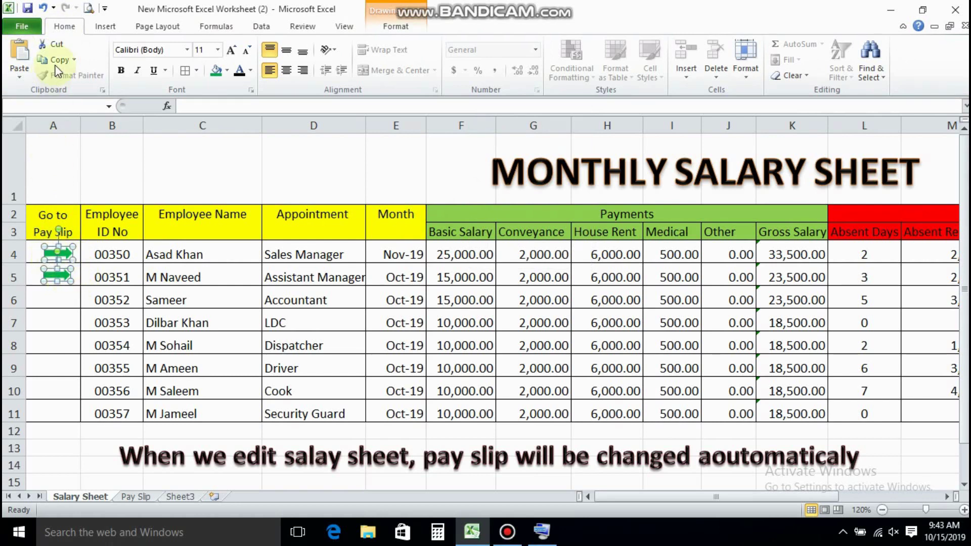
{"action": "left_click", "coordinate": [57, 61]}
{"action": "left_click", "coordinate": [20, 62]}
{"action": "left_click_drag", "start_coordinate": [62, 269], "coordinate": [55, 296]}
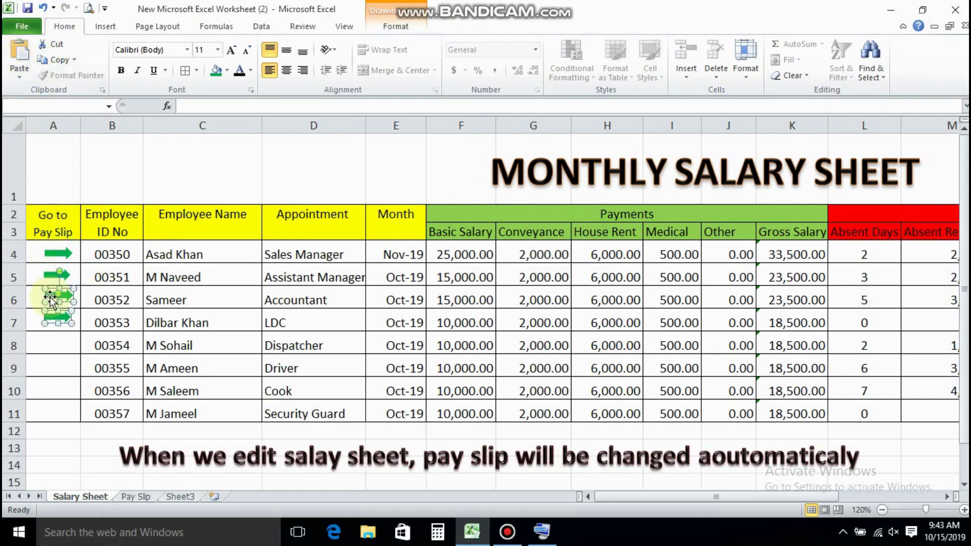
{"action": "left_click", "coordinate": [19, 59]}
{"action": "left_click_drag", "start_coordinate": [67, 333], "coordinate": [53, 368]}
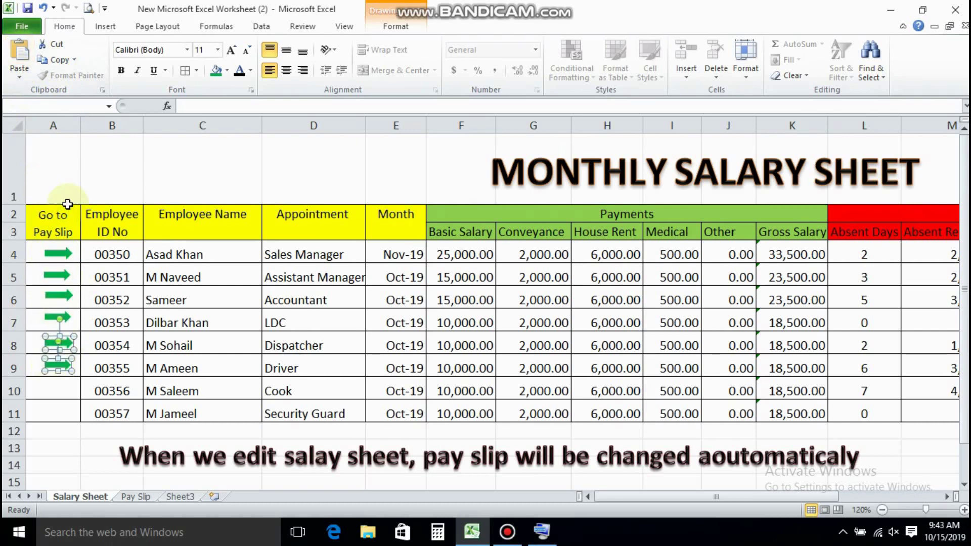
{"action": "left_click", "coordinate": [19, 58]}
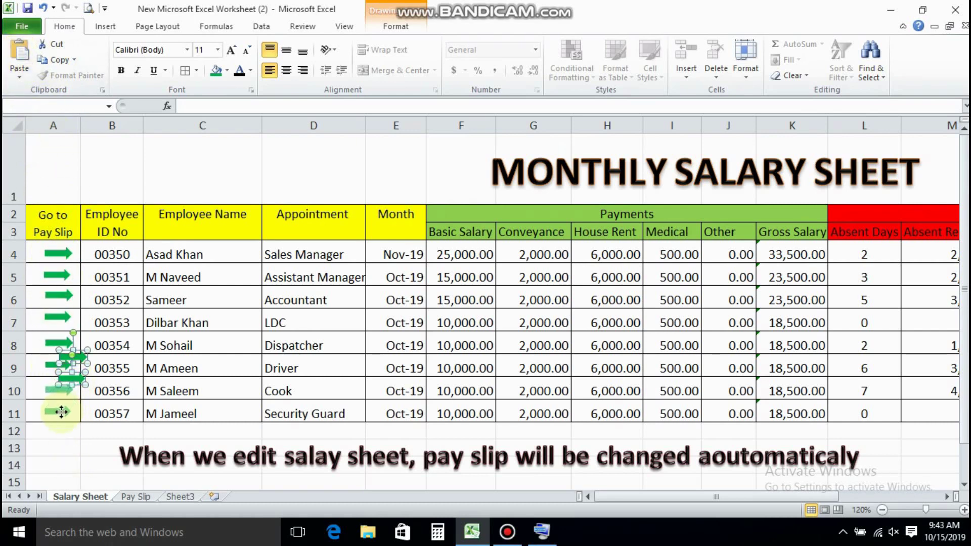
{"action": "left_click_drag", "start_coordinate": [61, 412], "coordinate": [61, 412]}
- Hyperlink the arrow in A4 to cell A1 of the Pay Slip sheet in this document and follow the link
{"action": "left_click", "coordinate": [66, 254]}
{"action": "left_click", "coordinate": [69, 253]}
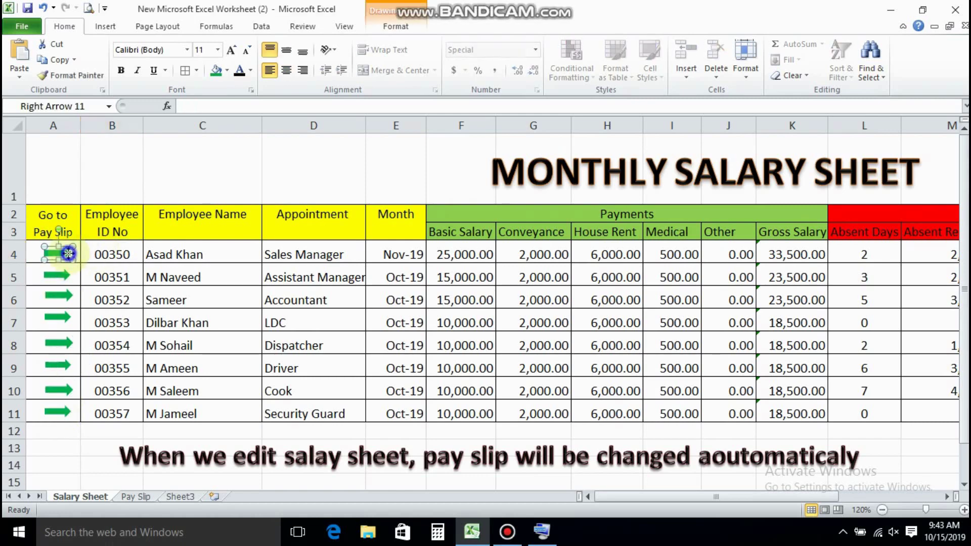
{"action": "right_click", "coordinate": [68, 253]}
{"action": "left_click", "coordinate": [109, 408]}
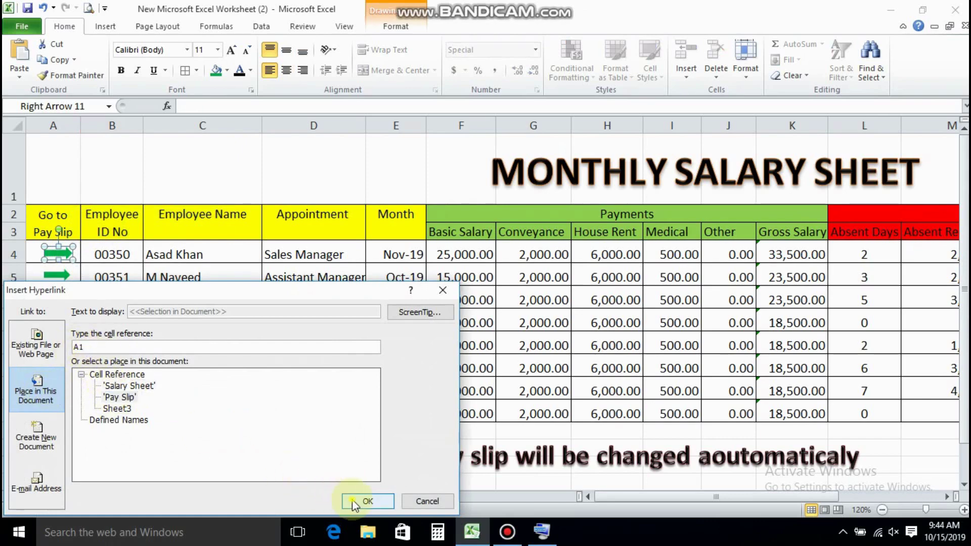
{"action": "left_click", "coordinate": [356, 501]}
{"action": "left_click", "coordinate": [118, 250]}
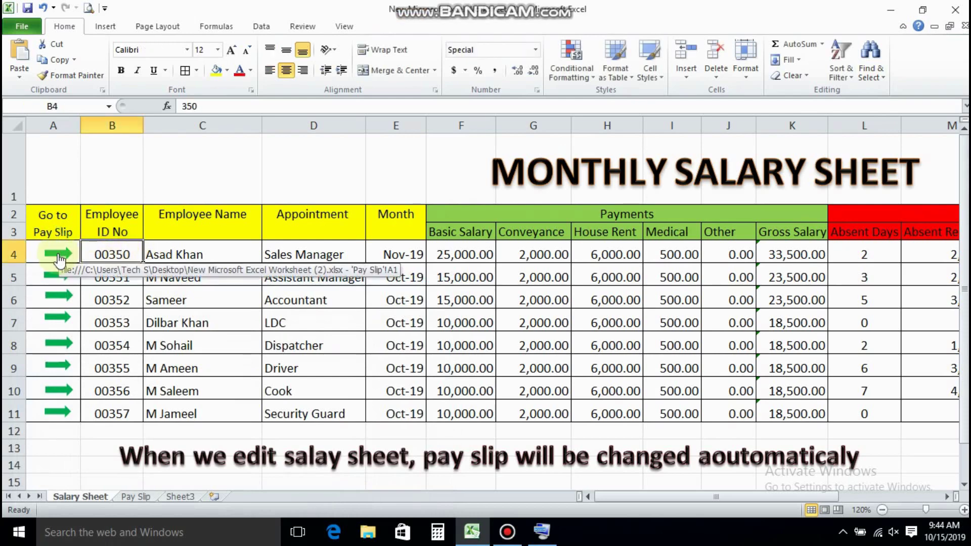
{"action": "left_click", "coordinate": [60, 254]}
- Draw a left block arrow about 0.39" wide and 0.47" high in column G, between the first two pay slips
{"action": "left_click", "coordinate": [233, 244]}
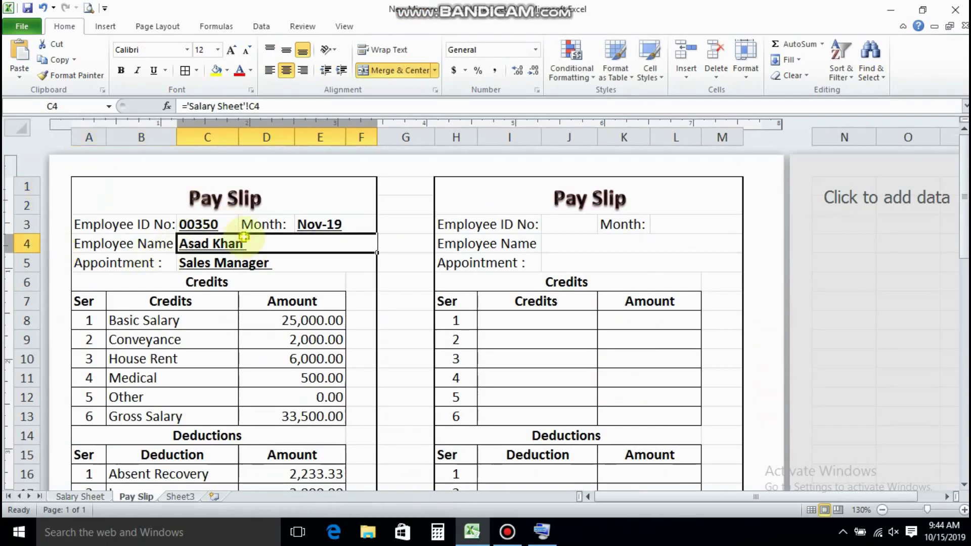
{"action": "left_click", "coordinate": [104, 27]}
{"action": "left_click", "coordinate": [155, 58]}
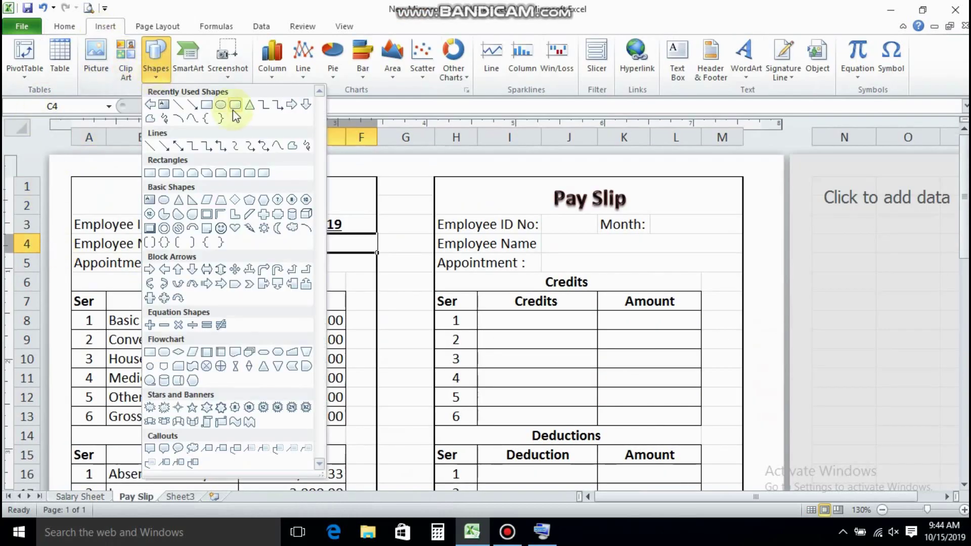
{"action": "left_click", "coordinate": [164, 269]}
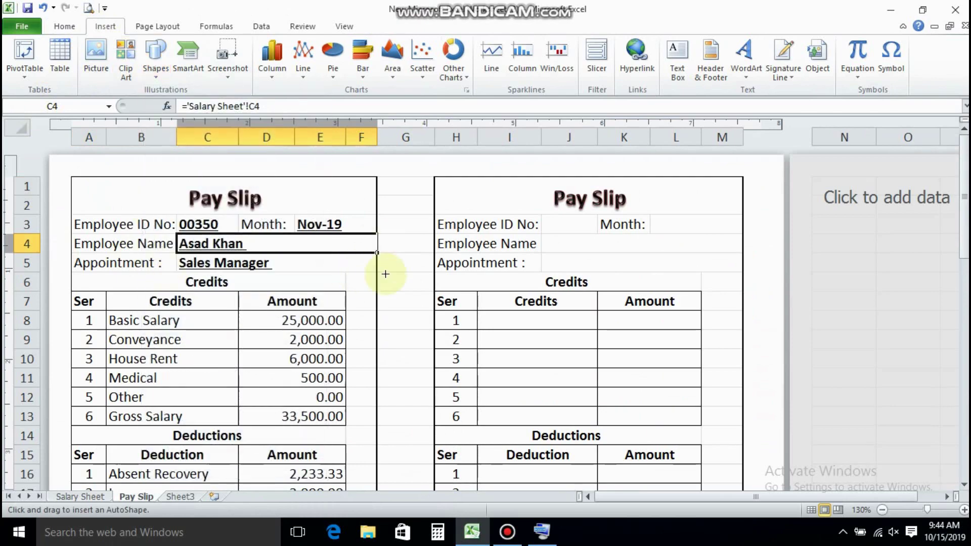
{"action": "left_click_drag", "start_coordinate": [385, 272], "coordinate": [423, 316]}
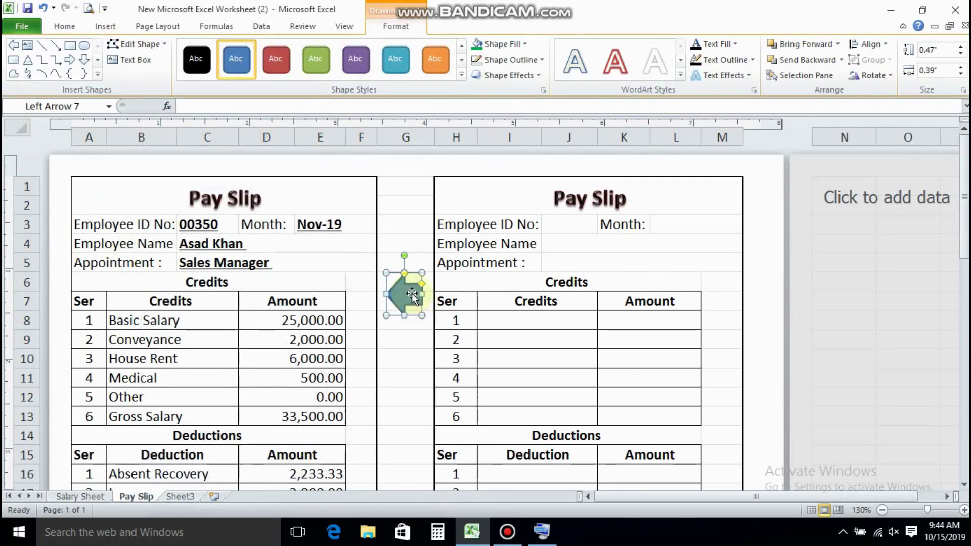
- Fill the left arrow between the pay slips with green and remove its outline
{"action": "left_click", "coordinate": [477, 45]}
{"action": "left_click", "coordinate": [490, 60]}
{"action": "left_click", "coordinate": [506, 195]}
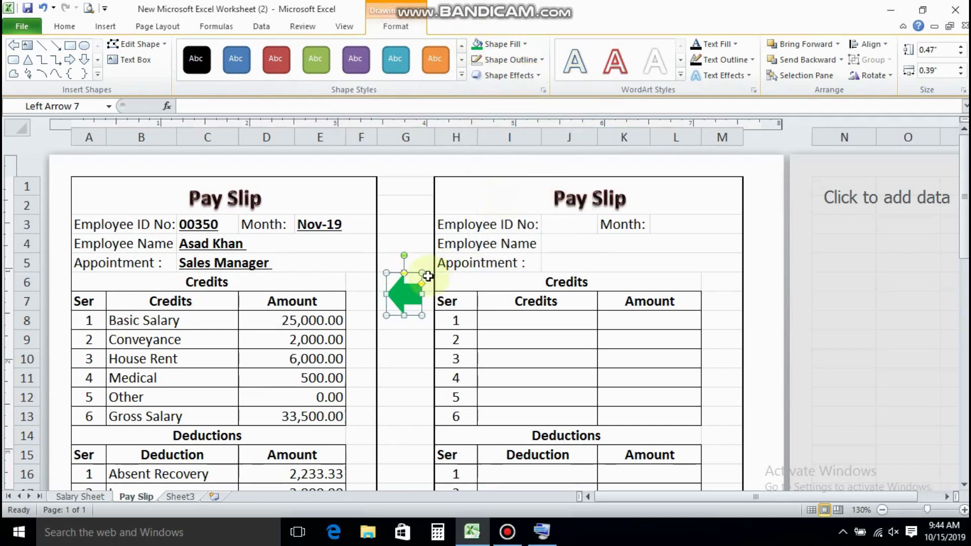
- Hyperlink the left arrow to cell A1 of the Salary Sheet in this document and follow the link
{"action": "right_click", "coordinate": [402, 303]}
{"action": "left_click", "coordinate": [431, 228]}
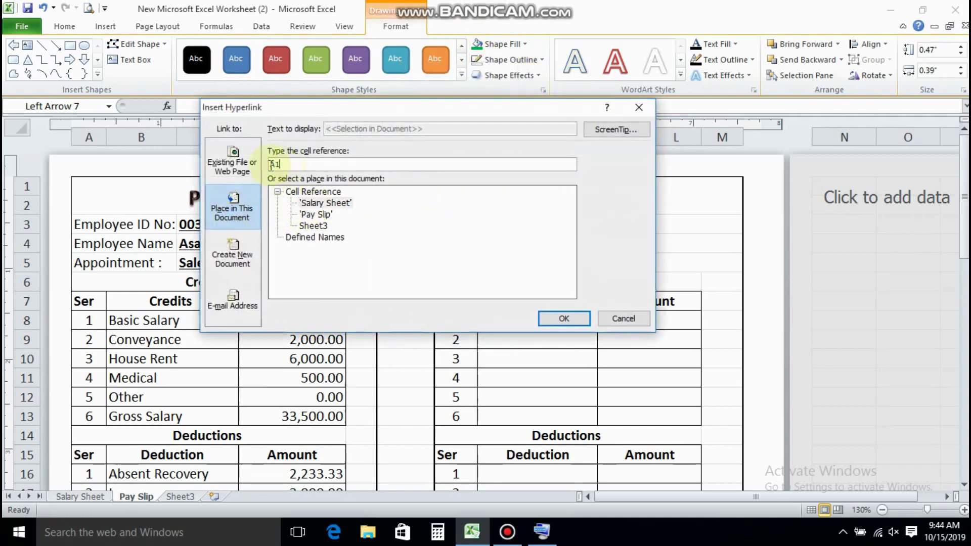
{"action": "left_click", "coordinate": [563, 319]}
{"action": "left_click", "coordinate": [278, 320]}
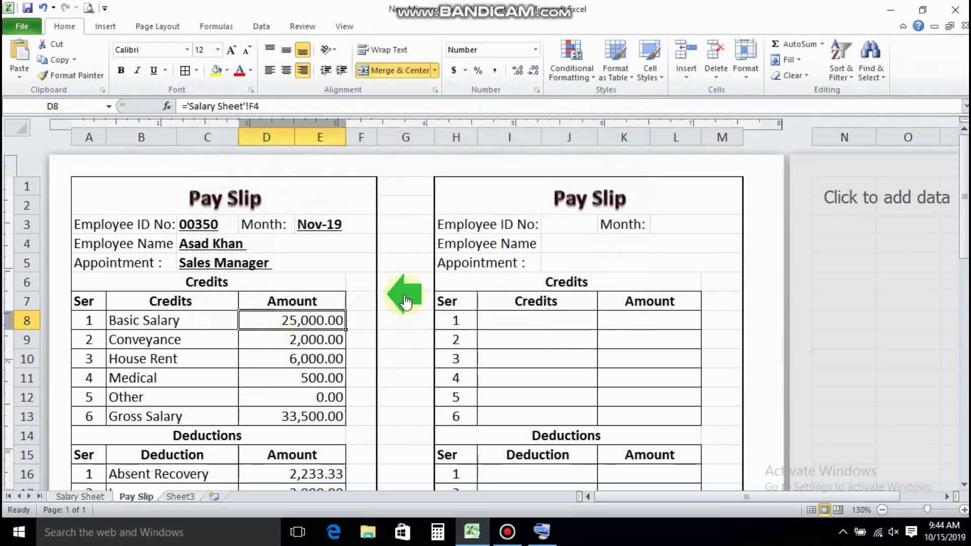
{"action": "left_click", "coordinate": [401, 297]}
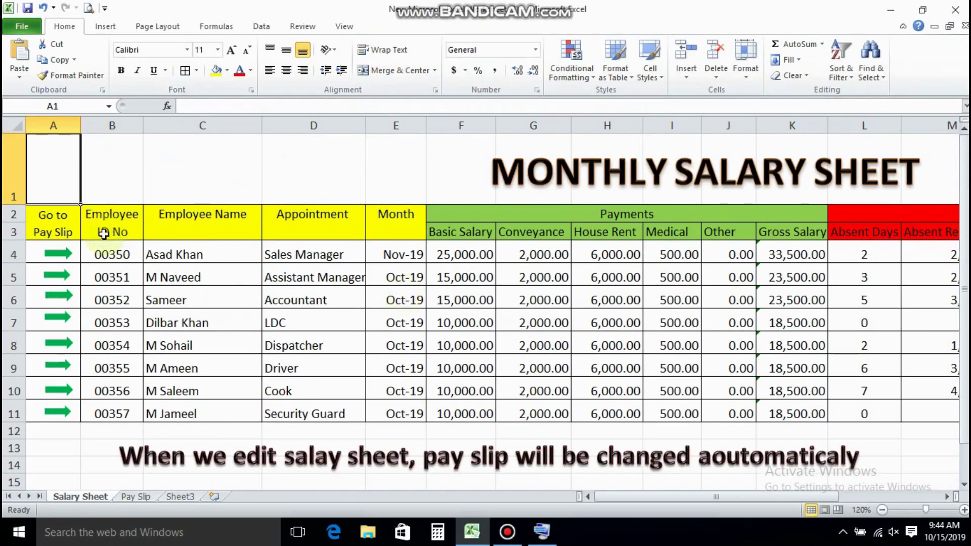
- Add the line "Thanks for watching" and a blank line below the note text under the salary table
{"action": "left_click", "coordinate": [863, 457]}
{"action": "scroll", "coordinate": [865, 463], "scroll_direction": "down", "scroll_amount": 1}
{"action": "key", "text": "Return"}
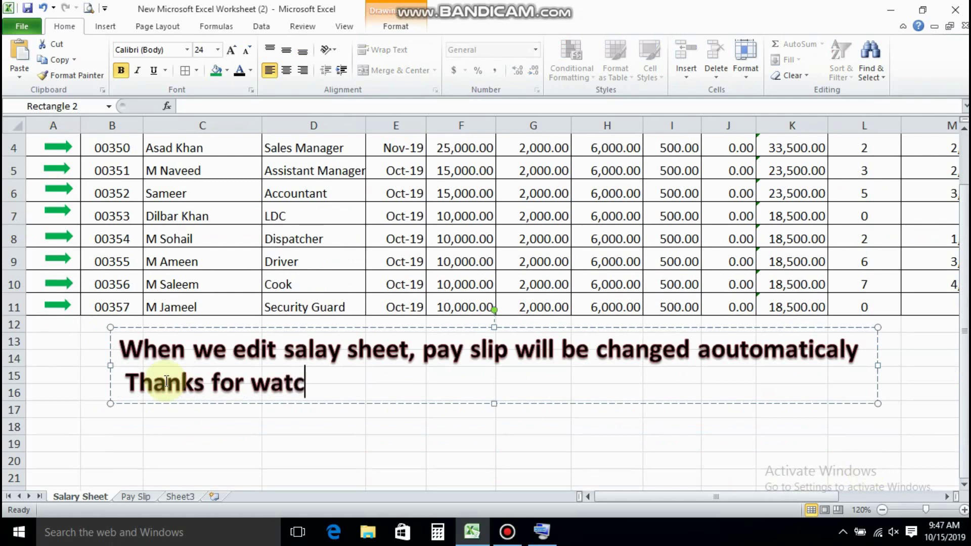
{"action": "key", "text": "Return"}
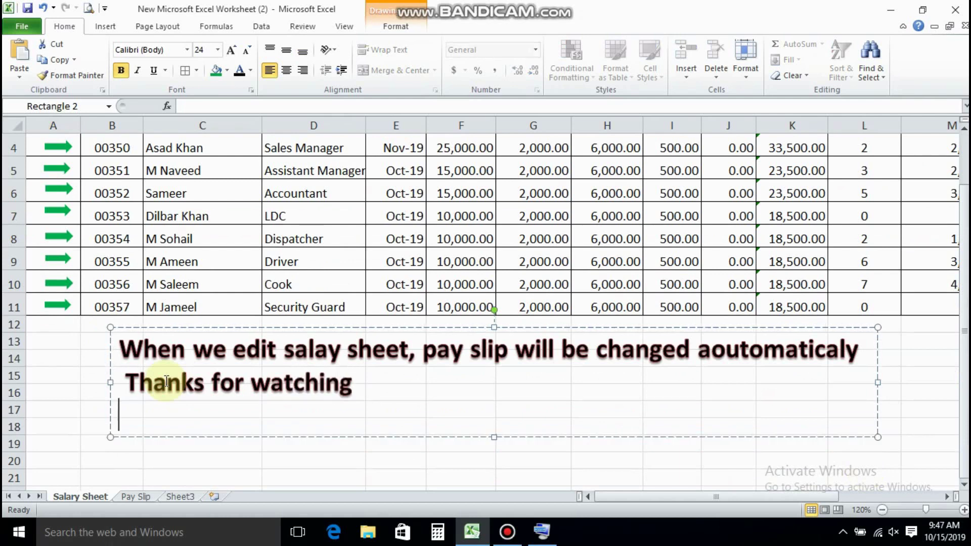